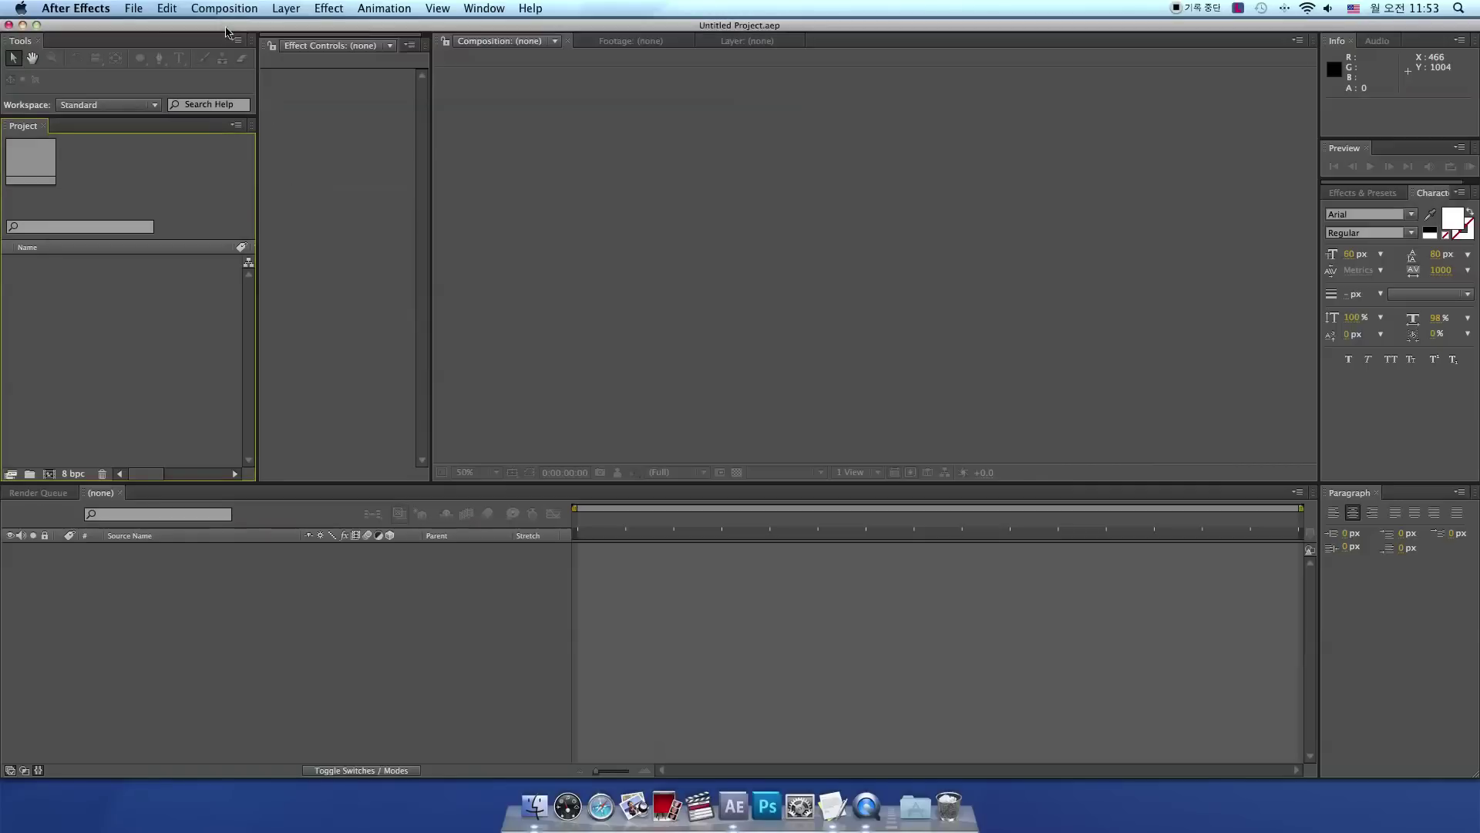
# - Create a 1920×1080, 29.97 fps, 30-second composition named 'MAGNIFLER EFFECT' with a black background
pyautogui.click(224, 9)
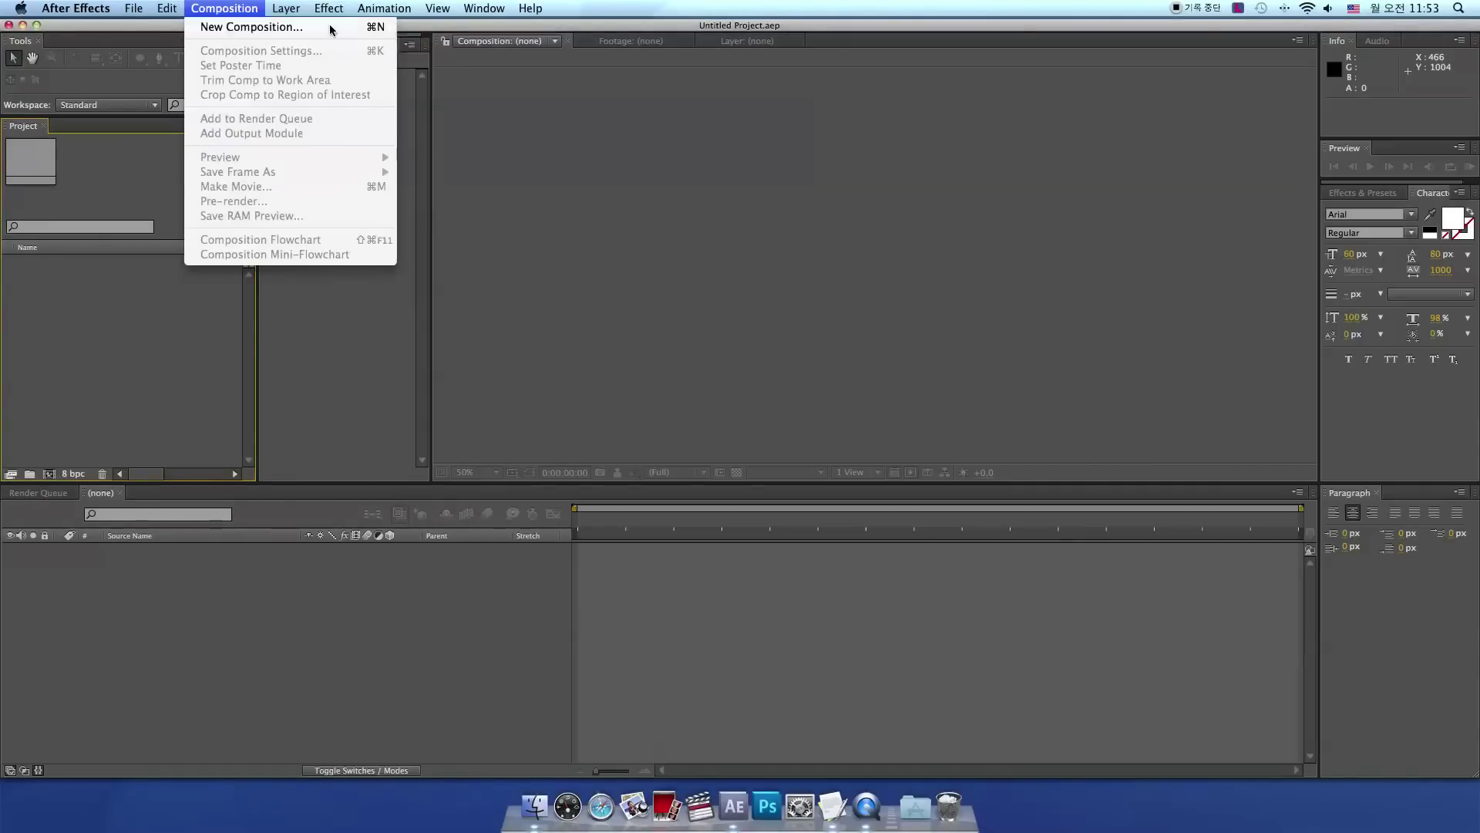
pyautogui.click(331, 27)
pyautogui.write('MAGNIFLER EFFECT')
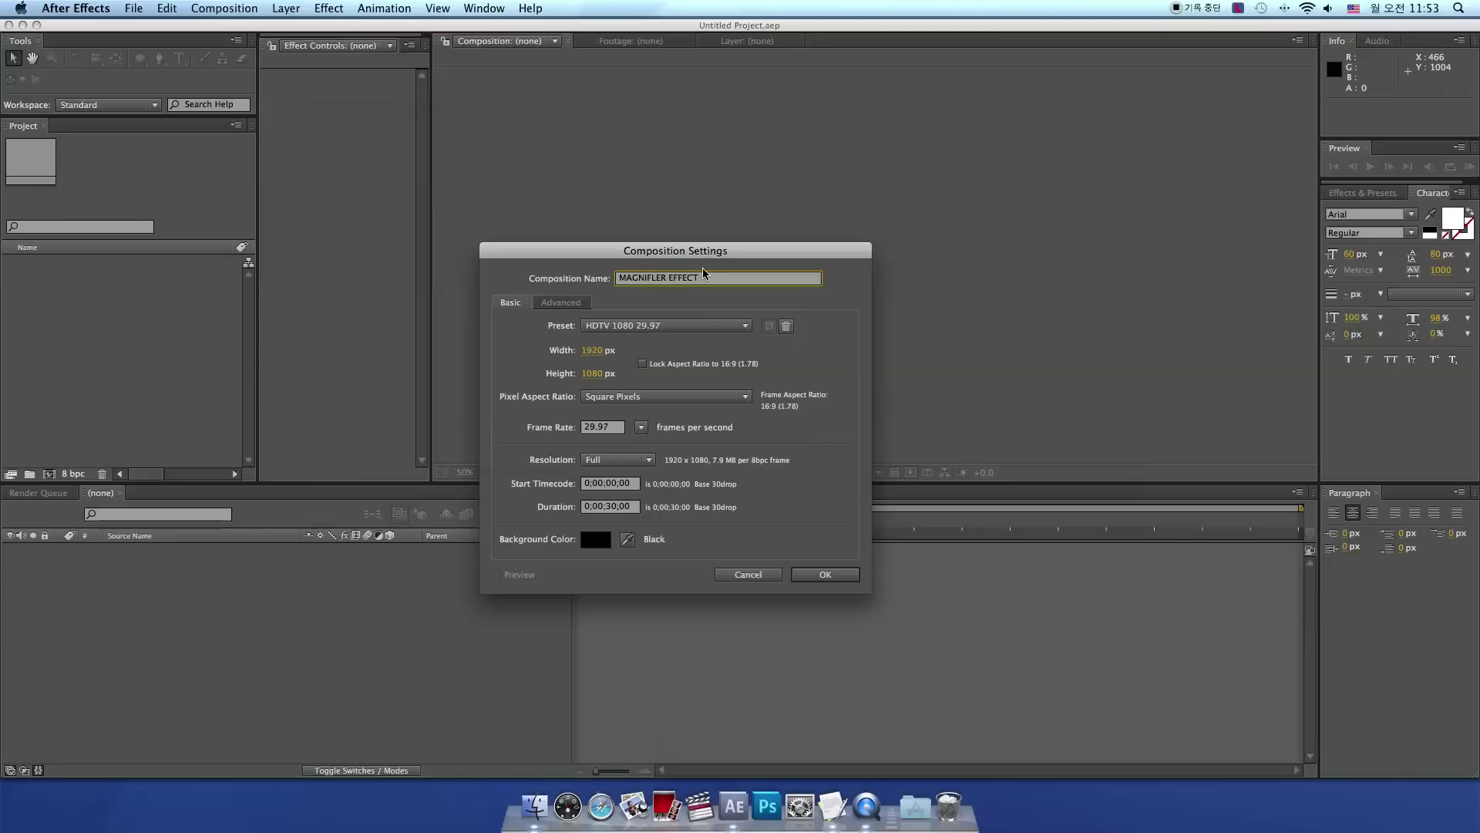
pyautogui.moveTo(704, 279); pyautogui.dragTo(570, 283)
pyautogui.click(825, 575)
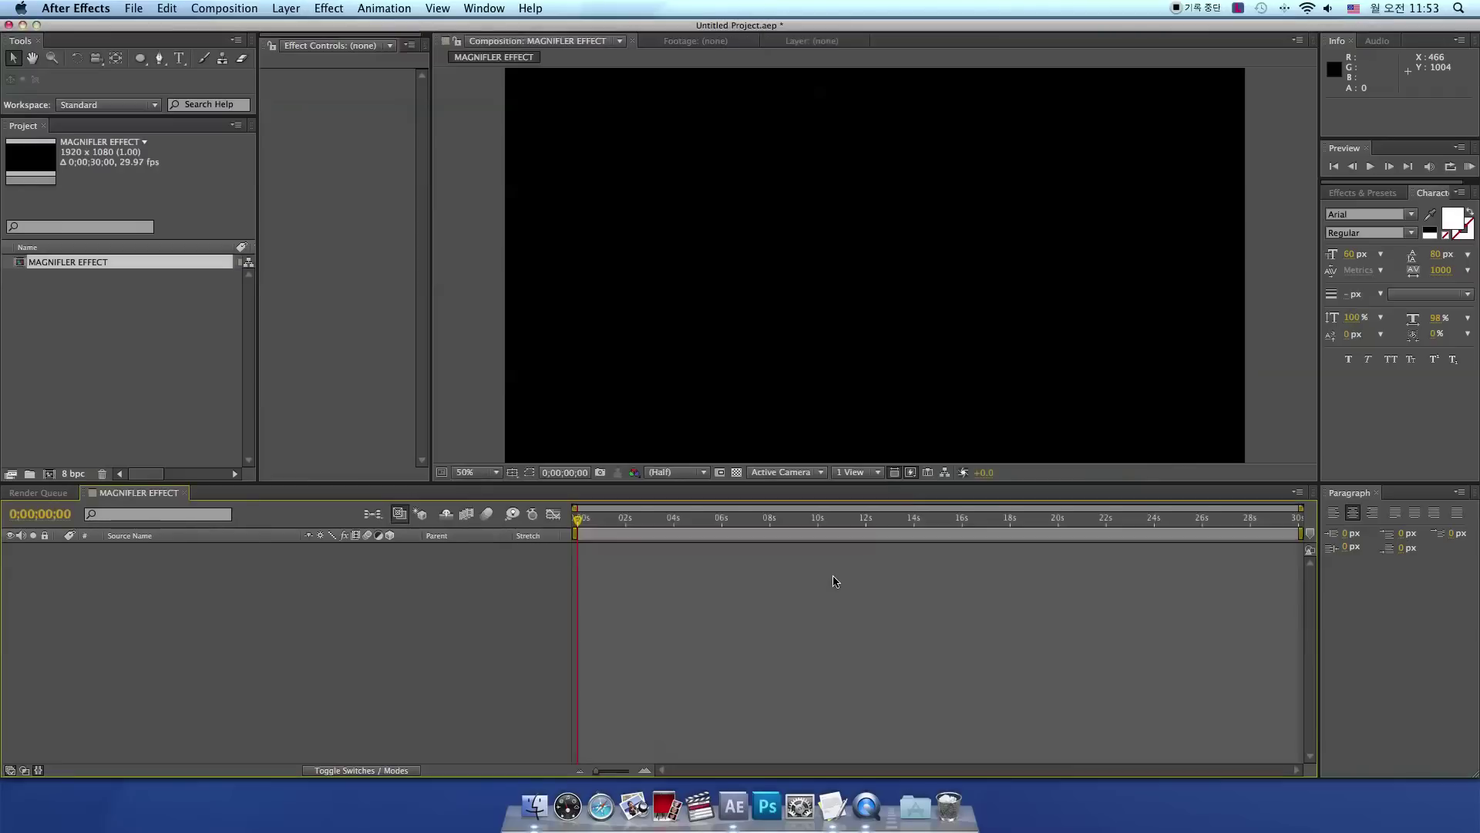
# - Add a horizontal text layer reading 'MAGNIFLER' to the composition
pyautogui.click(180, 59)
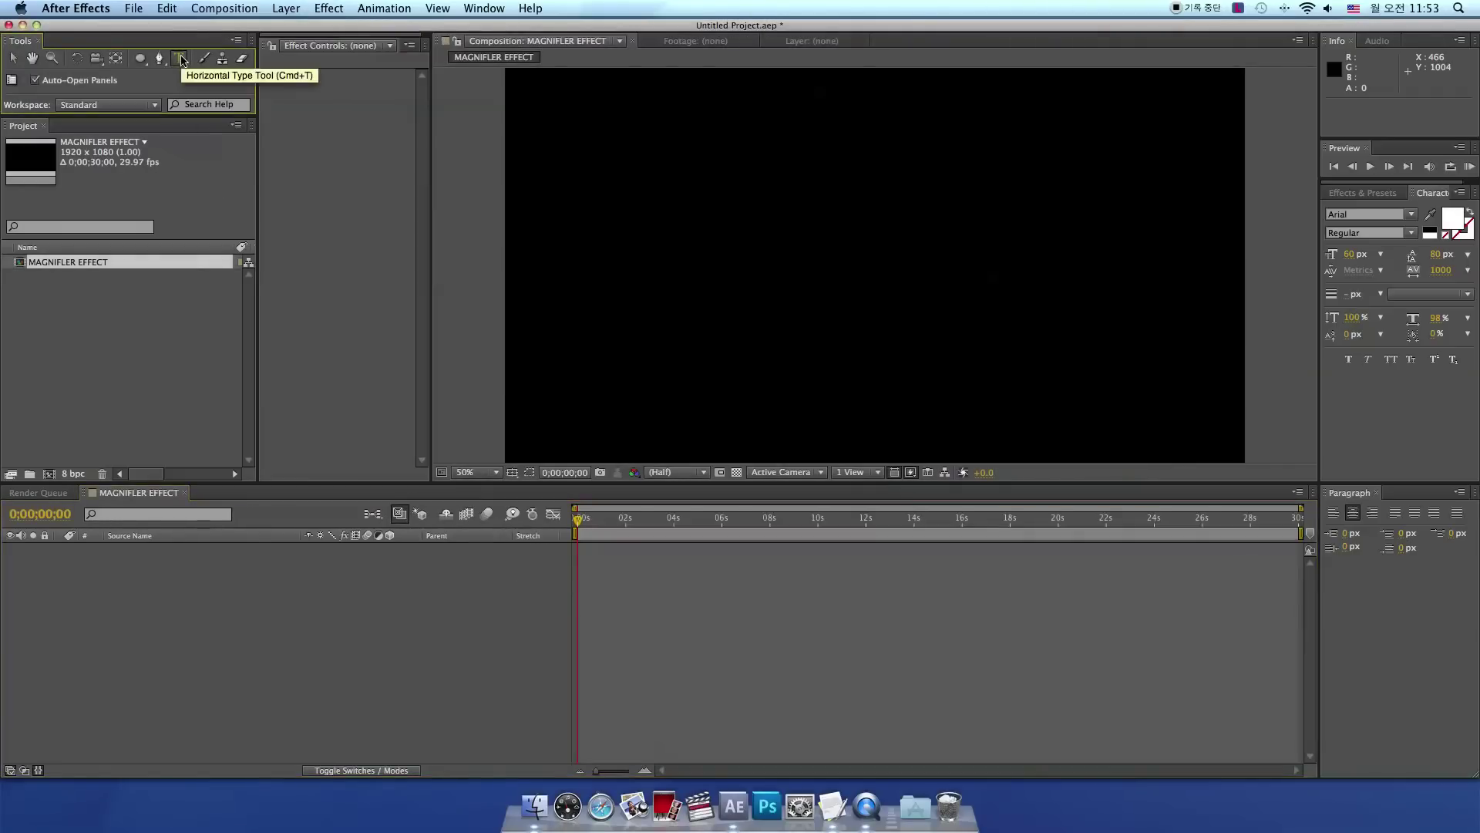
pyautogui.click(729, 240)
pyautogui.write('MAGNIFLER')
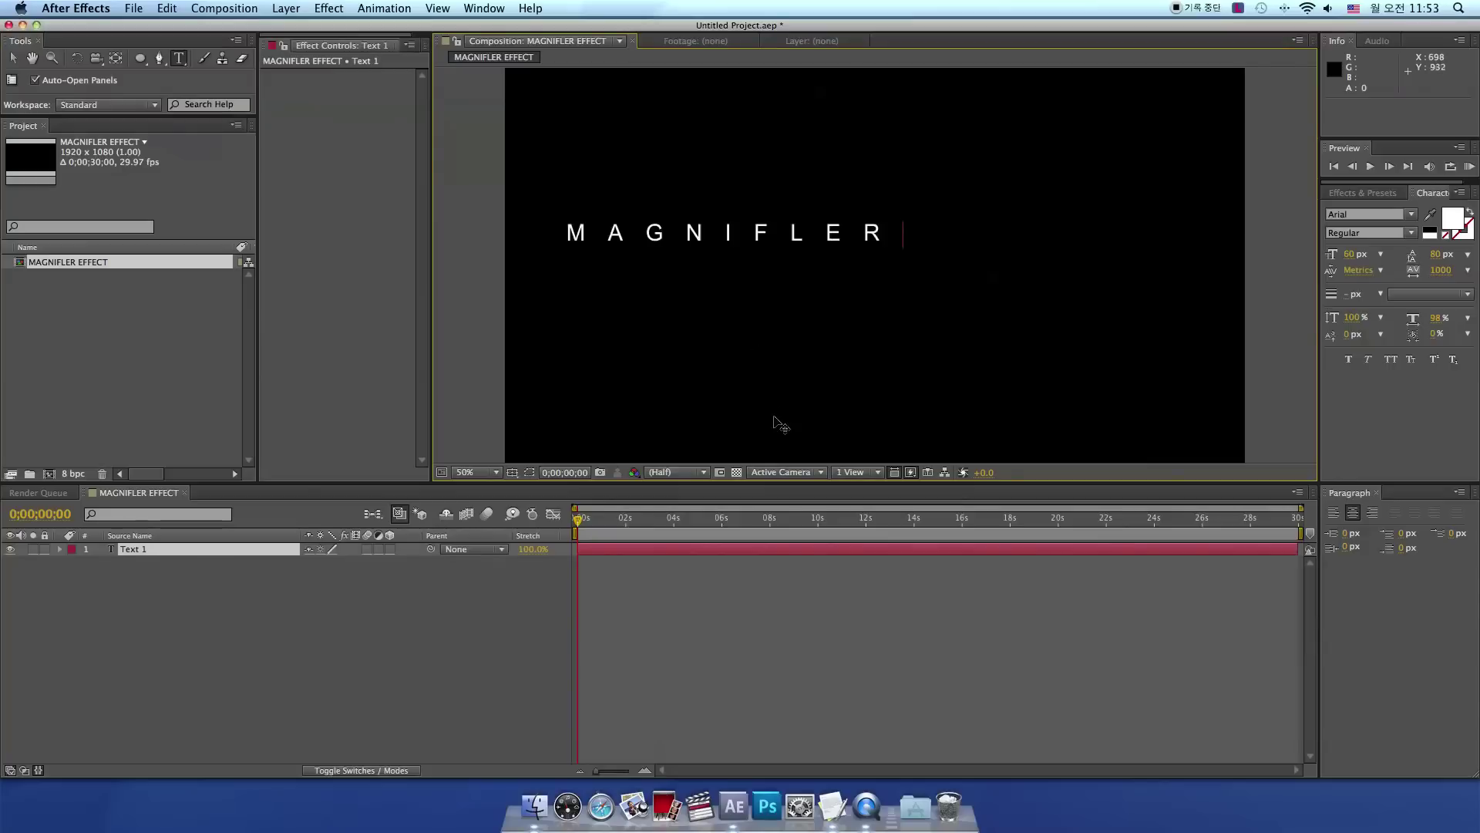
pyautogui.click(13, 57)
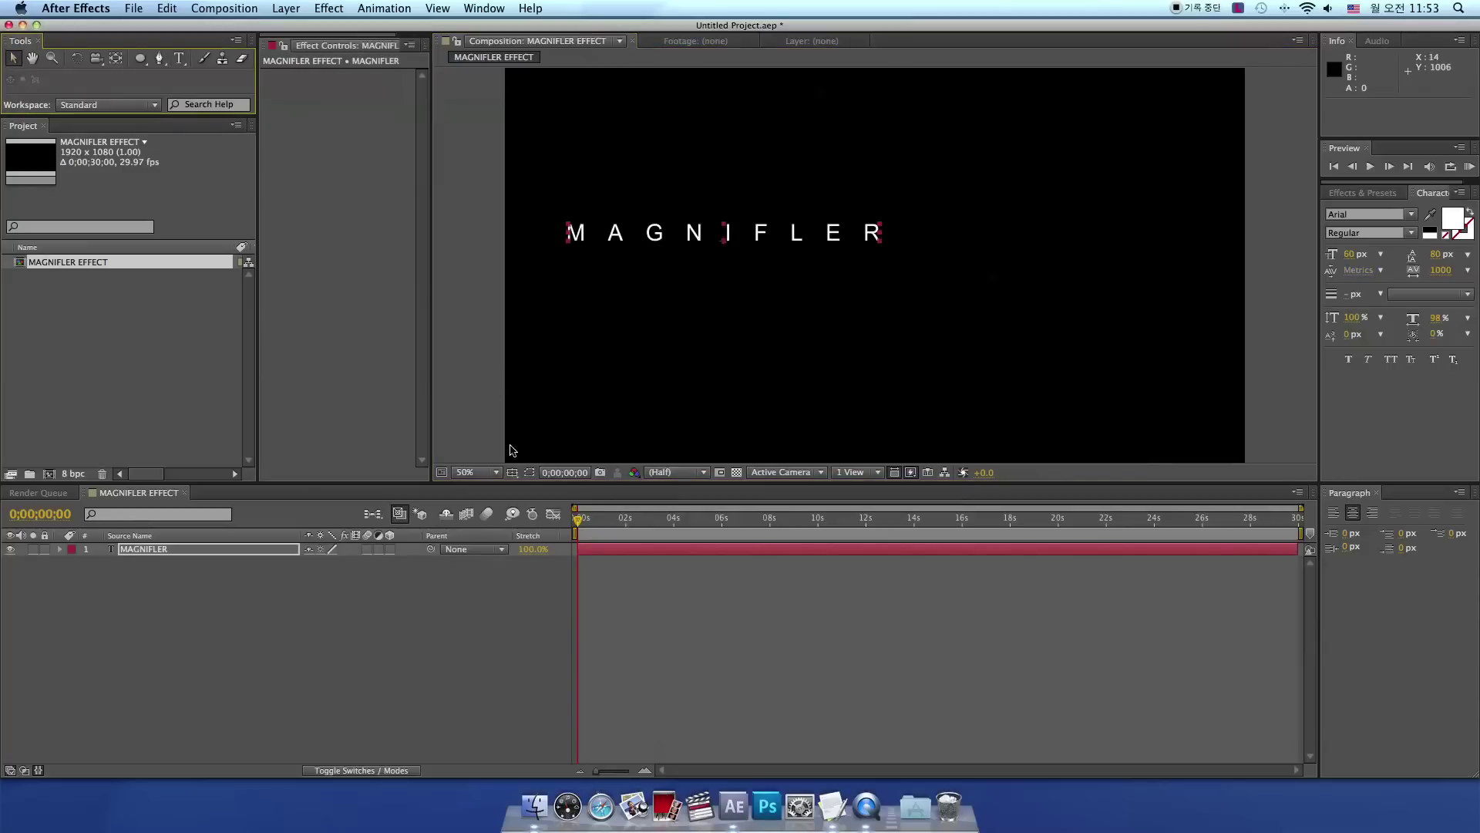
# - Show the Title/Action Safe guides and move the MAGNIFLER text to the frame centre
pyautogui.click(509, 474)
pyautogui.click(578, 483)
pyautogui.moveTo(770, 237); pyautogui.dragTo(912, 268)
pyautogui.click(888, 568)
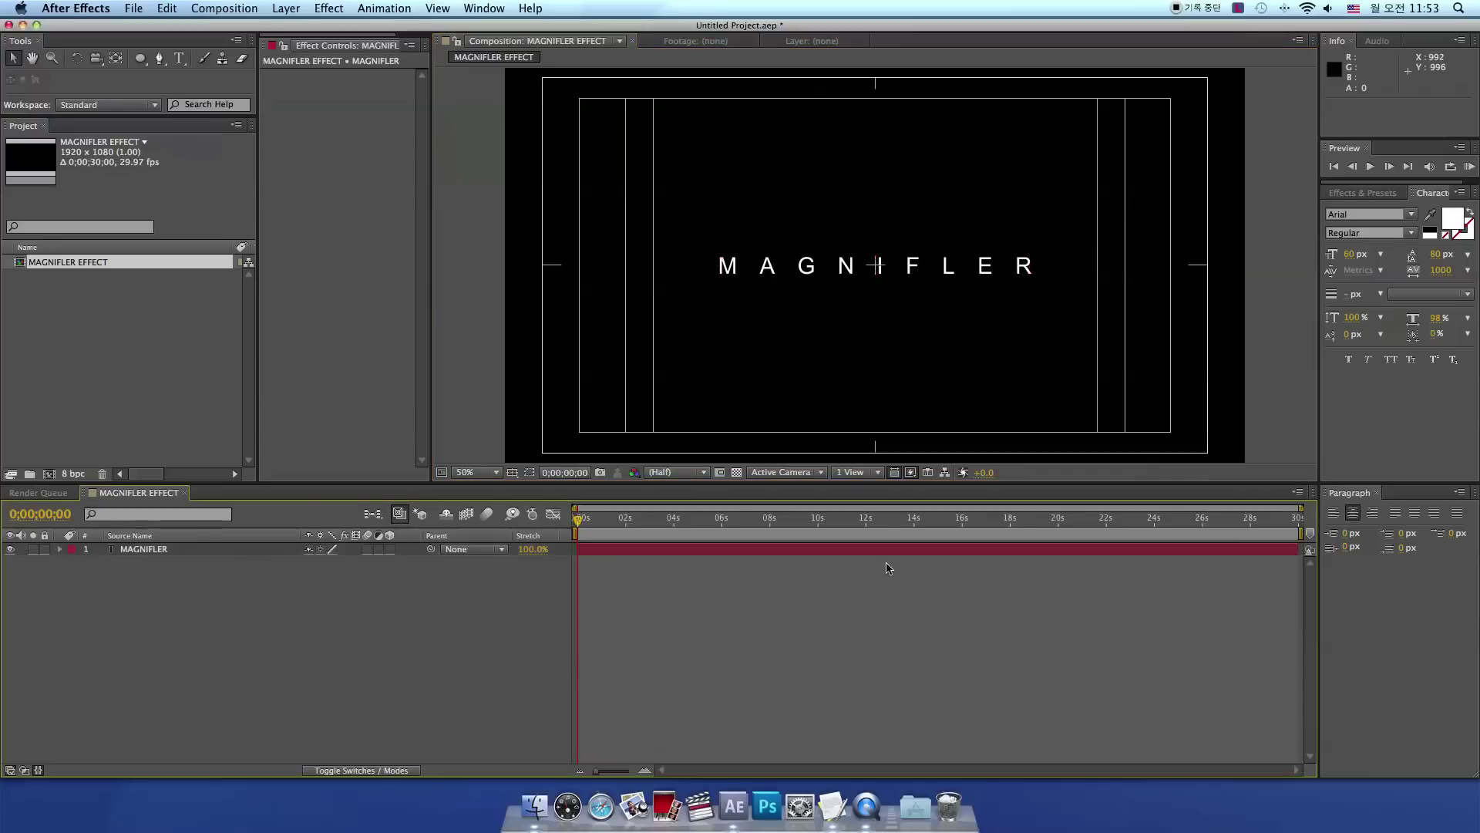
pyautogui.click(162, 552)
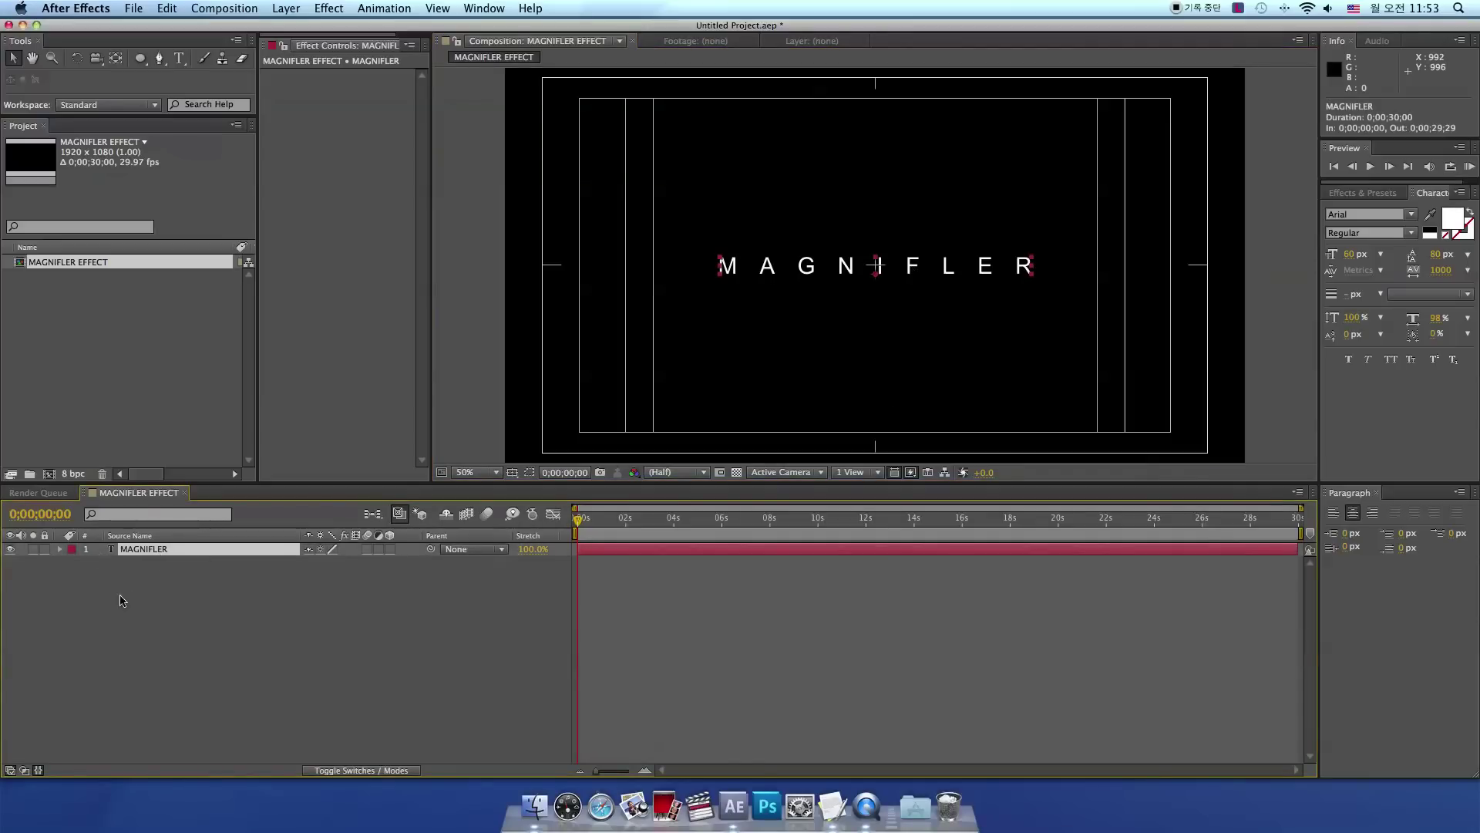
pyautogui.click(166, 8)
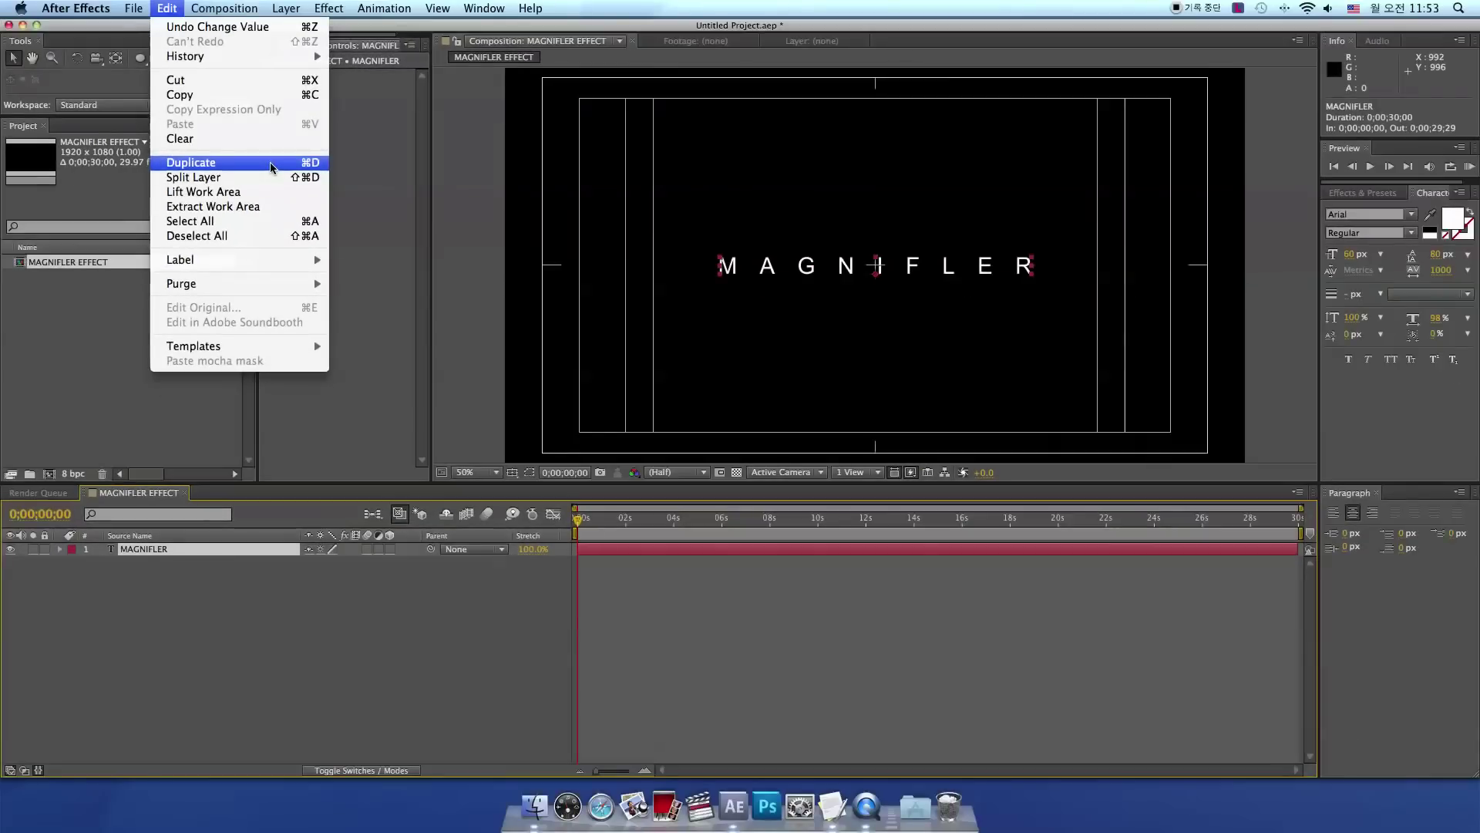
# - Duplicate the MAGNIFLER layer and give the MAGNIFLER 2 copy a 100 px font size
pyautogui.click(270, 162)
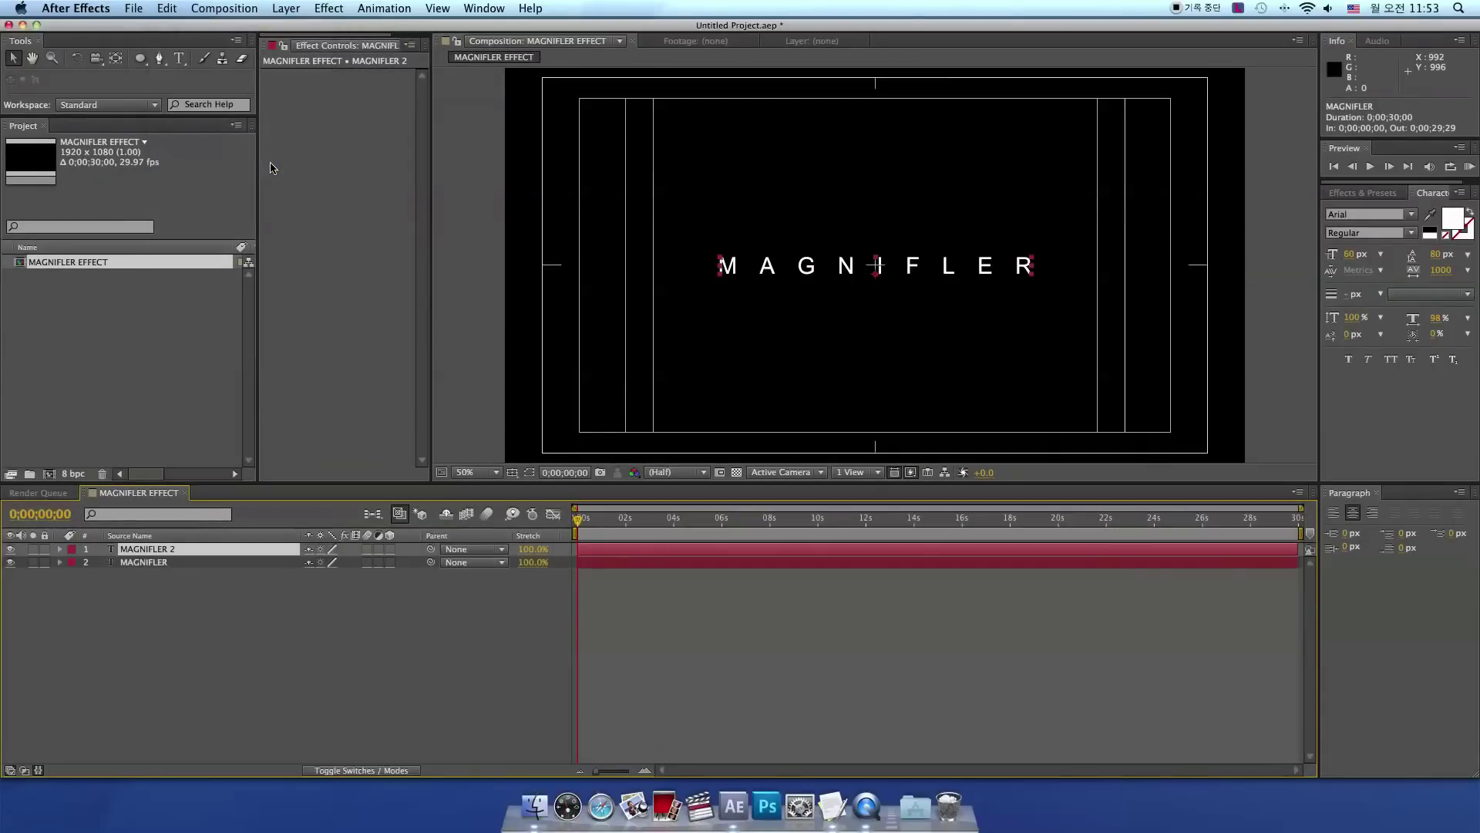
pyautogui.click(198, 551)
pyautogui.click(1350, 254)
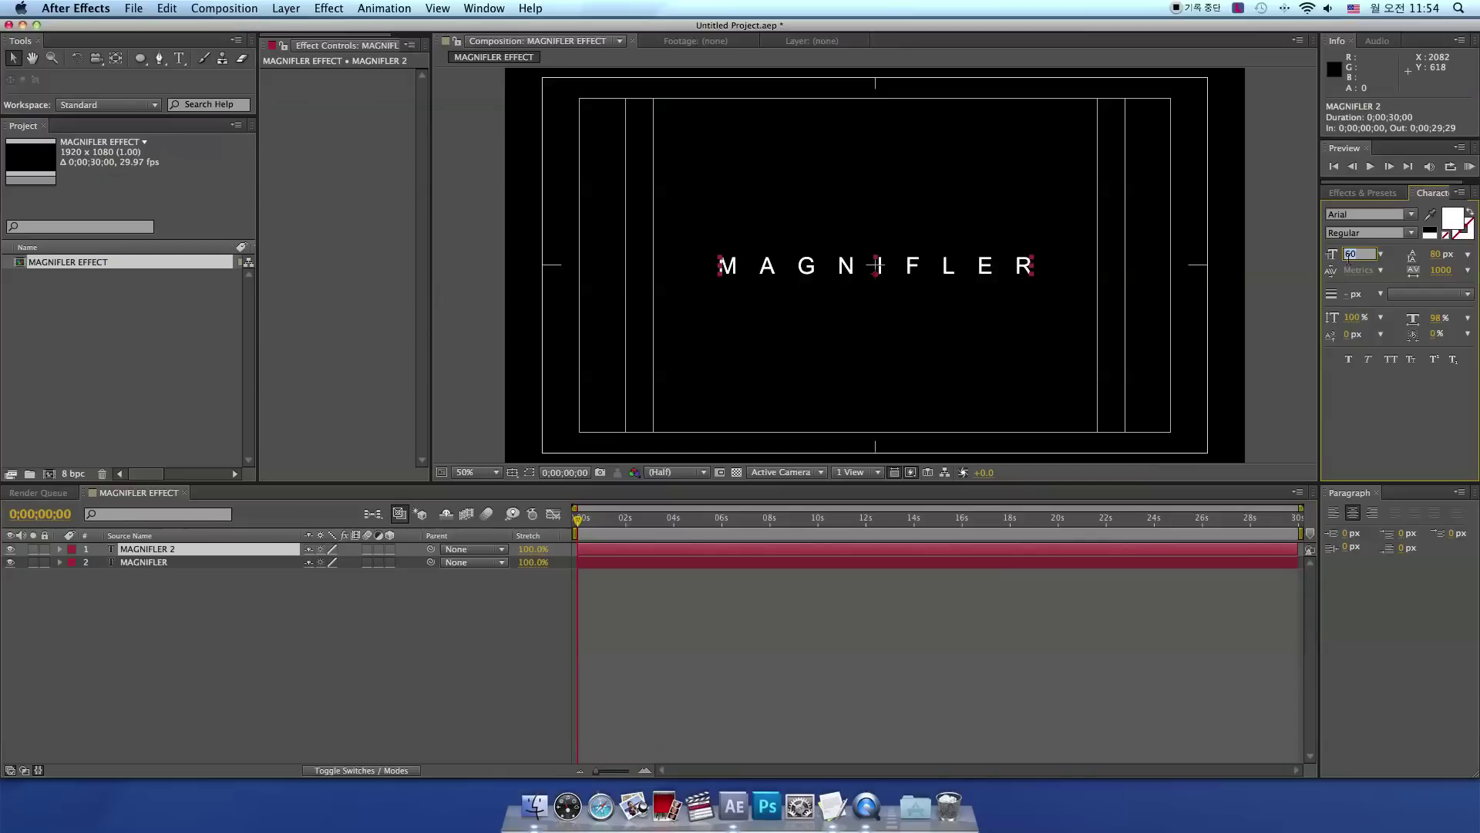
pyautogui.write('100')
pyautogui.press('Return')
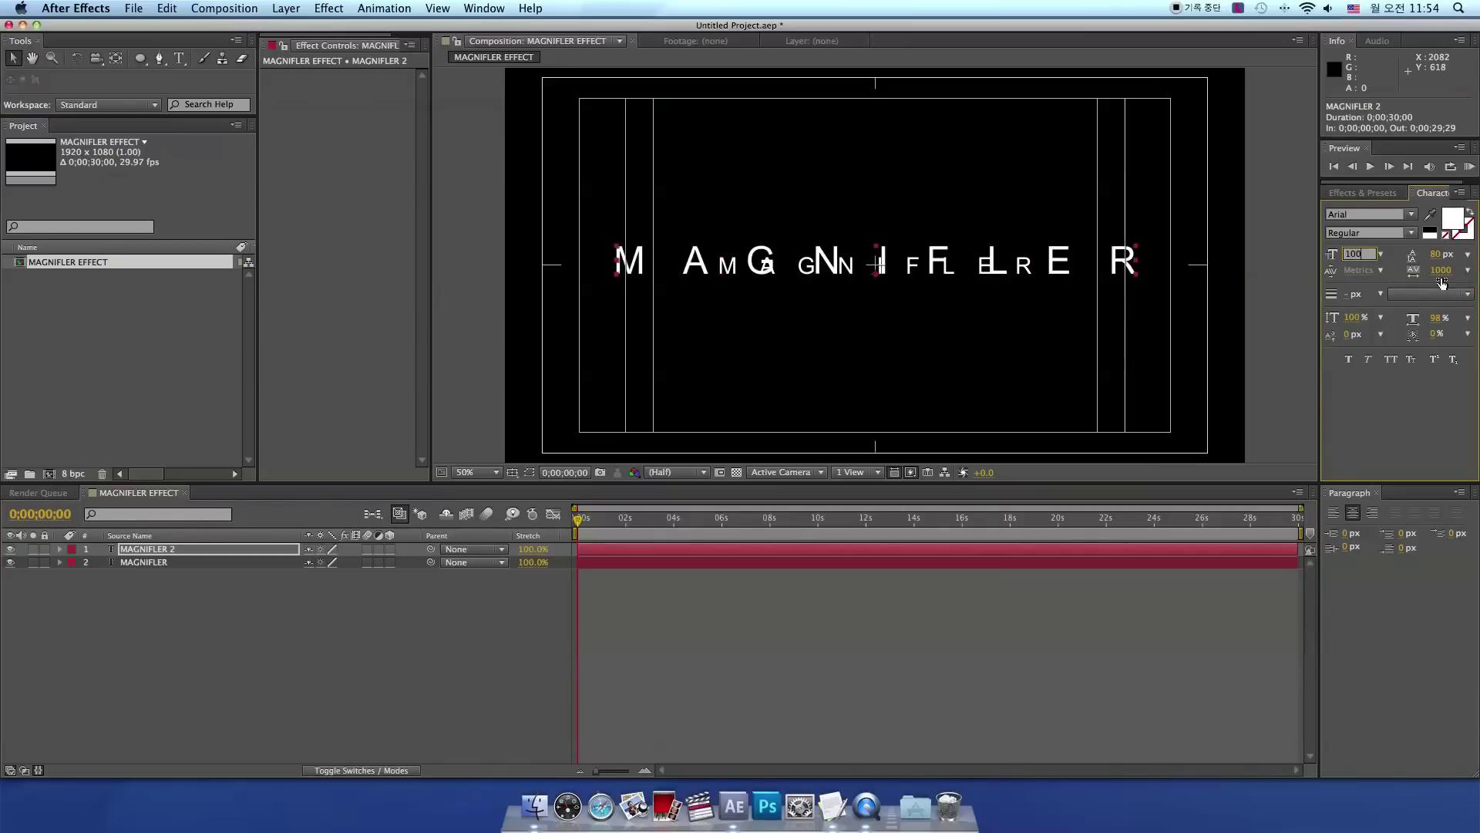
# - Set the MAGNIFLER 2 copy's tracking to 360 in the Character panel
pyautogui.moveTo(1440, 270); pyautogui.dragTo(1456, 385)
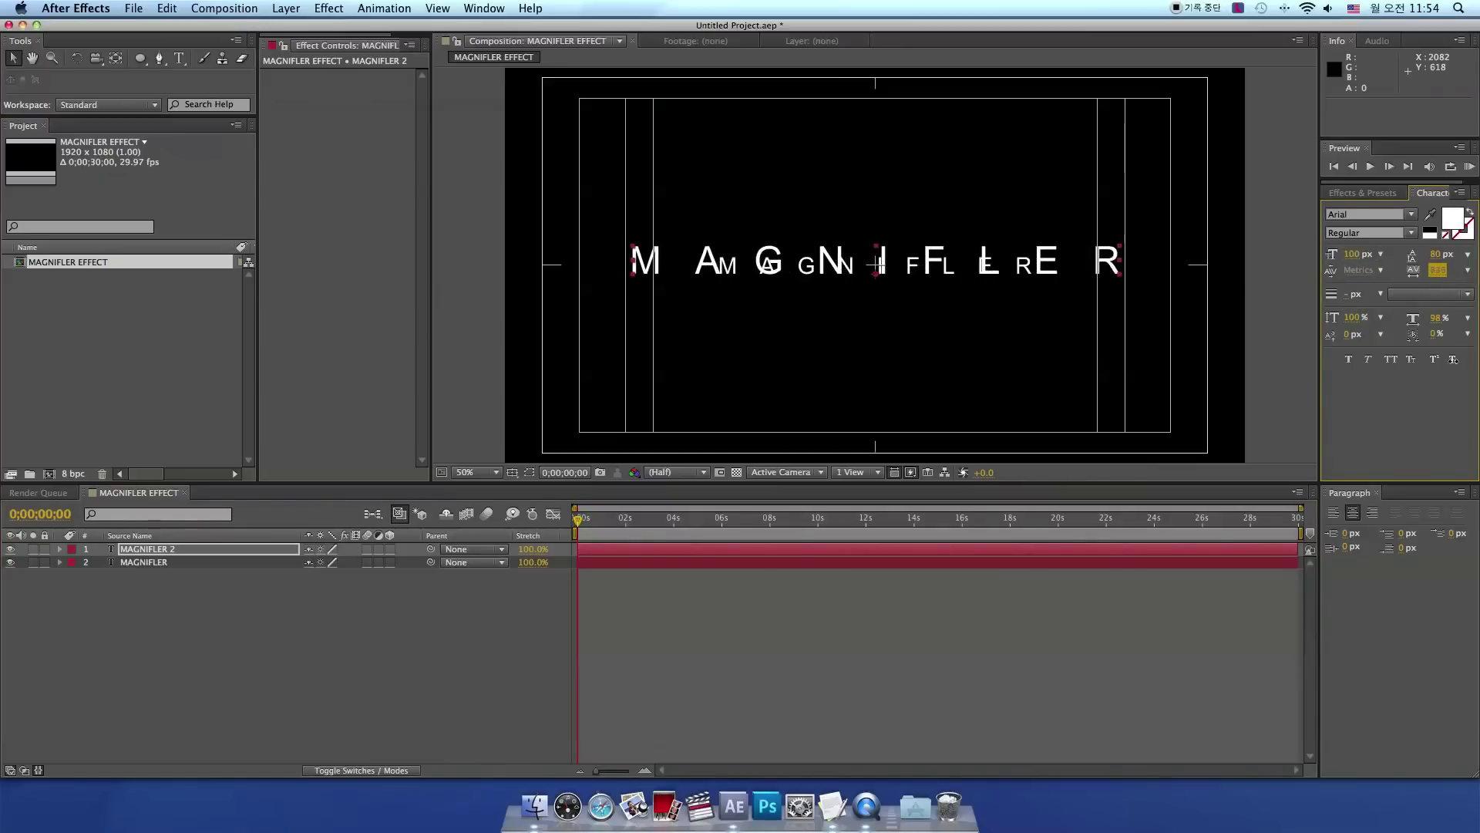
pyautogui.moveTo(1456, 386); pyautogui.dragTo(1440, 276)
pyautogui.click(1440, 270)
pyautogui.write('360')
pyautogui.press('Return')
pyautogui.click(1439, 272)
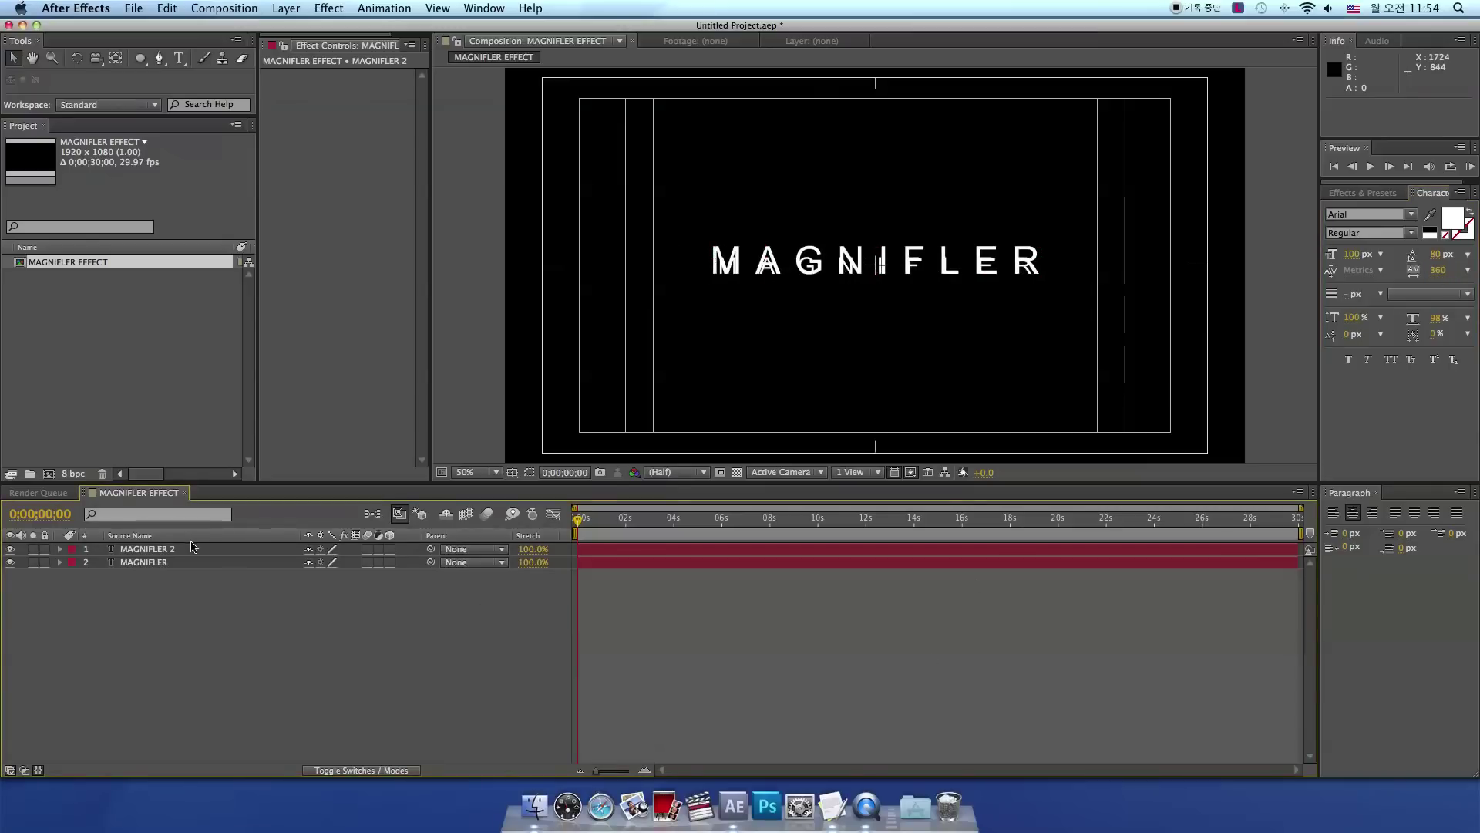
# - Scrub MAGNIFLER 2's Transform Position Y to 577, placing it at 960, 577, then deselect it
pyautogui.click(164, 552)
pyautogui.click(60, 549)
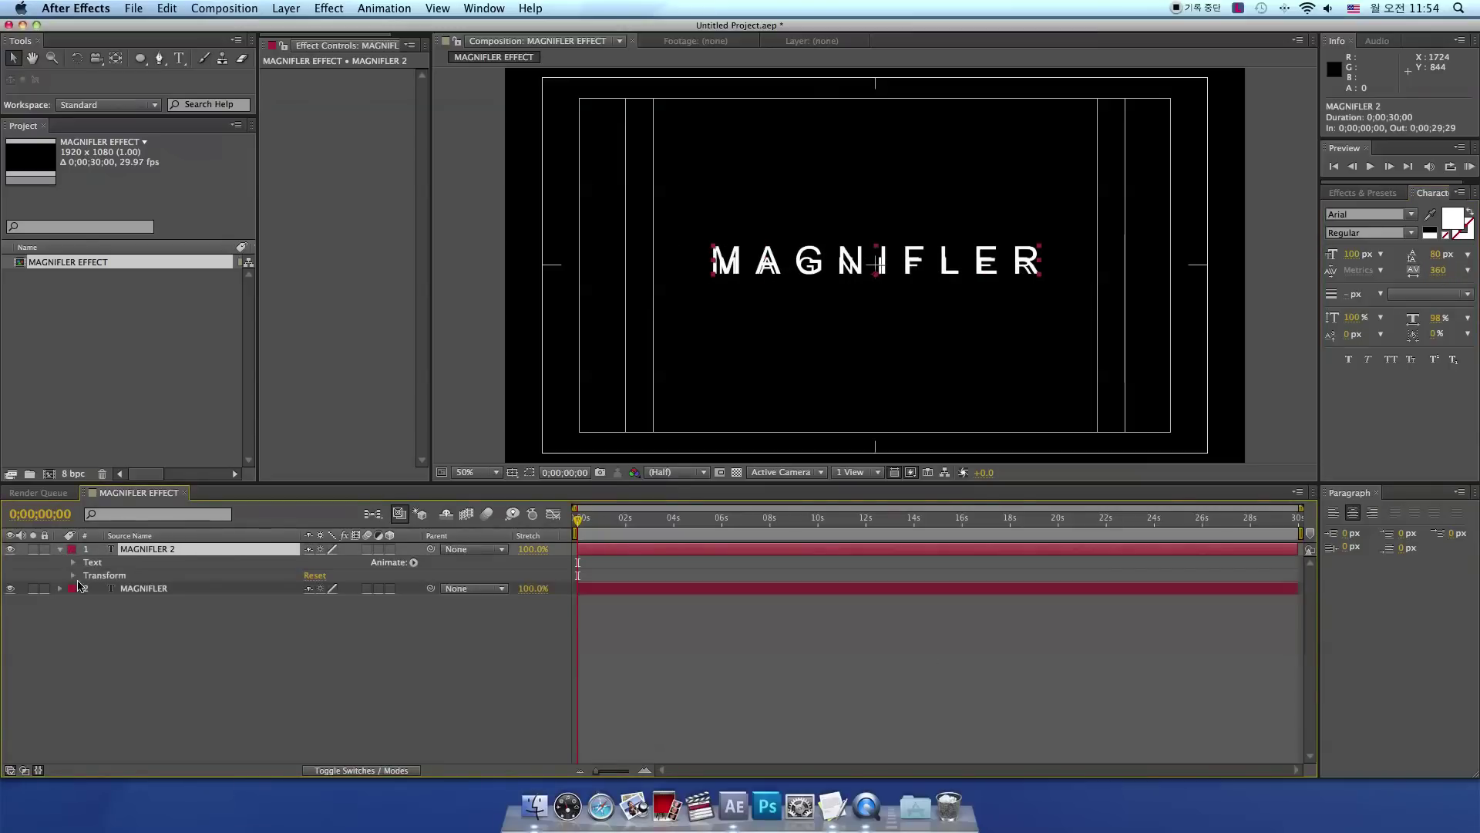
pyautogui.click(74, 575)
pyautogui.moveTo(347, 602); pyautogui.dragTo(360, 601)
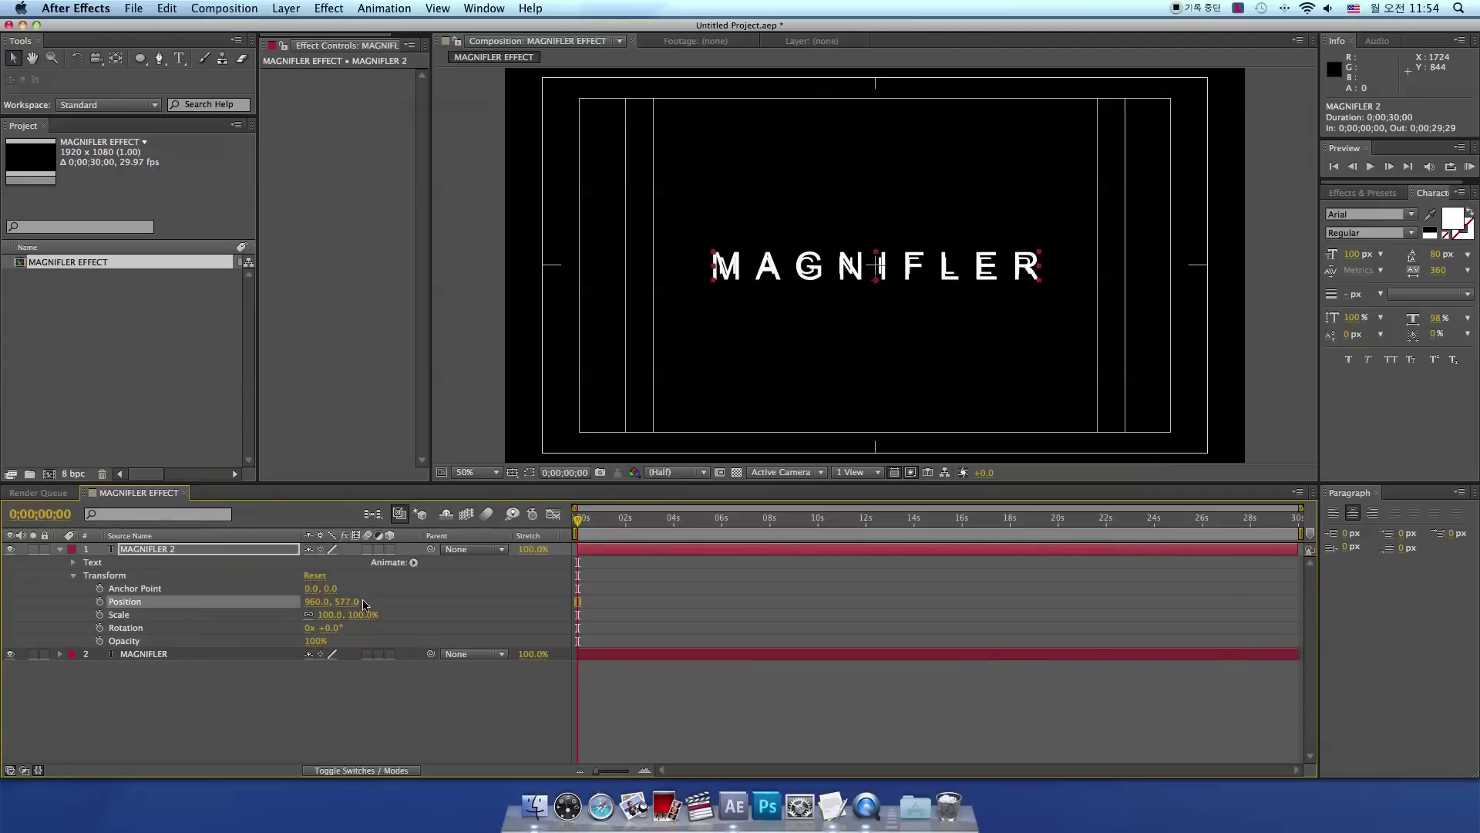
pyautogui.click(710, 700)
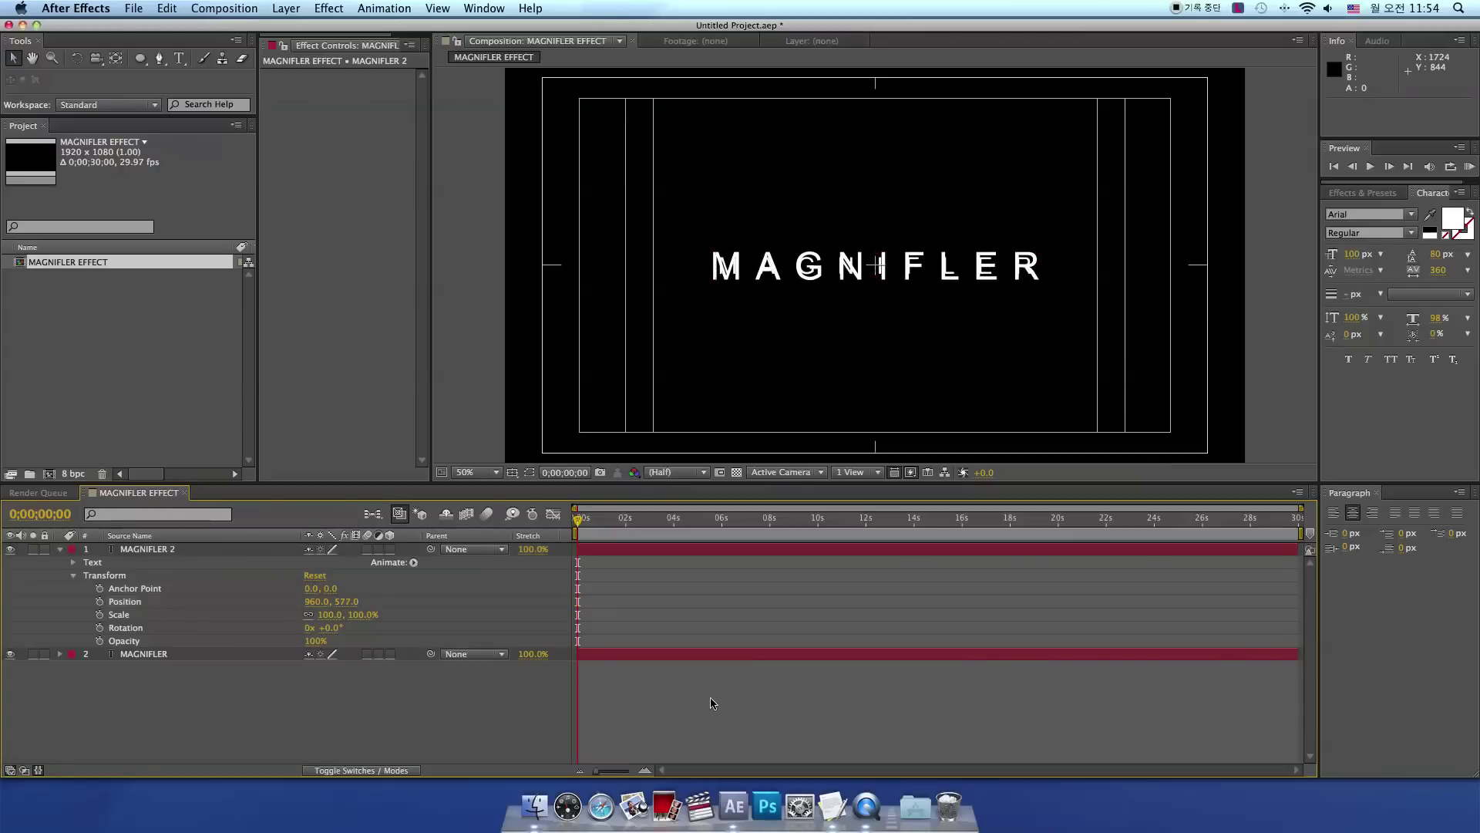
# - Create another HDTV 1080 composition named 'MAGNIFLER' and open it
pyautogui.click(223, 9)
pyautogui.click(232, 23)
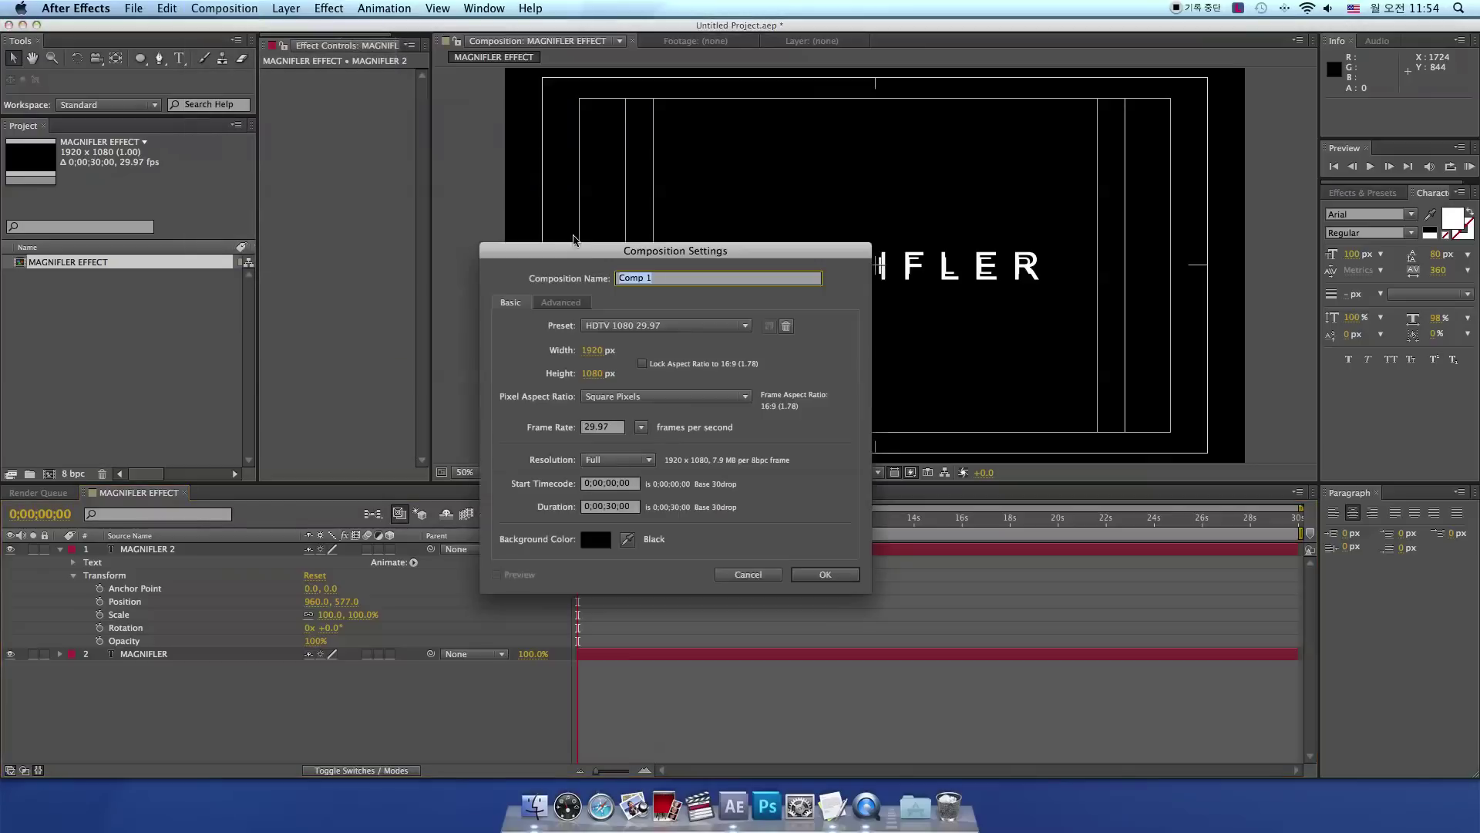
pyautogui.write('MAGNIFLER')
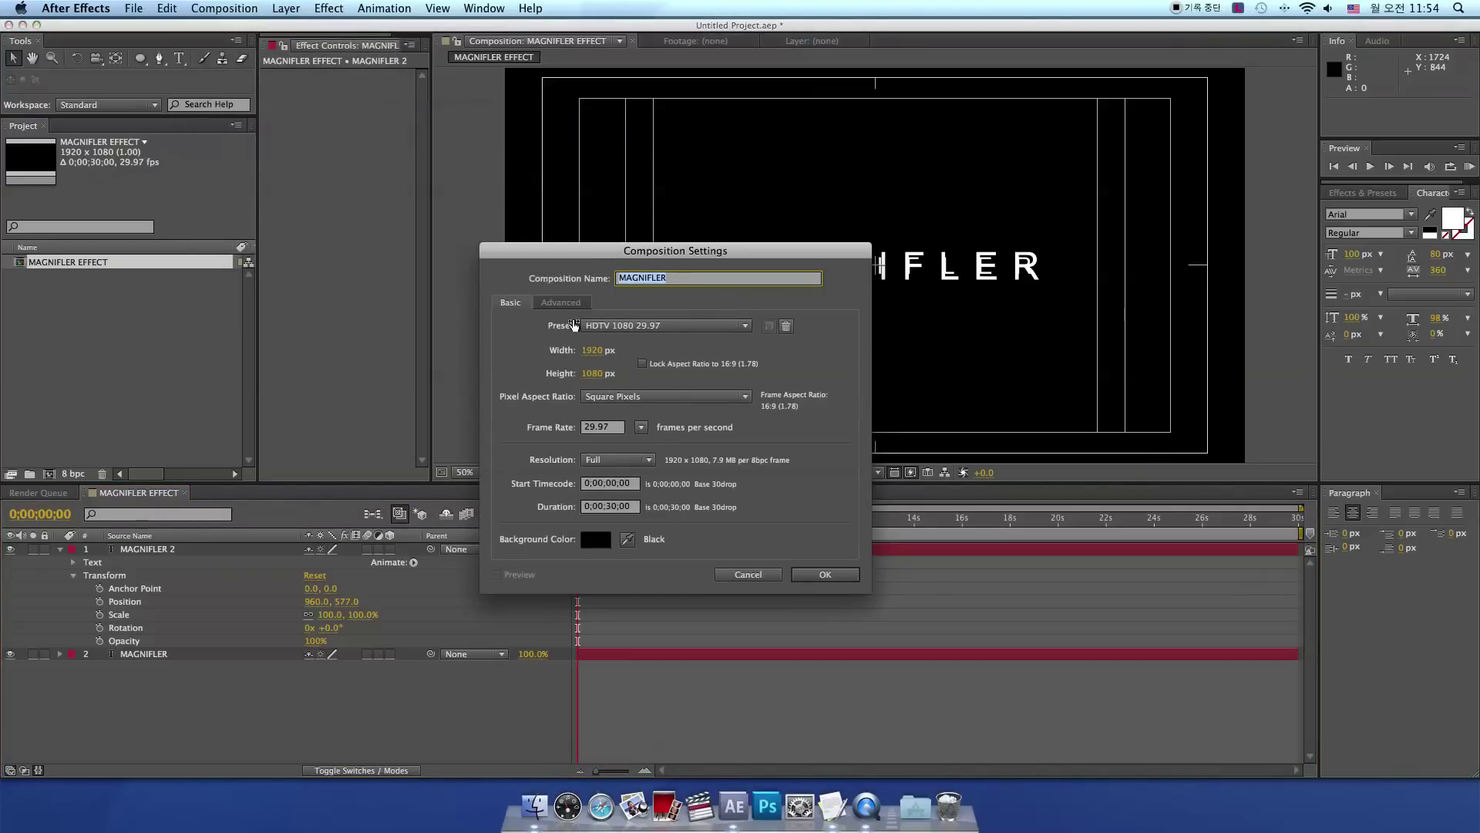
pyautogui.click(806, 576)
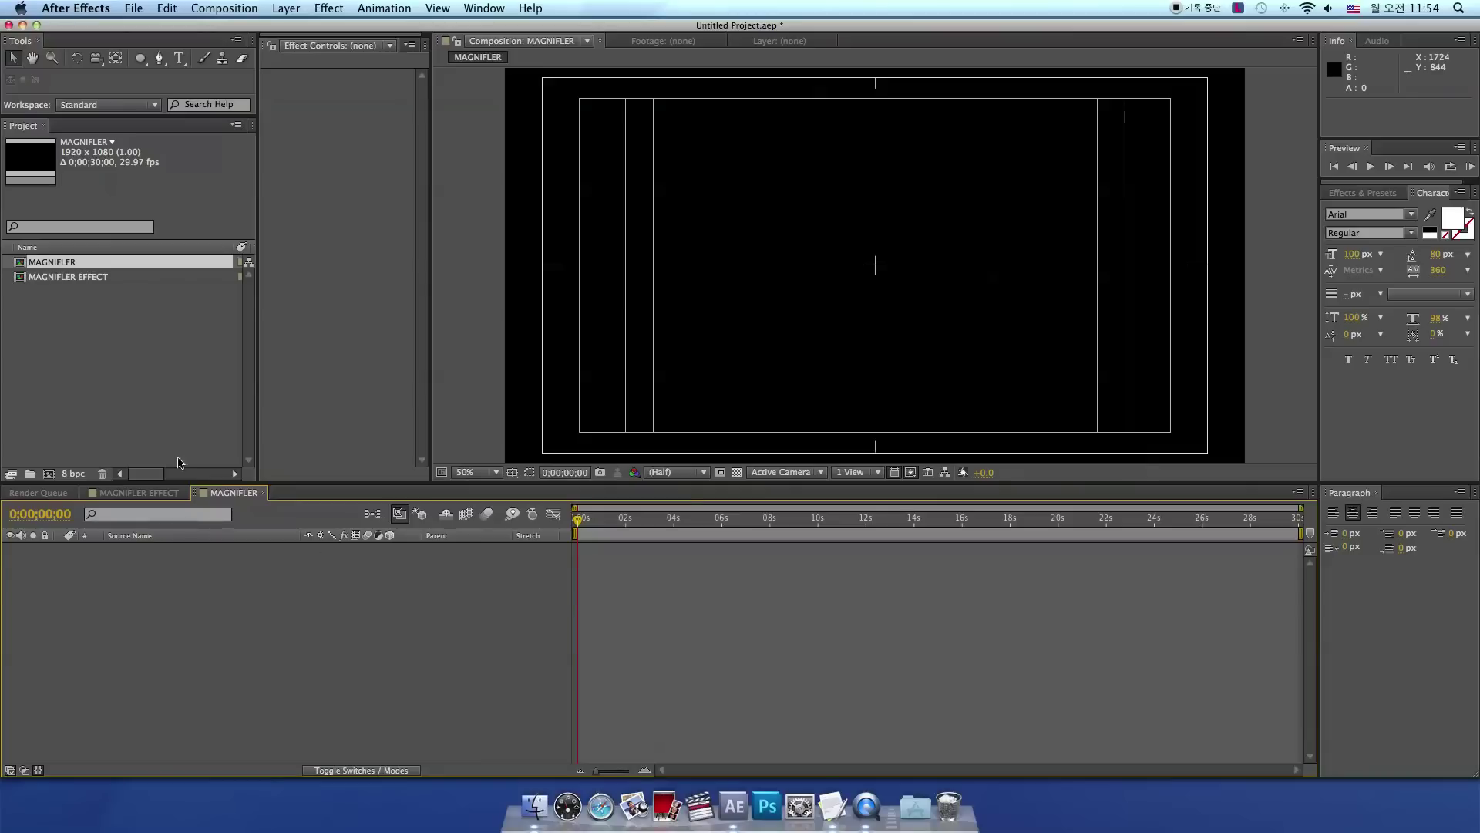
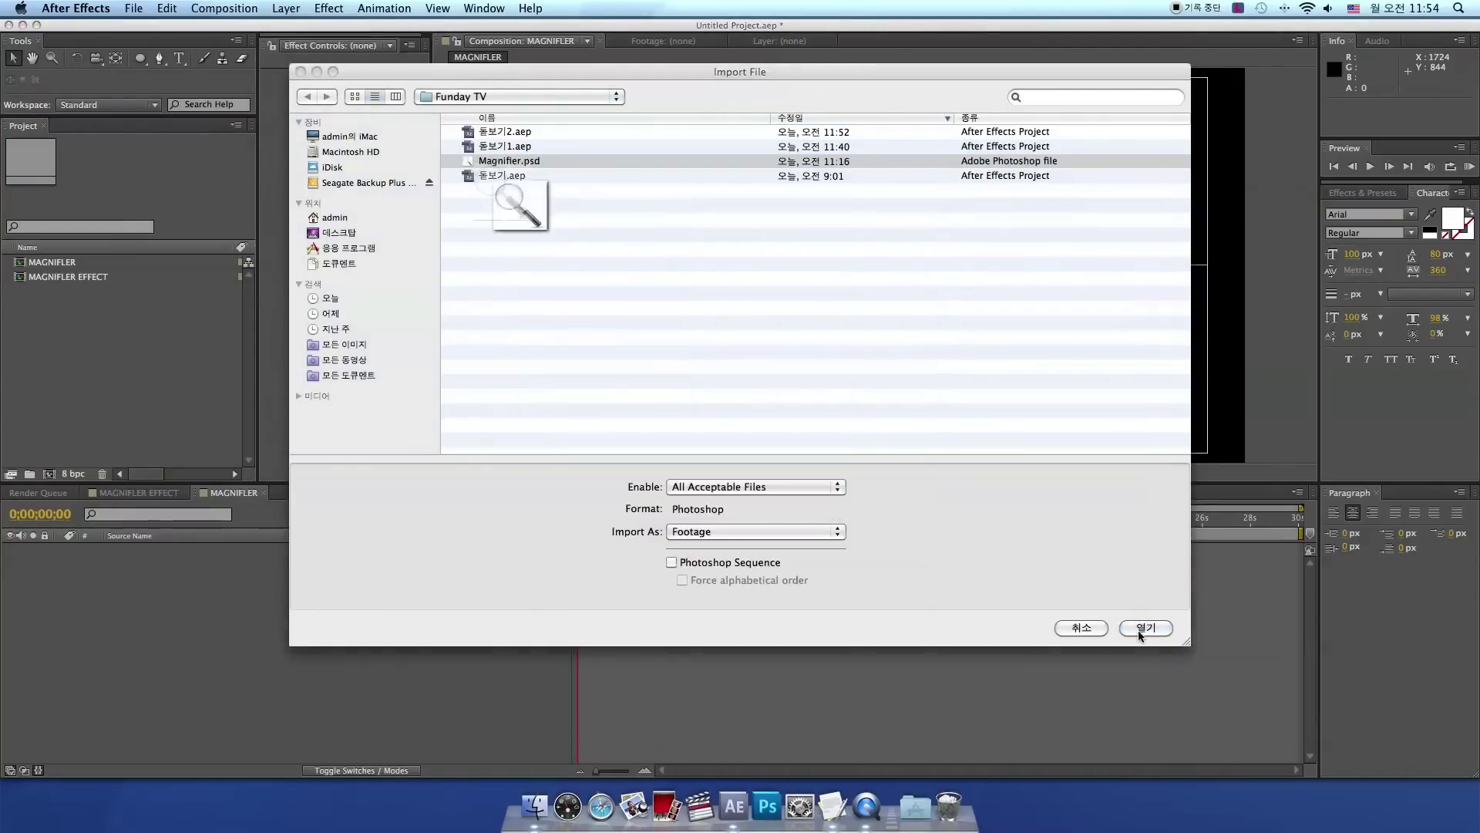
# - Import Magnifier.psd as a single chosen layer rather than merged layers
pyautogui.click(1139, 629)
pyautogui.click(545, 353)
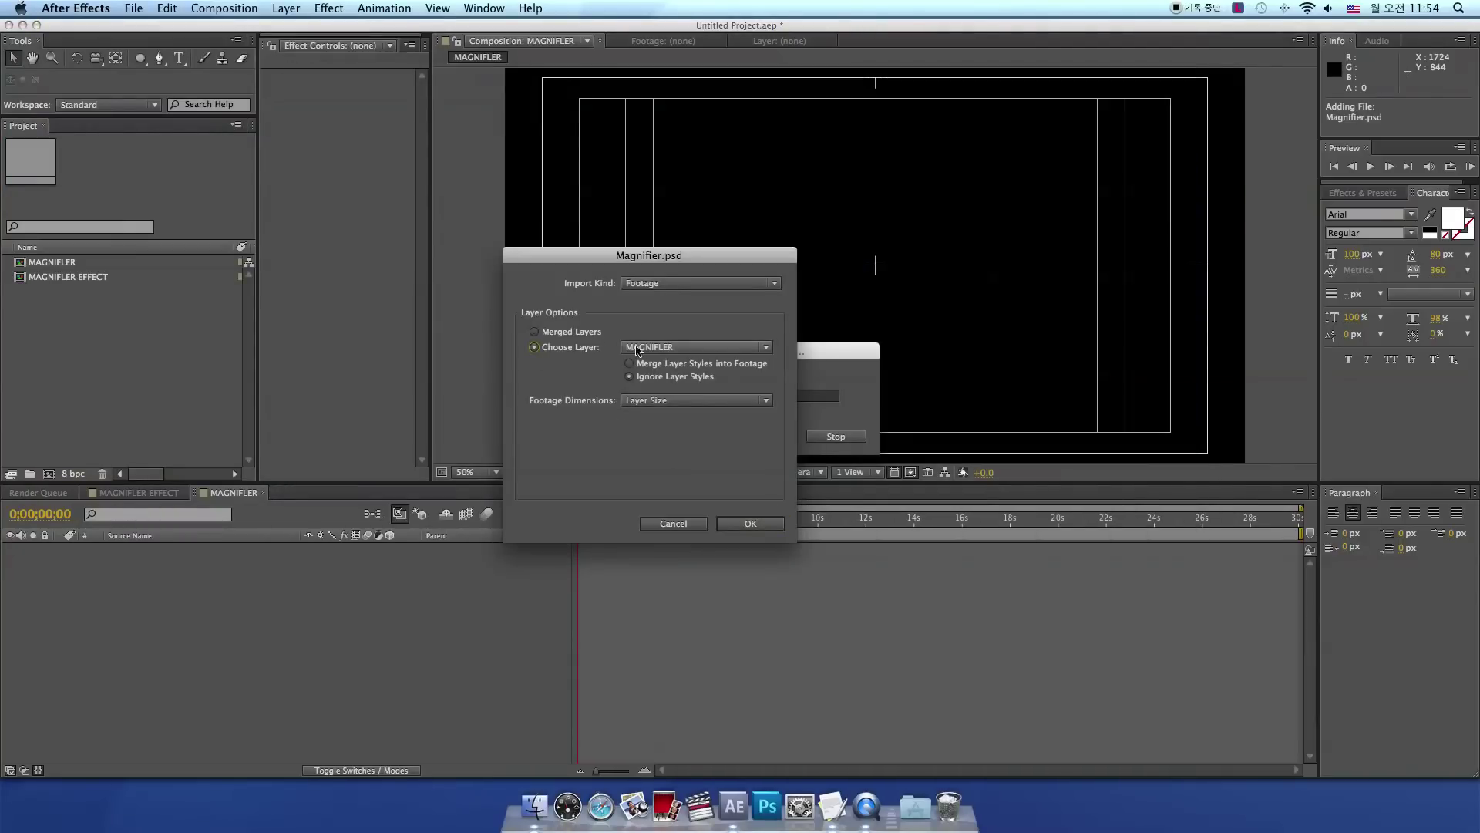
pyautogui.click(734, 523)
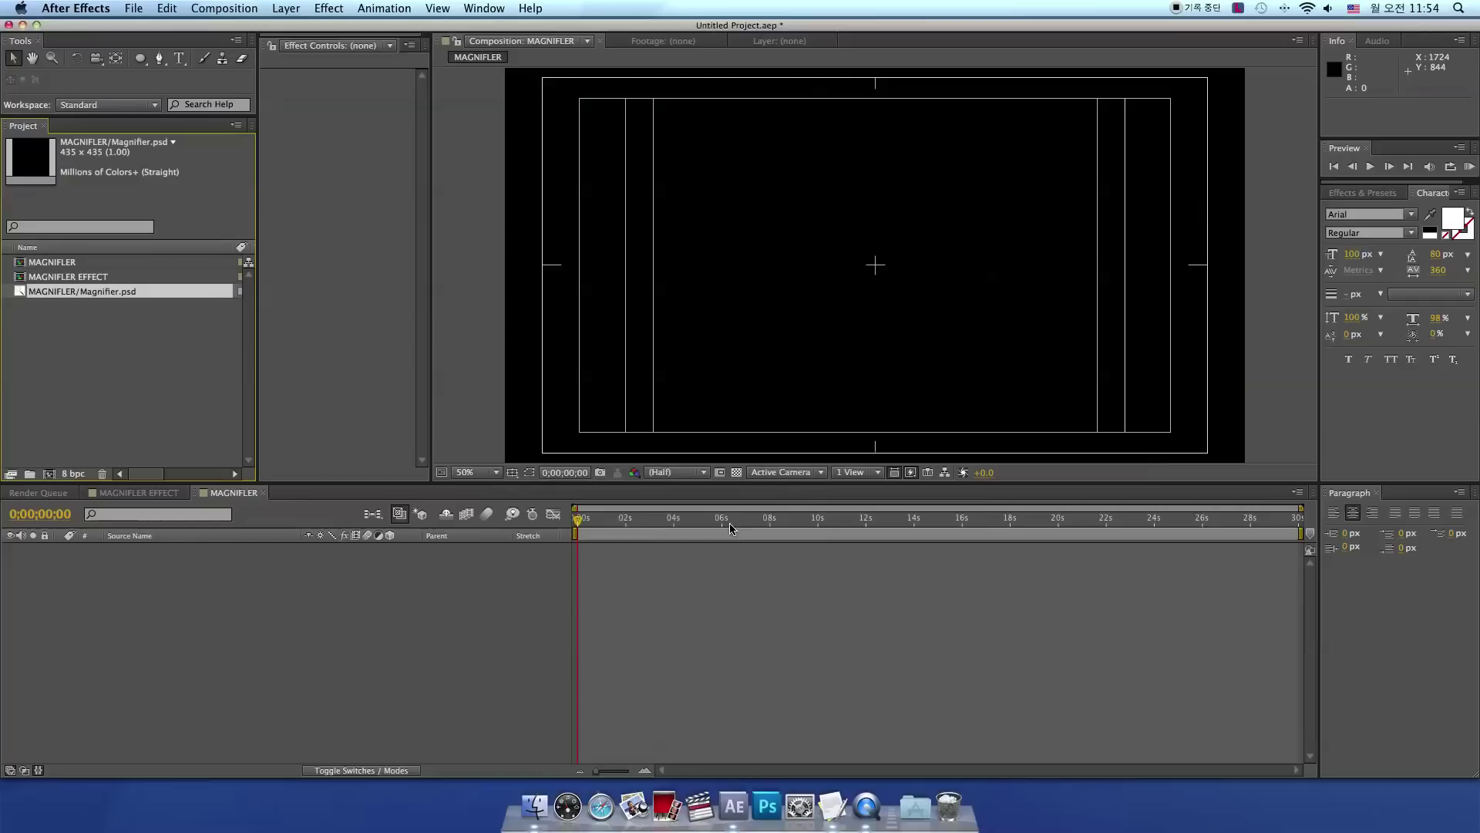
# - Add Magnifier.psd to the MAGNIFLER comp and duplicate it into two layers
pyautogui.moveTo(127, 291); pyautogui.dragTo(157, 590)
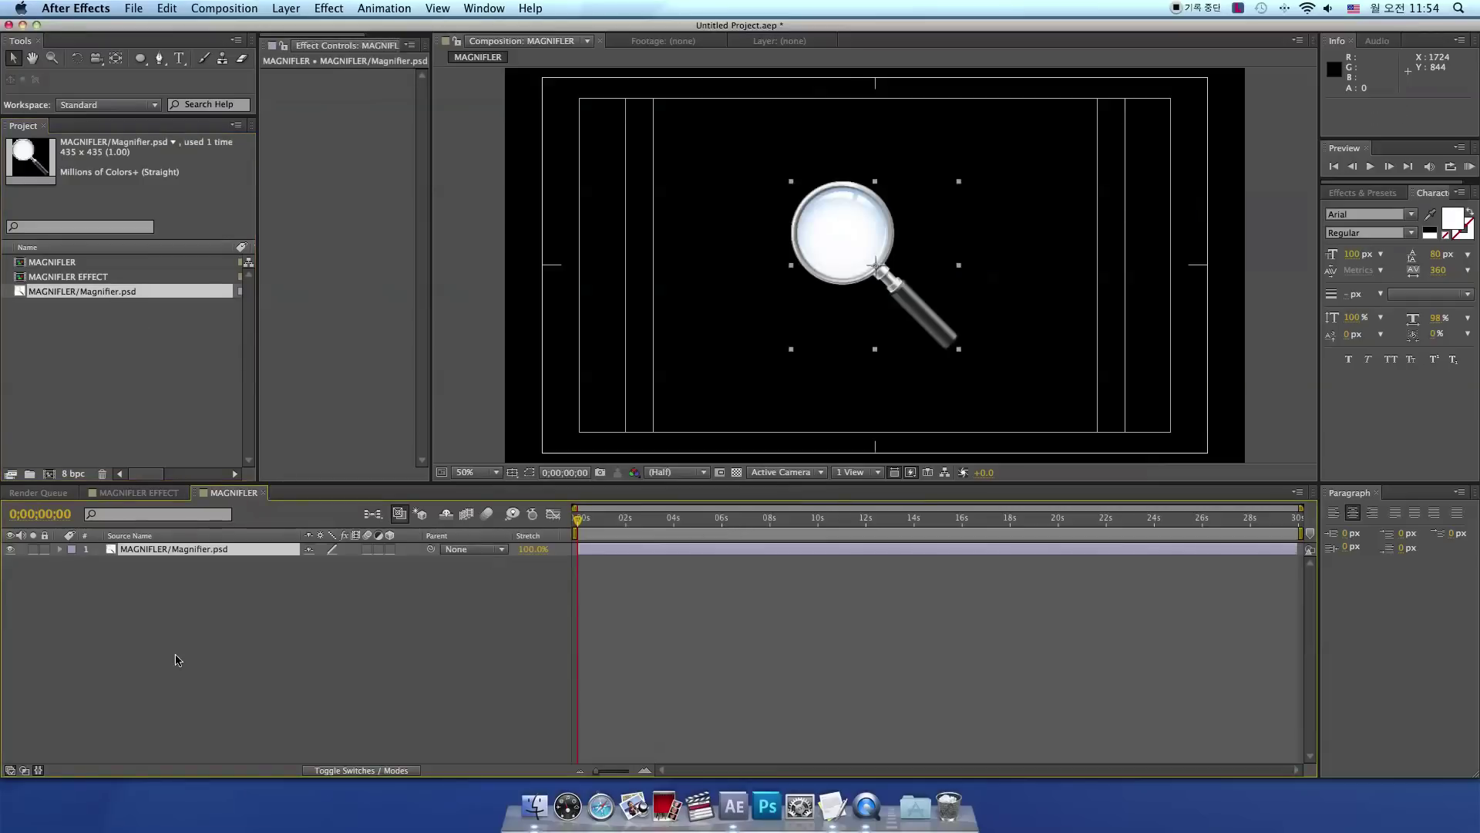
pyautogui.click(168, 9)
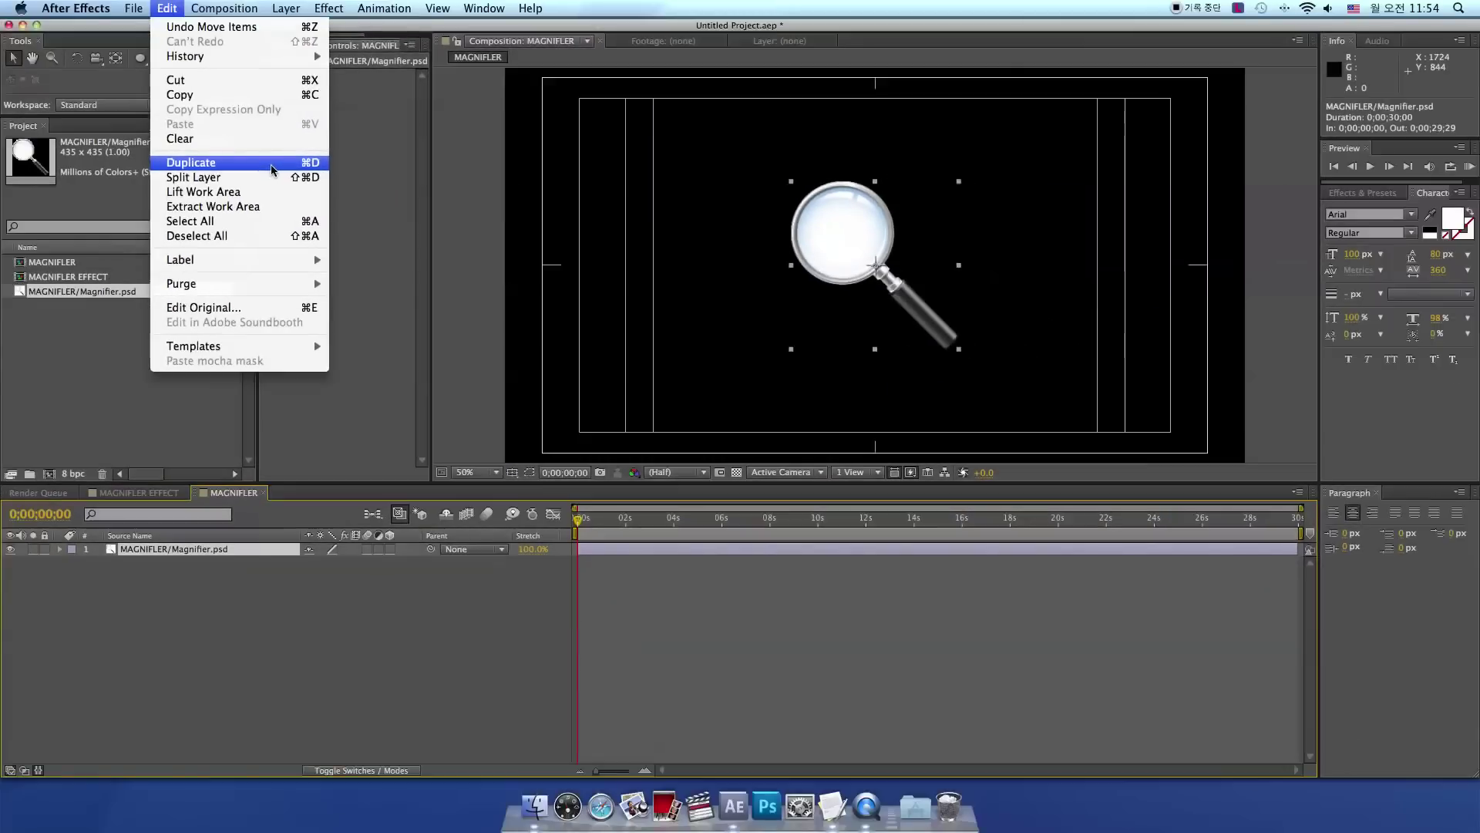
pyautogui.click(271, 164)
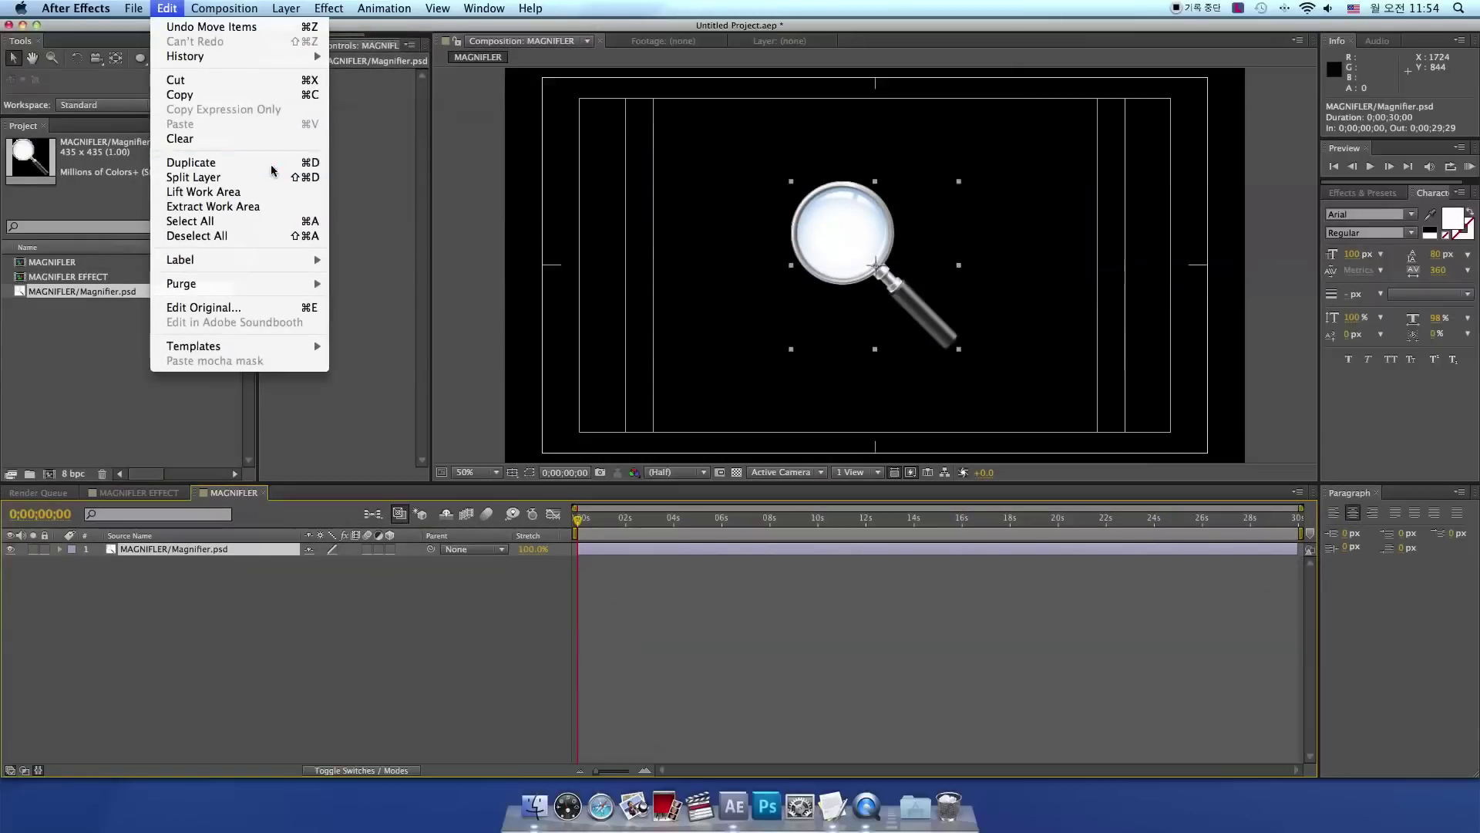
pyautogui.click(154, 549)
pyautogui.click(155, 562)
pyautogui.click(444, 580)
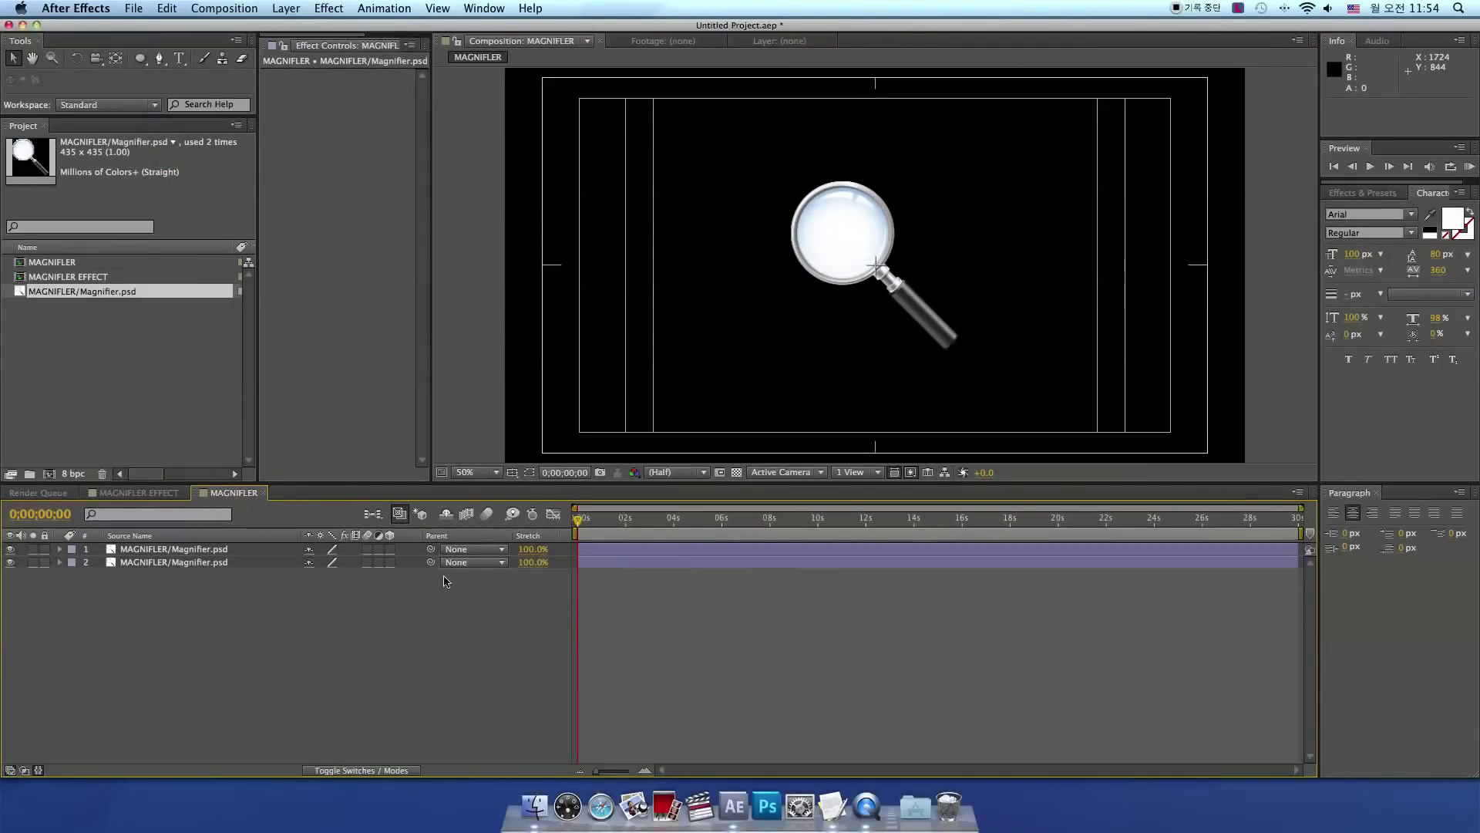
# - Hide the title/action safe guides, view at 100%, and select the top magnifier layer
pyautogui.click(511, 473)
pyautogui.click(517, 484)
pyautogui.click(474, 472)
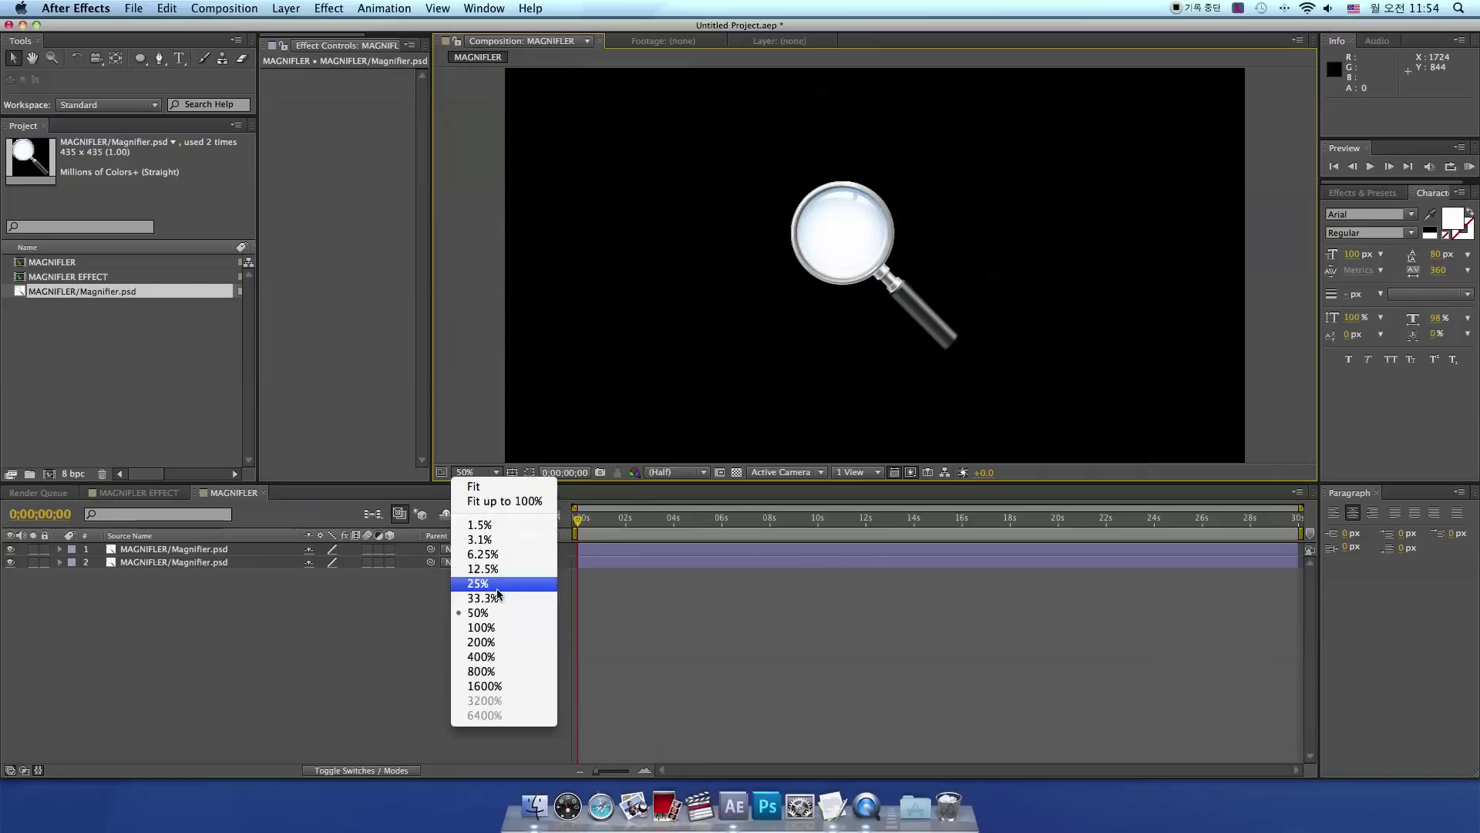
pyautogui.click(494, 627)
pyautogui.click(173, 550)
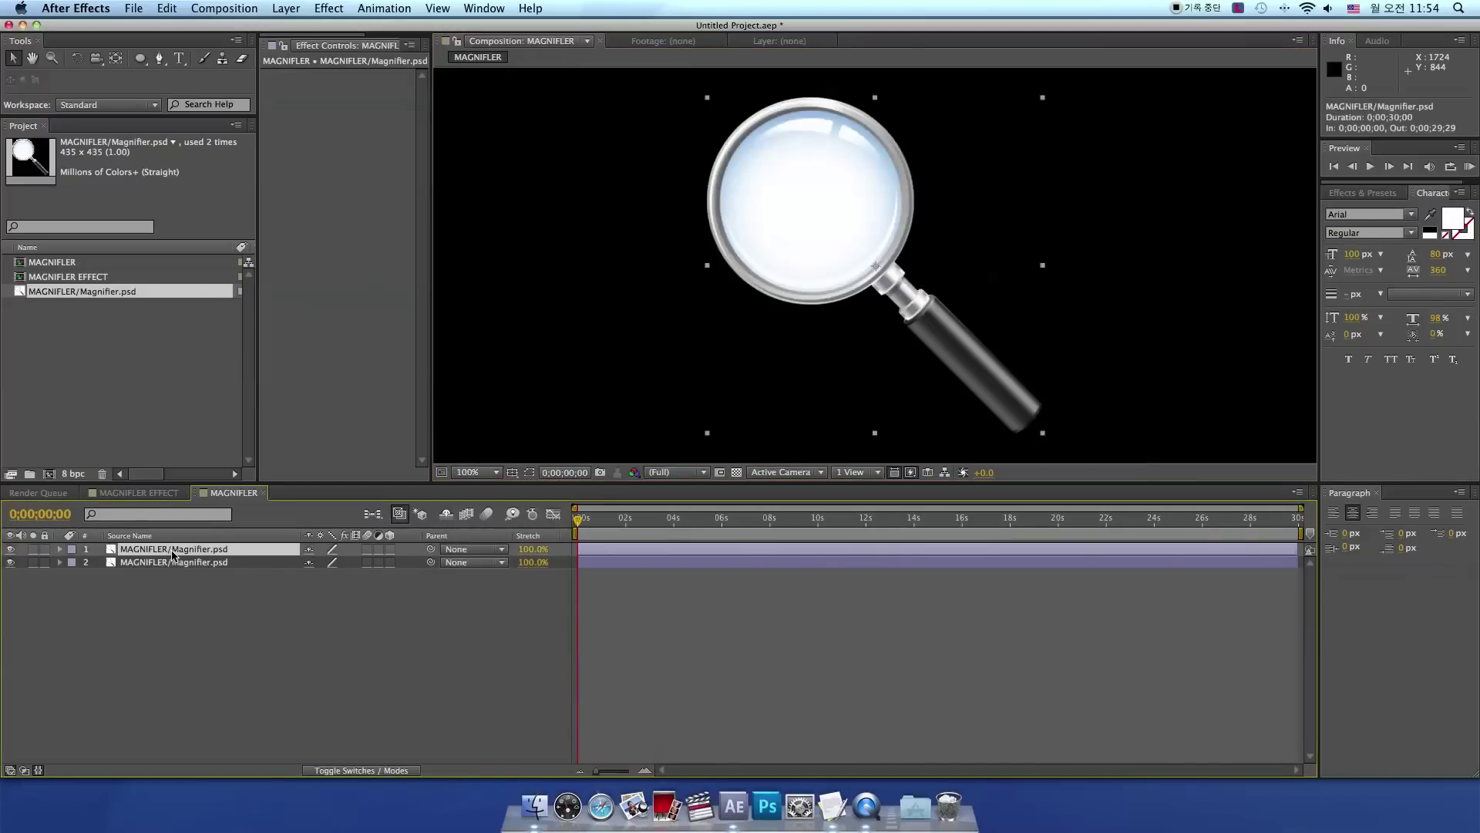
pyautogui.click(141, 60)
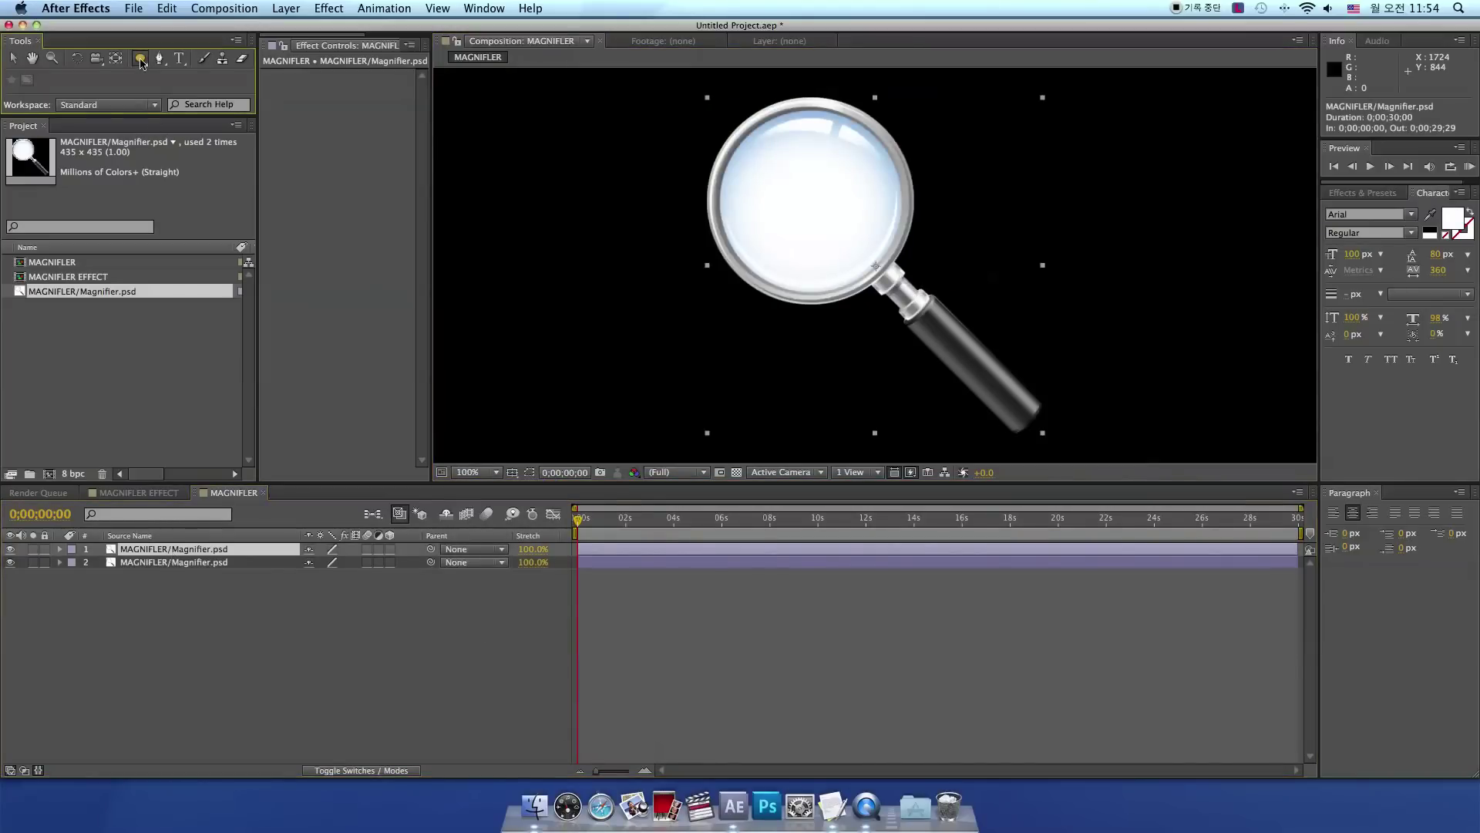
# - Draw an elliptical Mask 1 on the top magnifier layer, fitted over the lens
pyautogui.moveTo(727, 117); pyautogui.dragTo(910, 294)
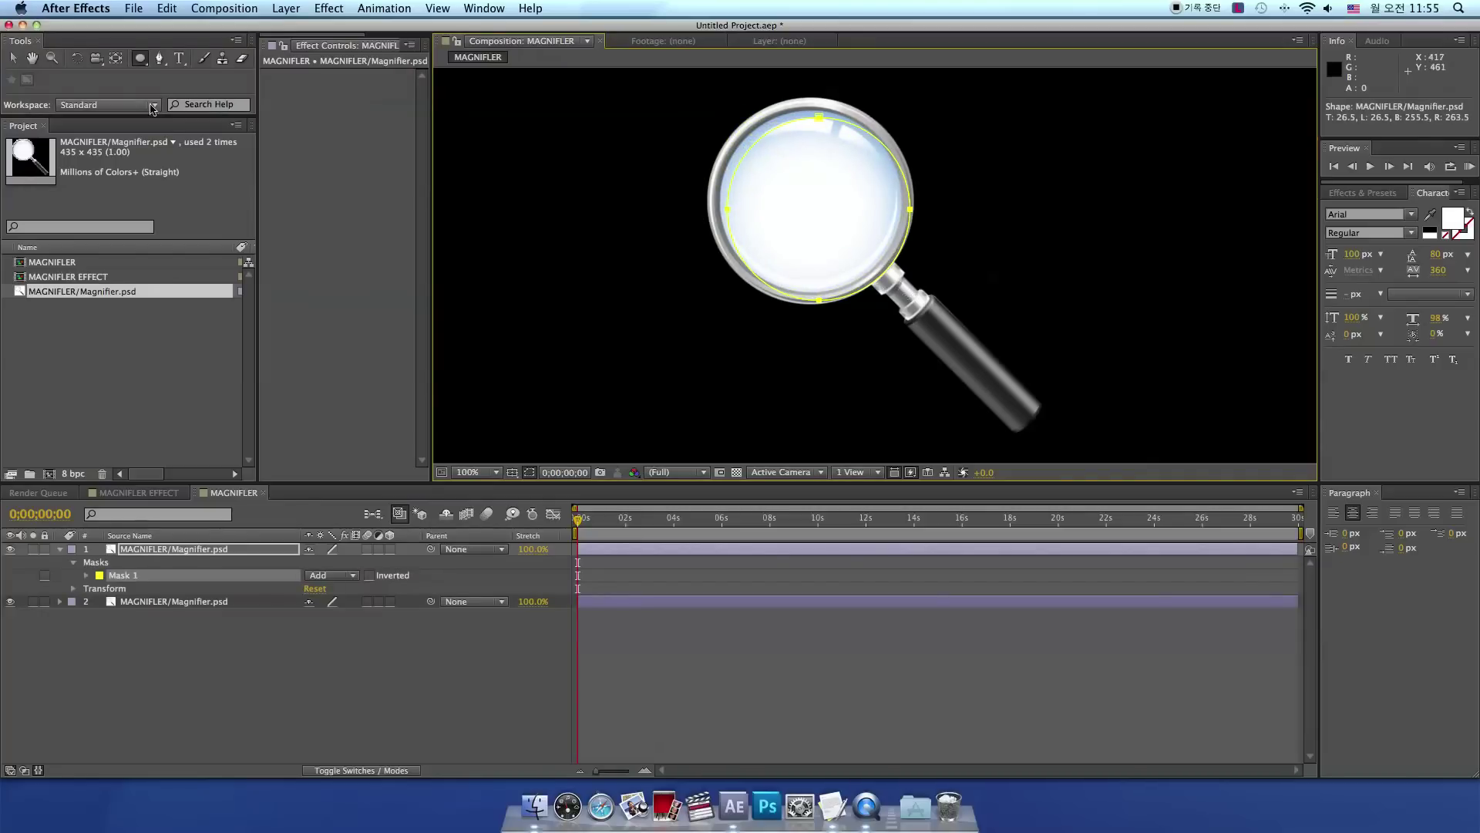
pyautogui.click(13, 58)
pyautogui.moveTo(867, 280); pyautogui.dragTo(865, 276)
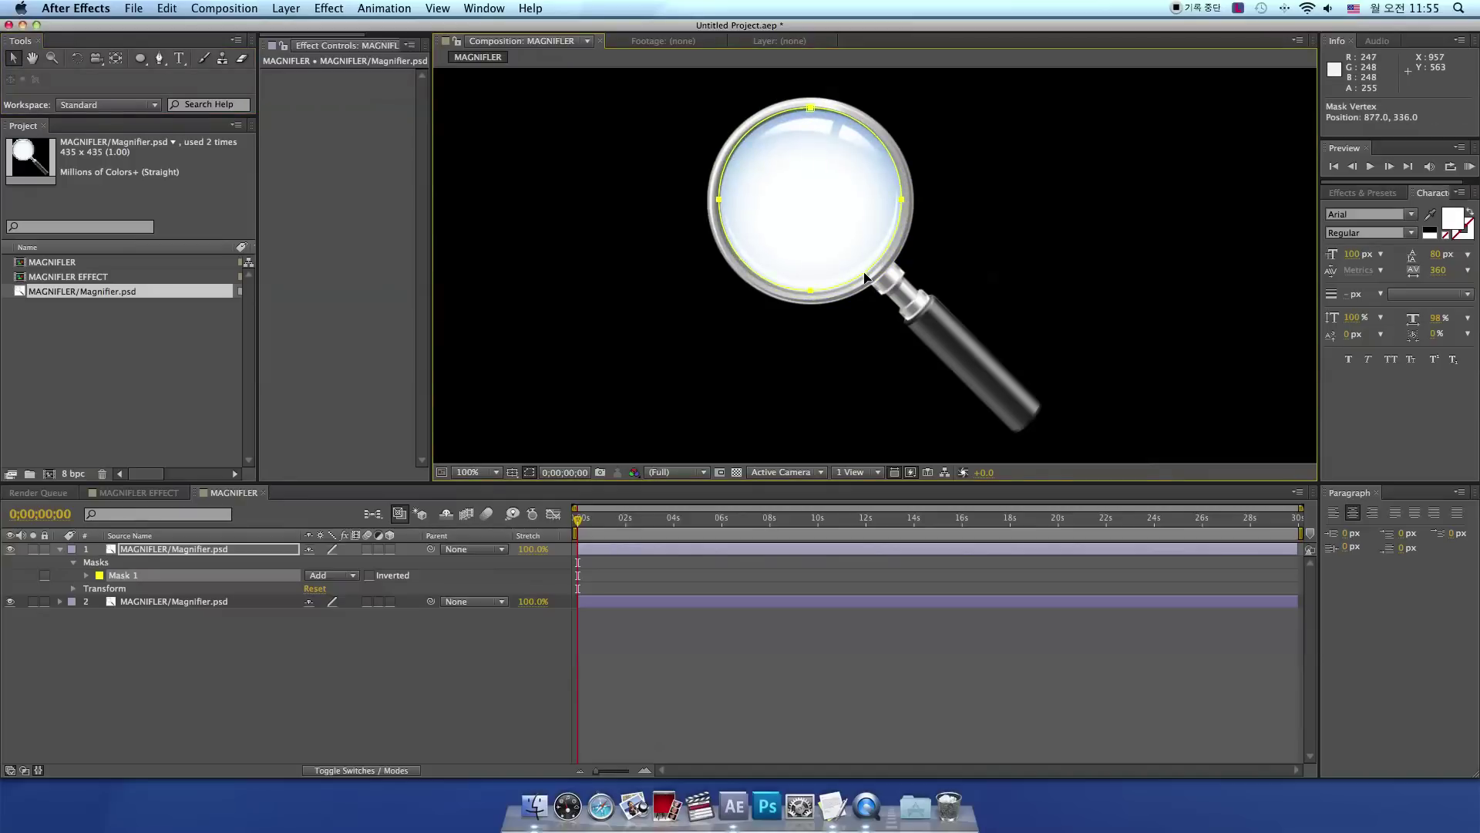
pyautogui.moveTo(864, 276); pyautogui.dragTo(864, 278)
pyautogui.click(761, 674)
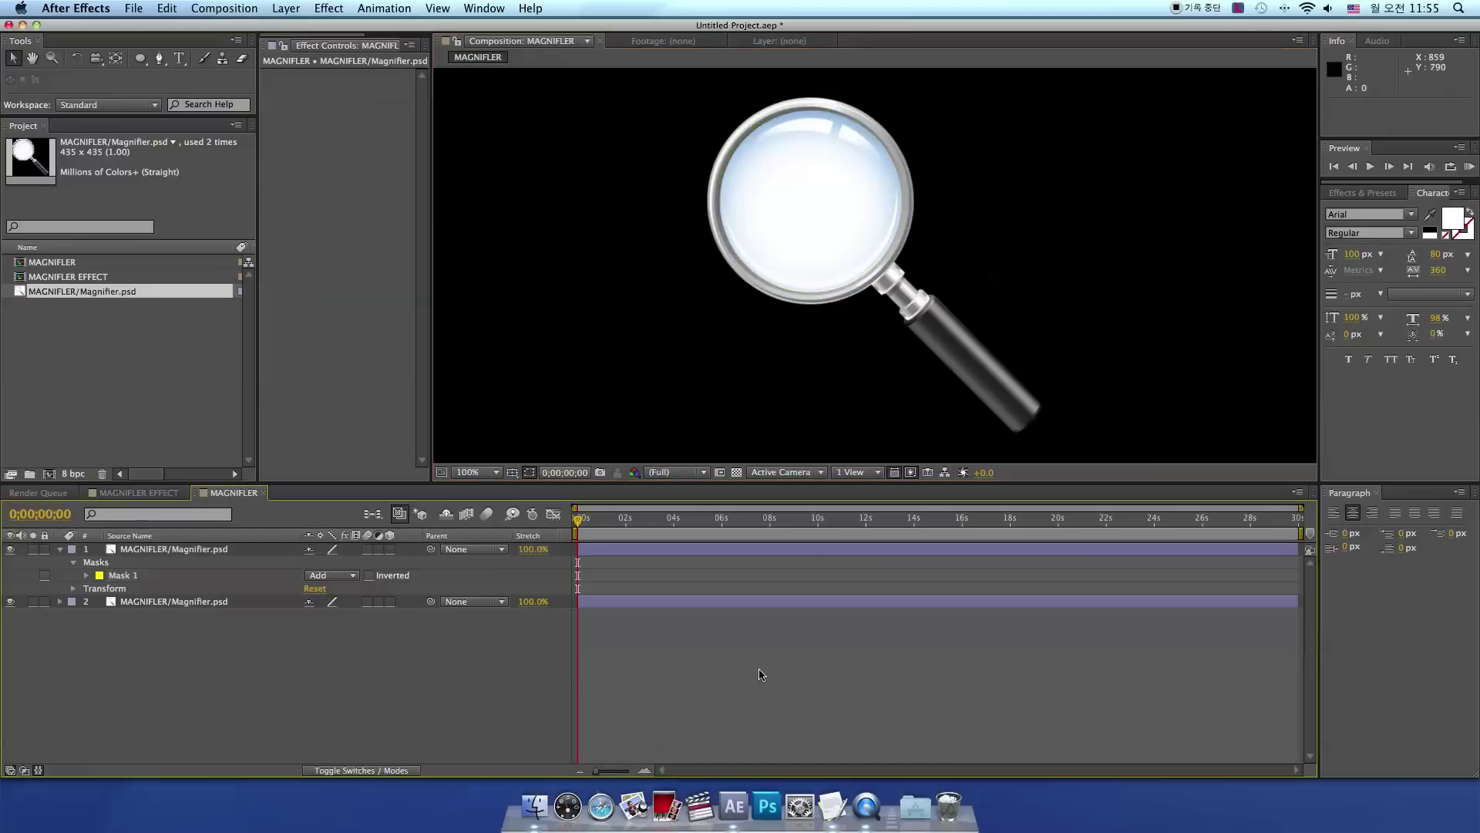
# - Hide the lower magnifier layer and select the top layer's Mask 1 for copying
pyautogui.click(10, 603)
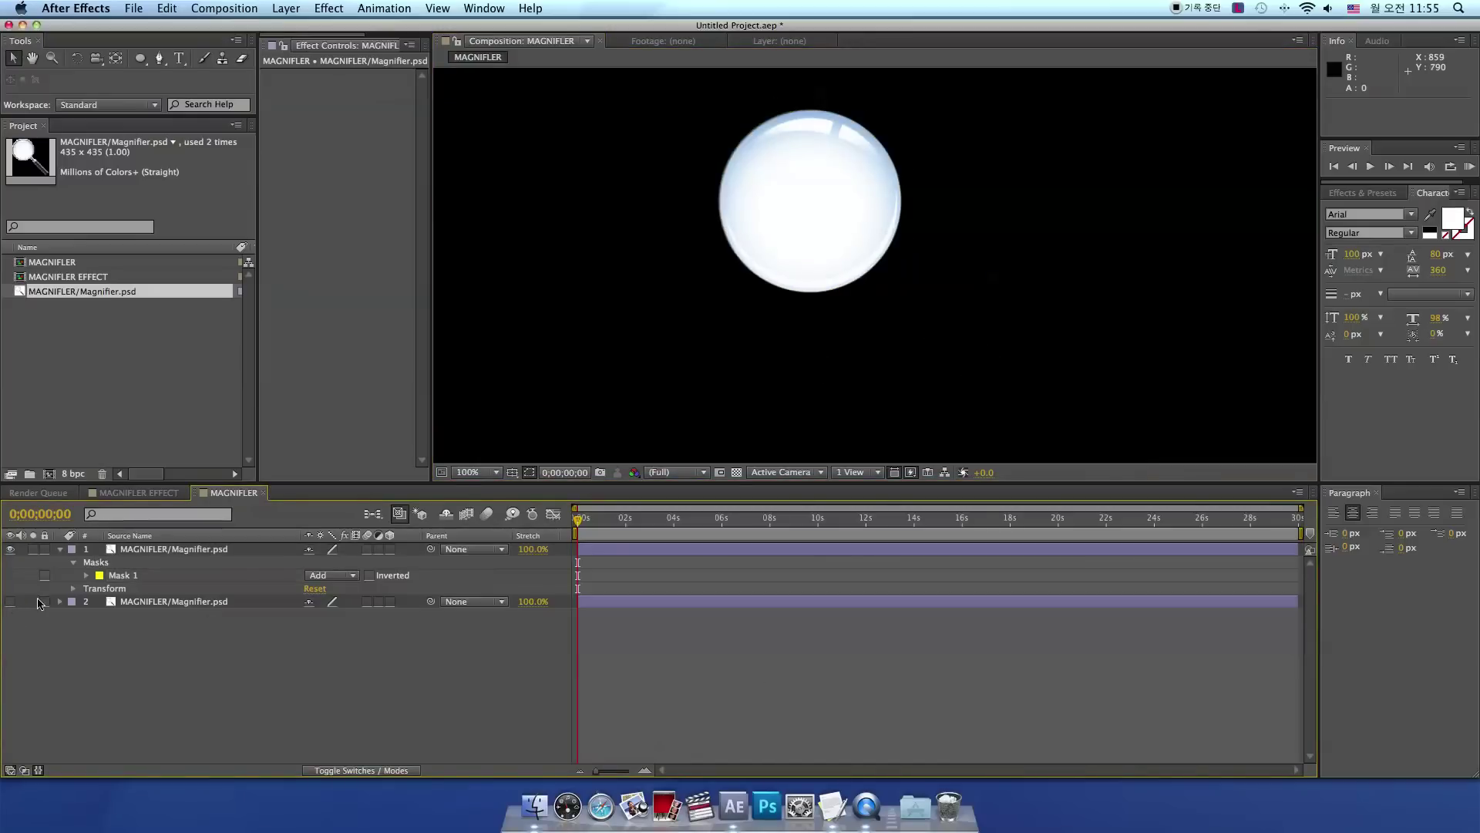
pyautogui.click(158, 552)
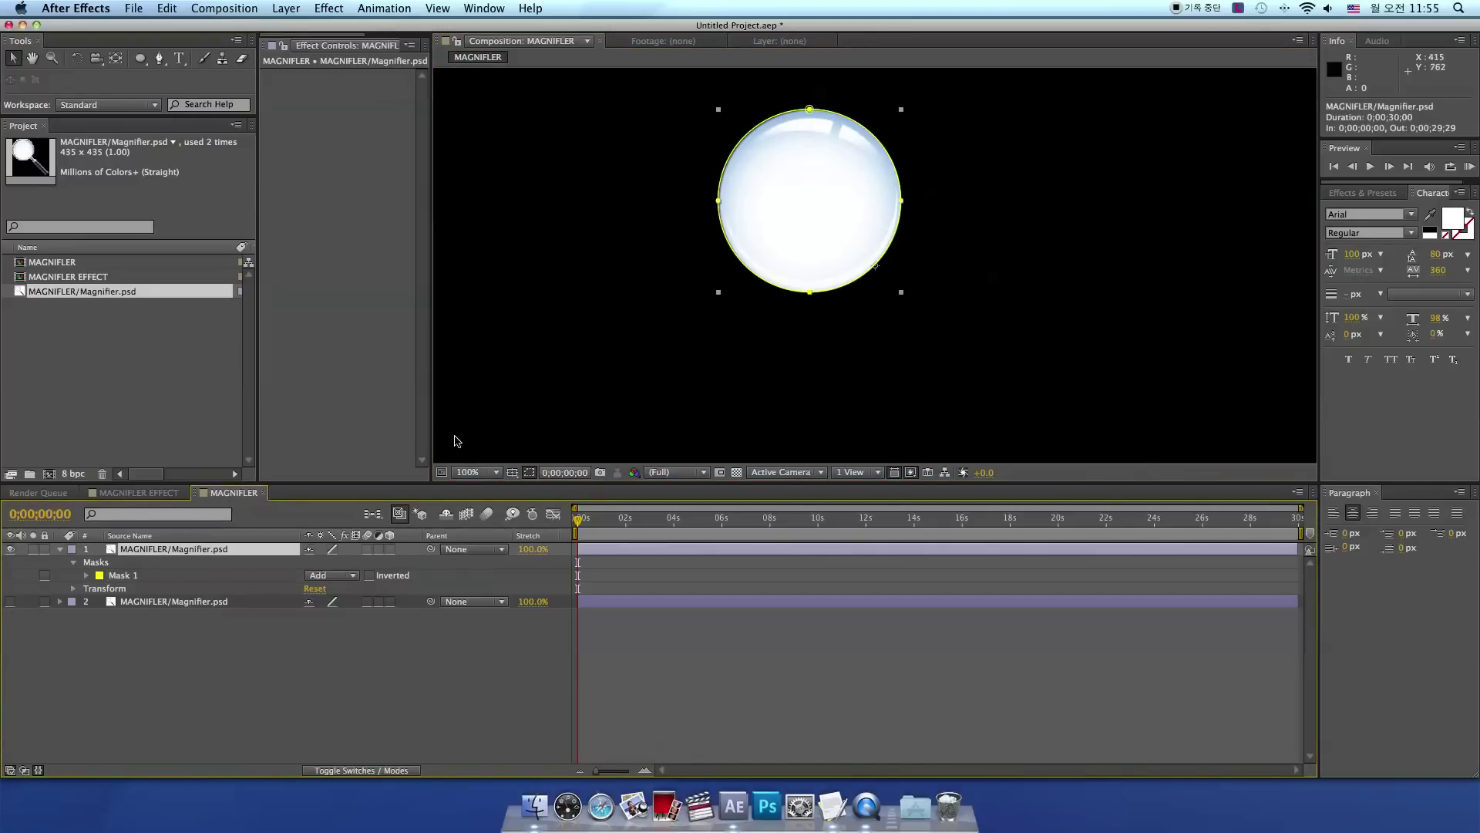
pyautogui.click(198, 691)
pyautogui.click(120, 577)
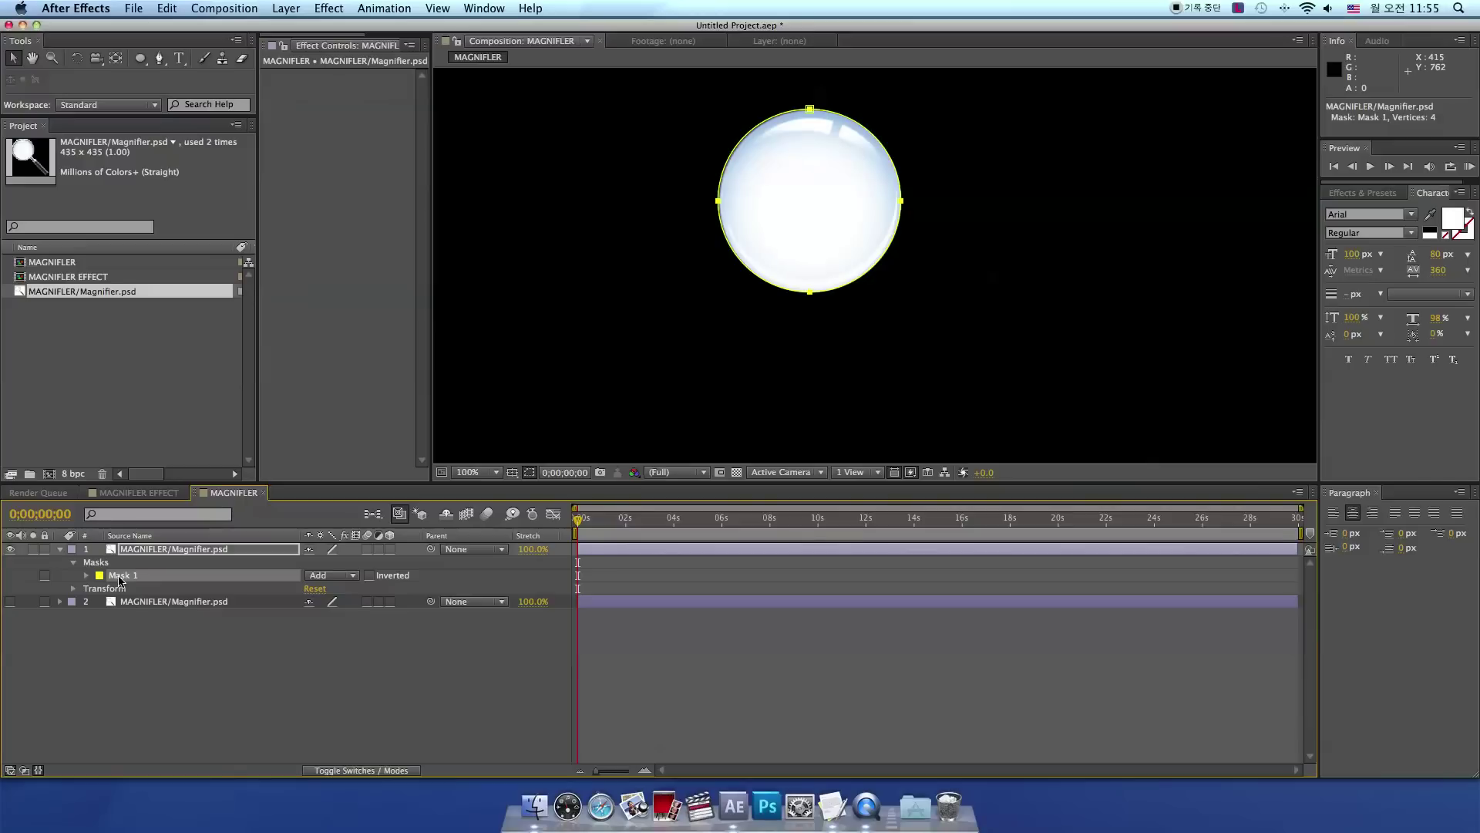
pyautogui.click(164, 9)
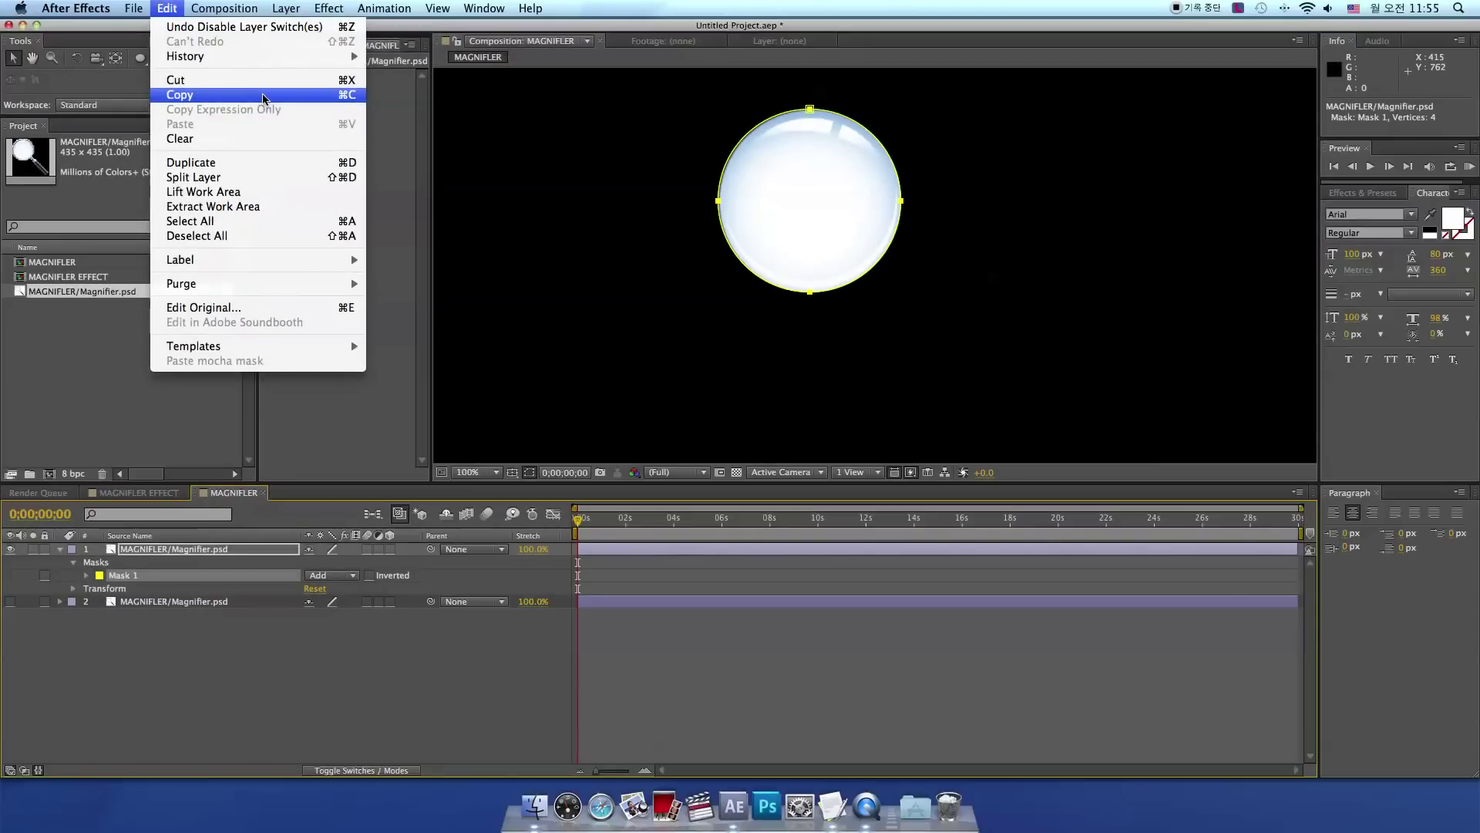
# - Copy Mask 1 and paste it onto the lower magnifier layer, with the top layer hidden
pyautogui.click(262, 95)
pyautogui.click(166, 658)
pyautogui.click(155, 605)
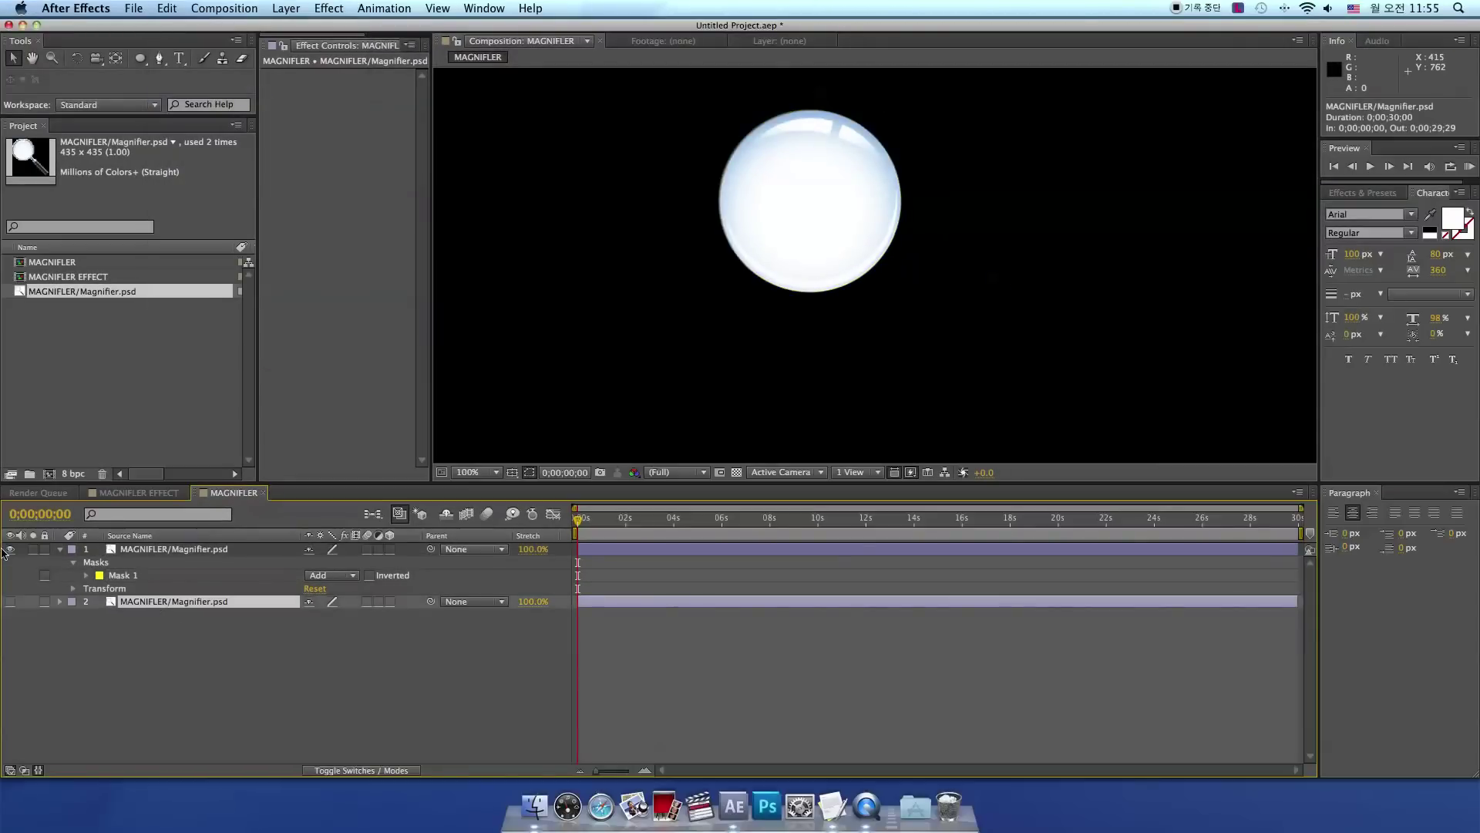
pyautogui.click(11, 549)
pyautogui.click(10, 601)
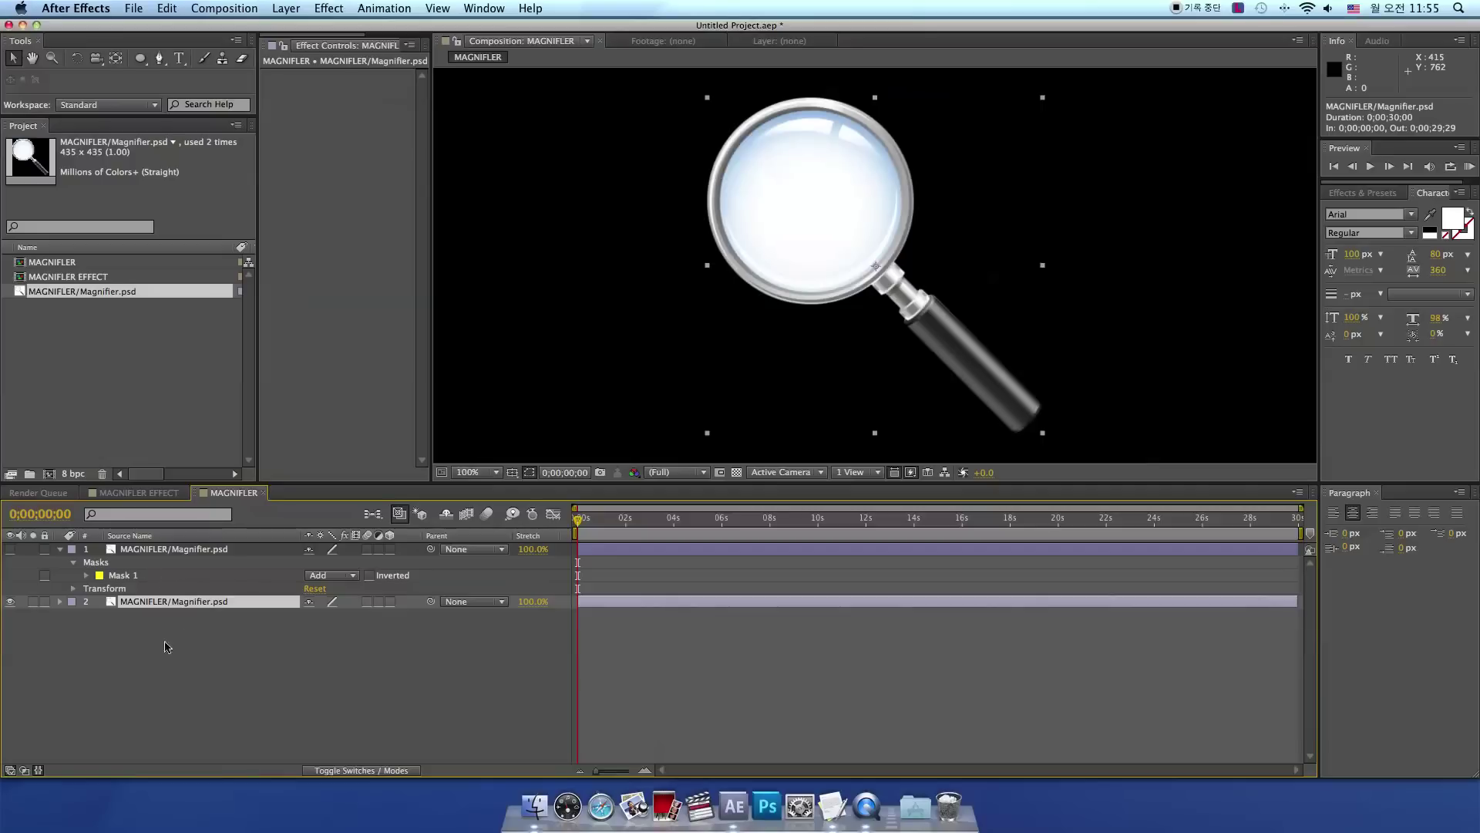
pyautogui.click(166, 8)
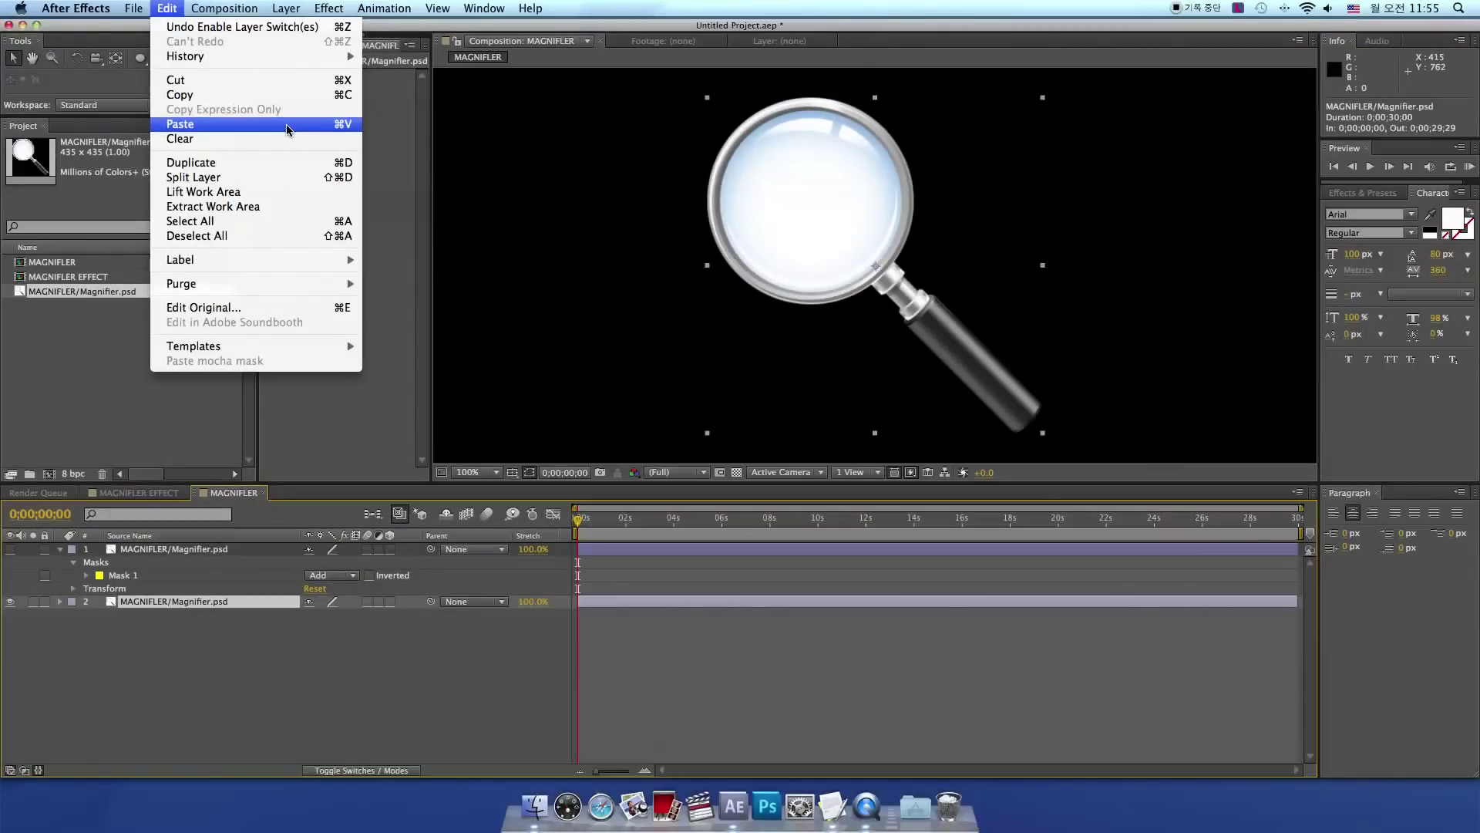
pyautogui.click(286, 129)
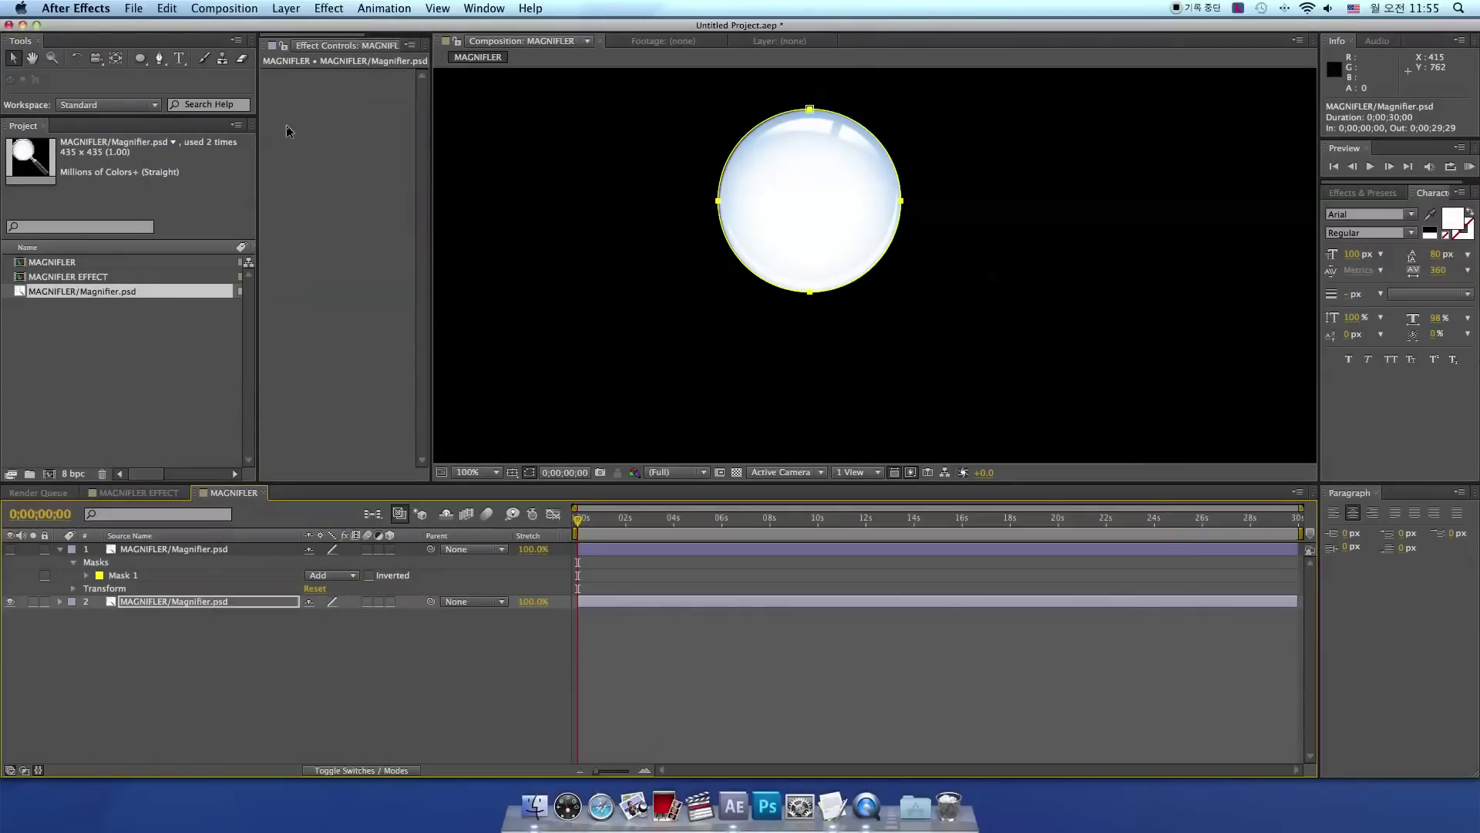
# - Tick Inverted on the lower layer's mask and turn the top lens layer back on
pyautogui.click(505, 643)
pyautogui.click(182, 607)
pyautogui.click(60, 602)
pyautogui.click(73, 615)
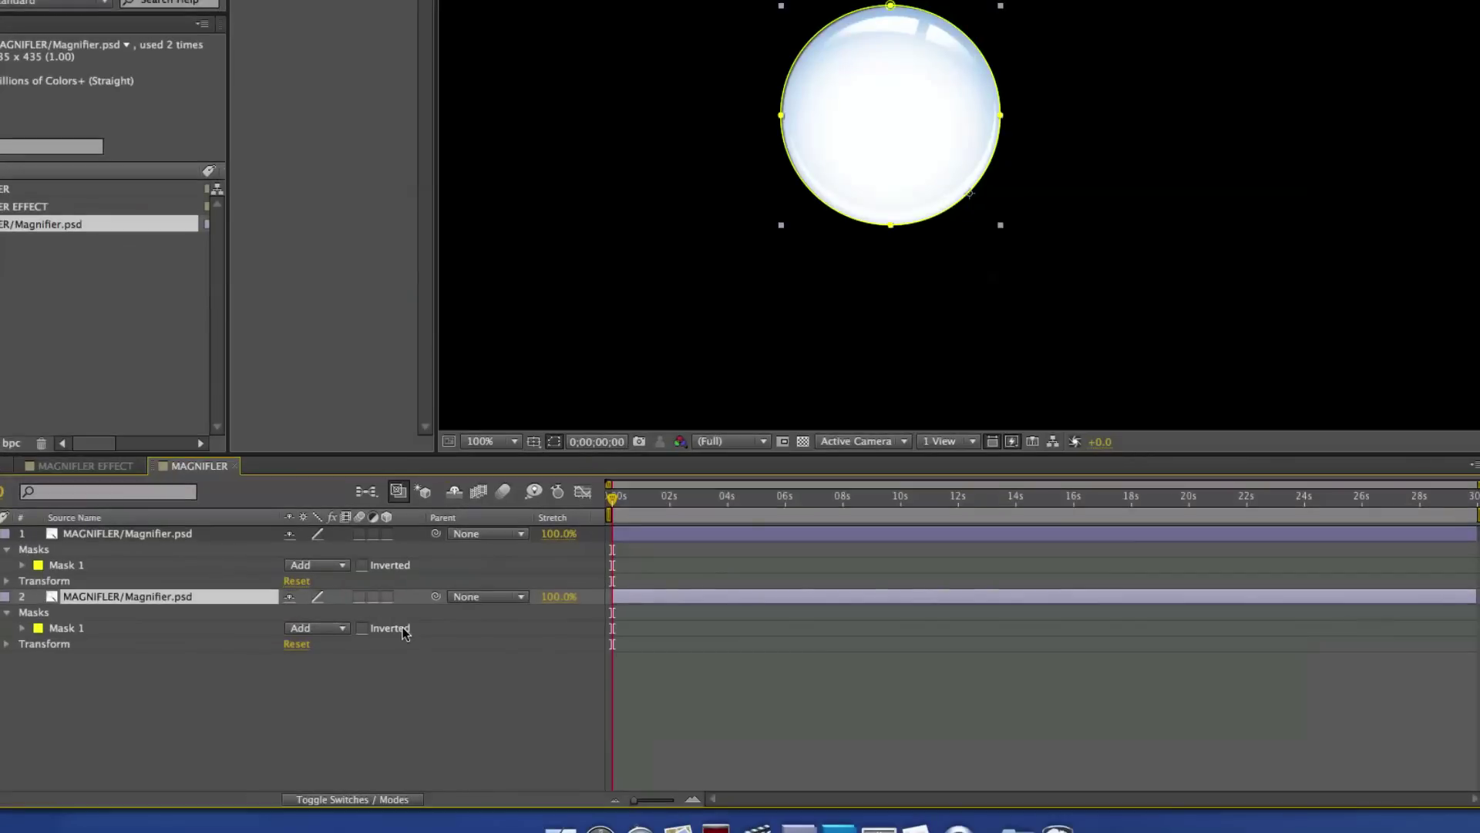
pyautogui.click(363, 628)
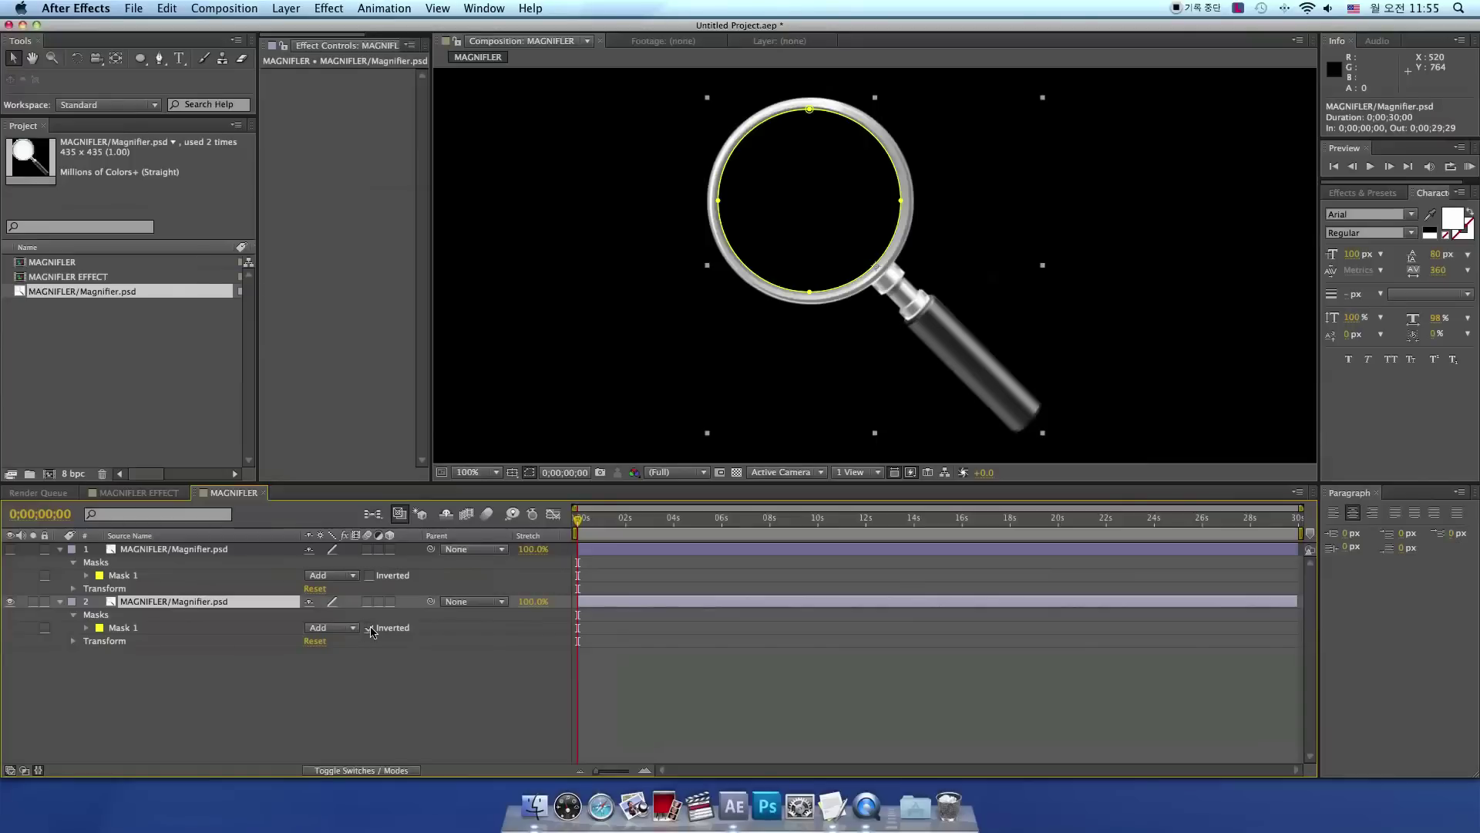
pyautogui.click(359, 697)
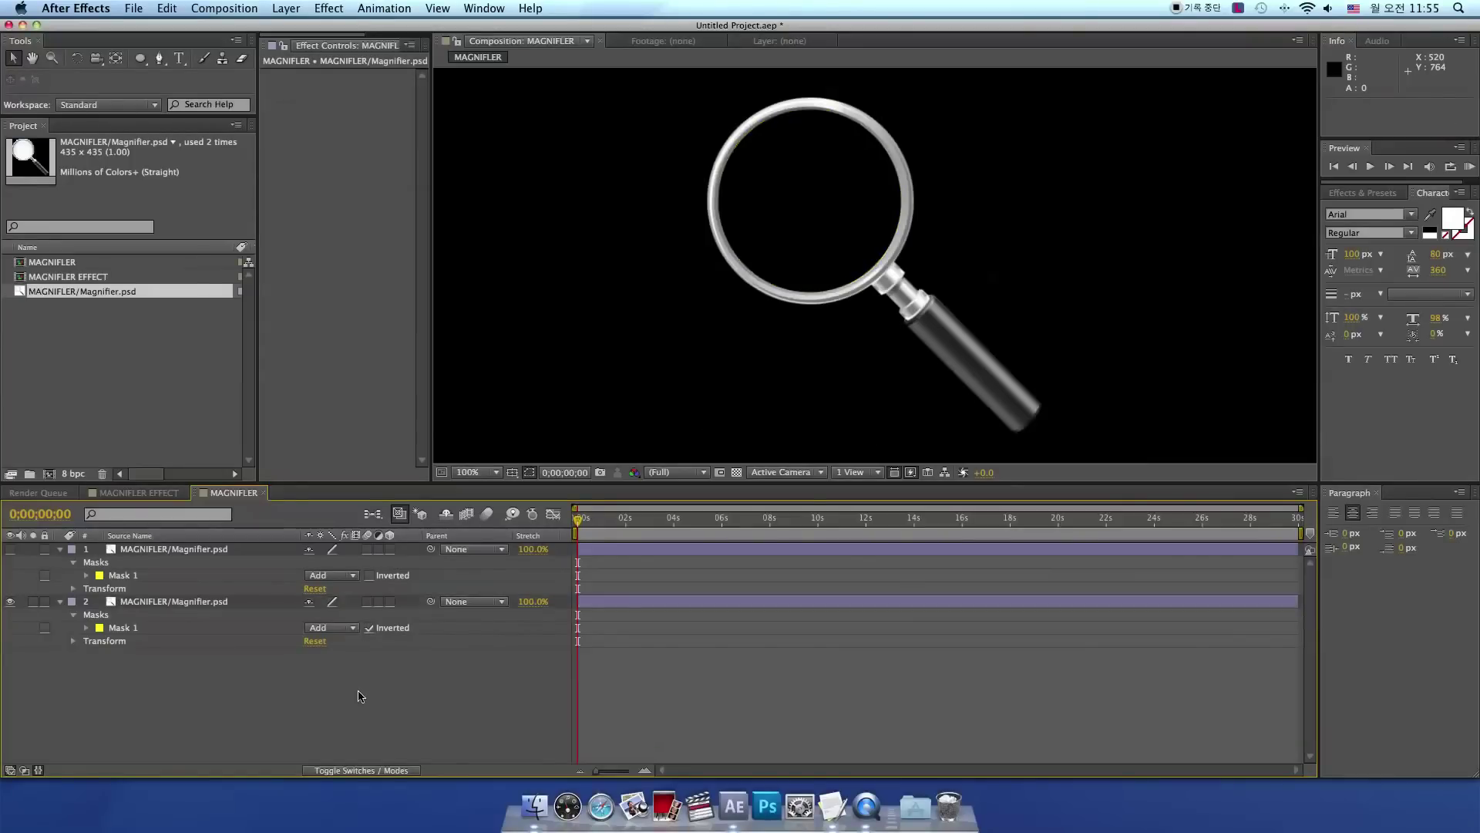
pyautogui.click(10, 551)
pyautogui.click(10, 550)
pyautogui.click(10, 550)
# - Set the top lens layer's Opacity to 50%, then switch to the MAGNIFLER EFFECT comp
pyautogui.click(73, 562)
pyautogui.click(73, 575)
pyautogui.click(129, 641)
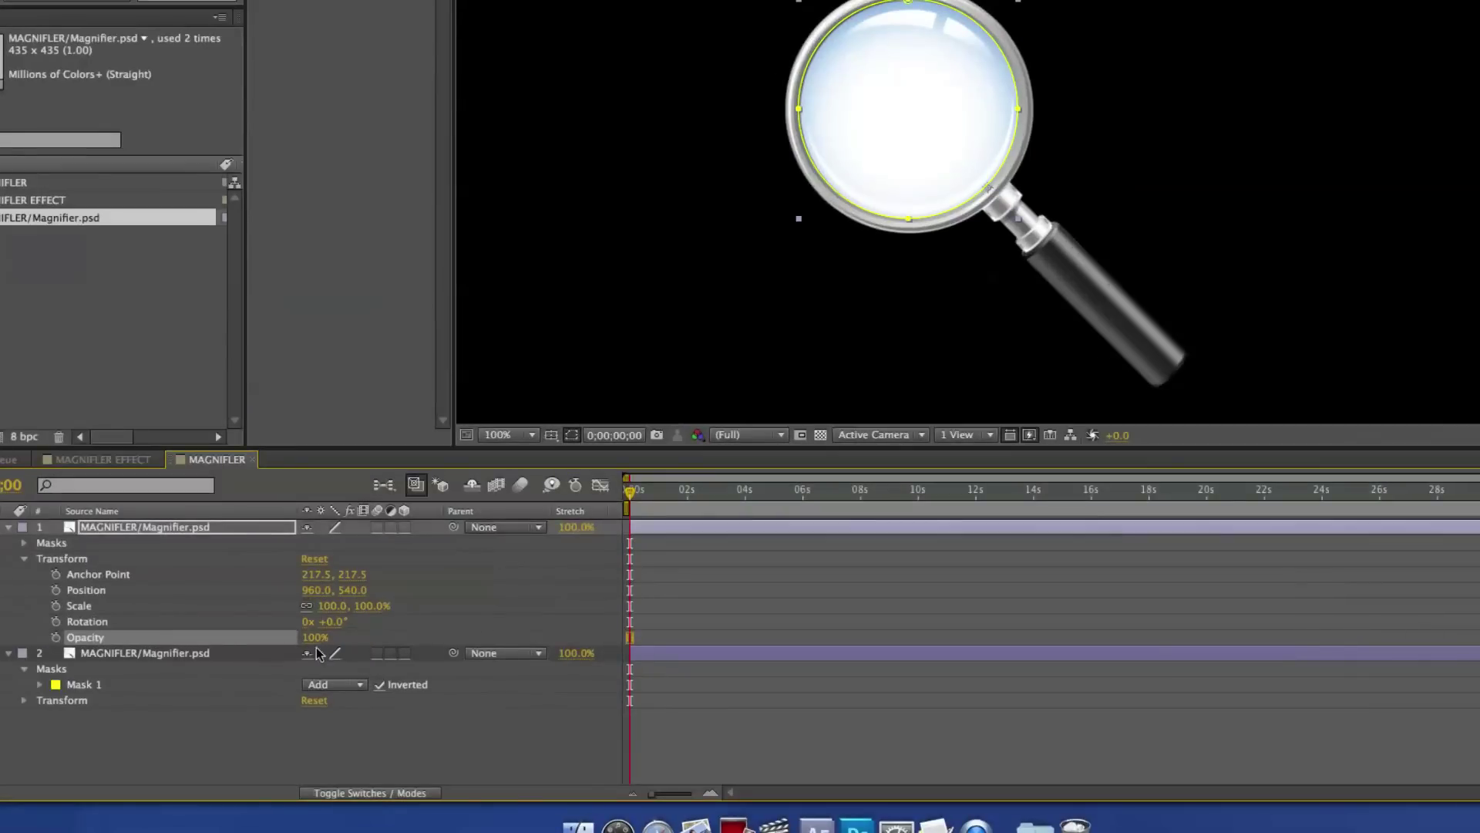
pyautogui.click(311, 639)
pyautogui.press('Return')
pyautogui.click(337, 727)
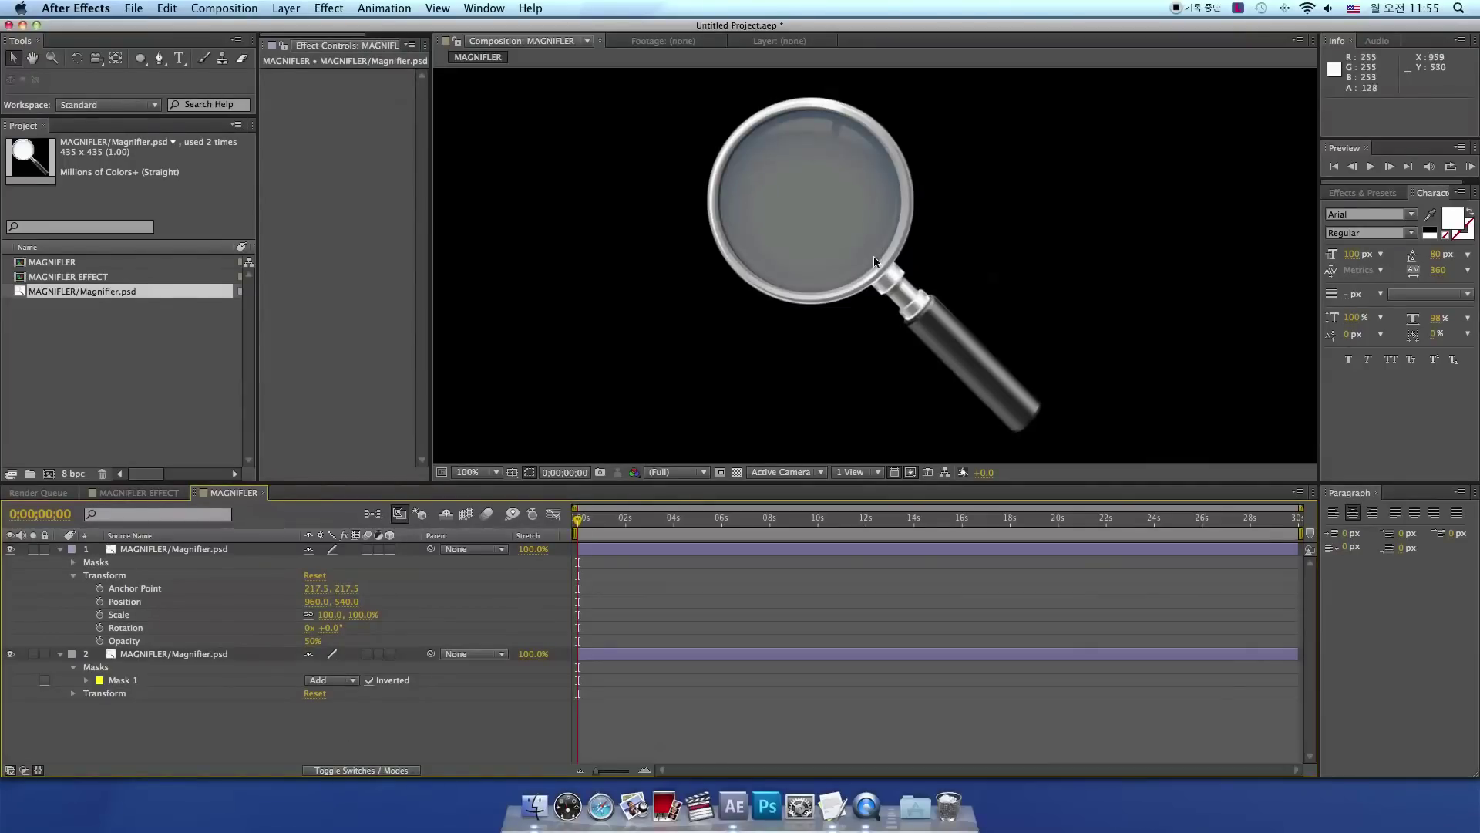
pyautogui.click(139, 492)
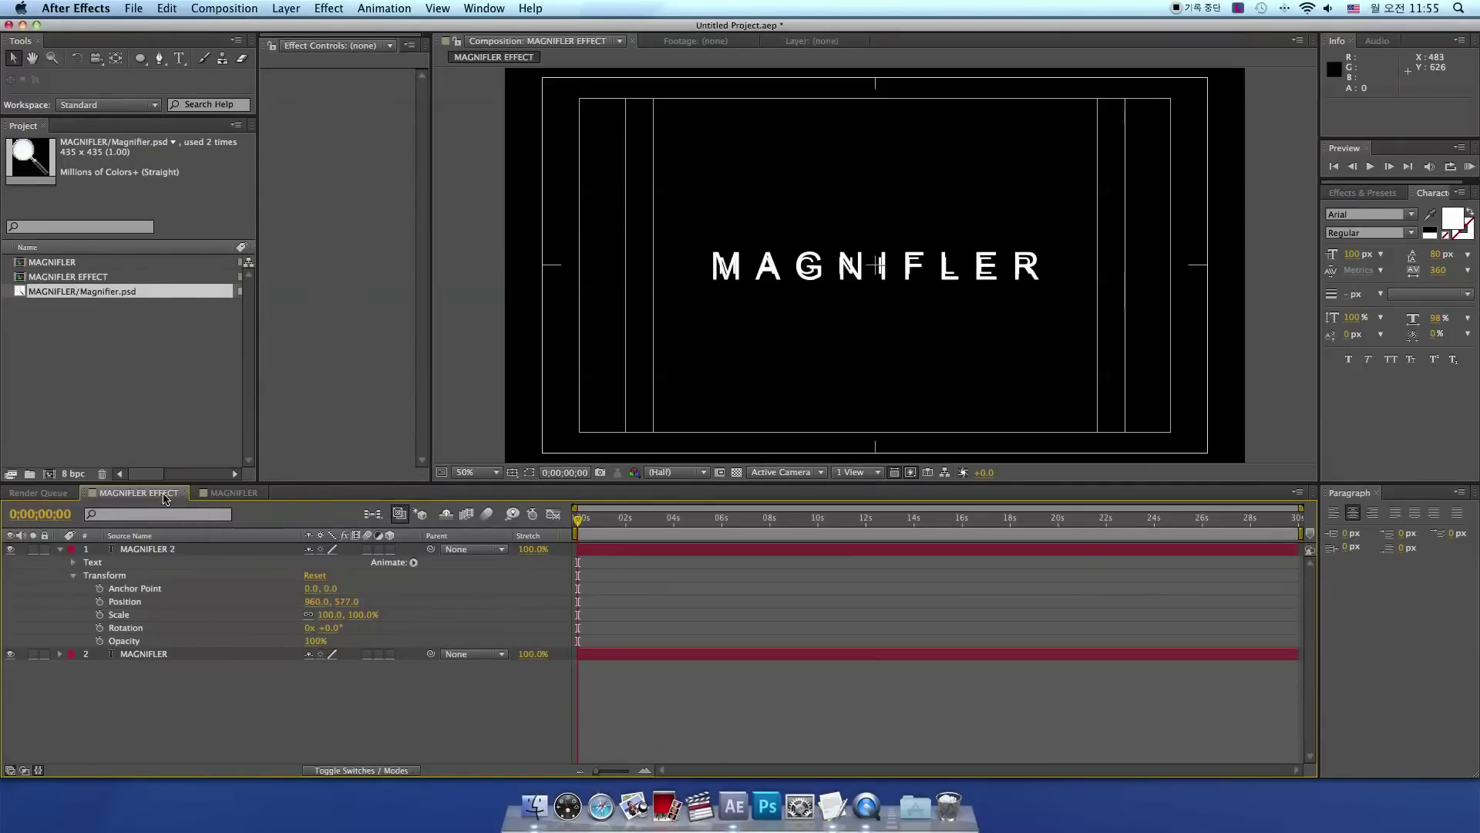
# - Add the MAGNIFLER comp as a layer in the MAGNIFLER EFFECT comp
pyautogui.click(128, 366)
pyautogui.click(69, 263)
pyautogui.moveTo(68, 265); pyautogui.dragTo(166, 550)
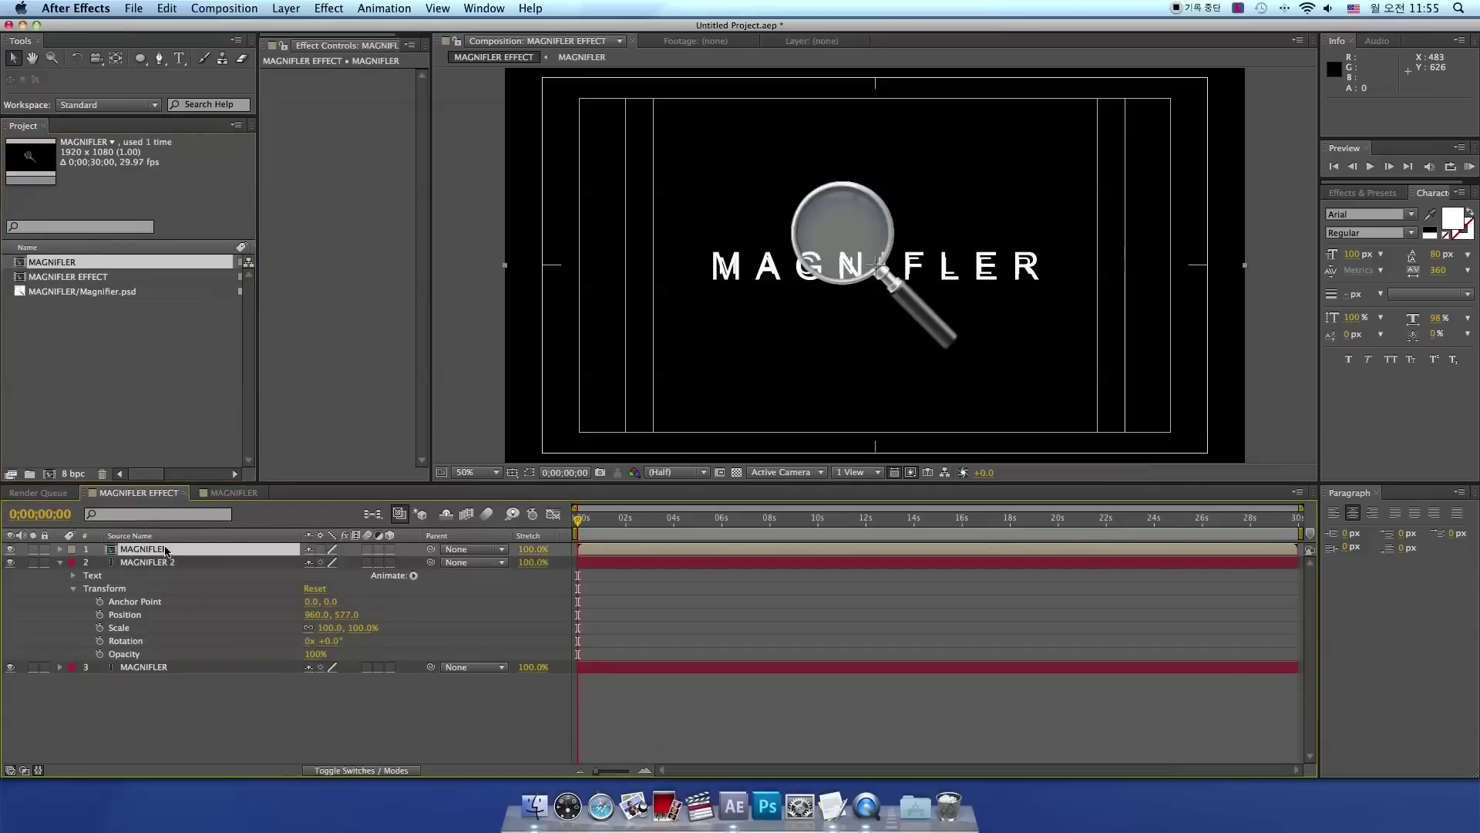
# - Move the magnifier left of the title to Position 454.0, 624.0 and expose Position
pyautogui.moveTo(843, 238)
pyautogui.mouseDown()
pyautogui.moveTo(648, 284)
pyautogui.moveTo(668, 267)
pyautogui.moveTo(647, 267)
pyautogui.mouseUp()
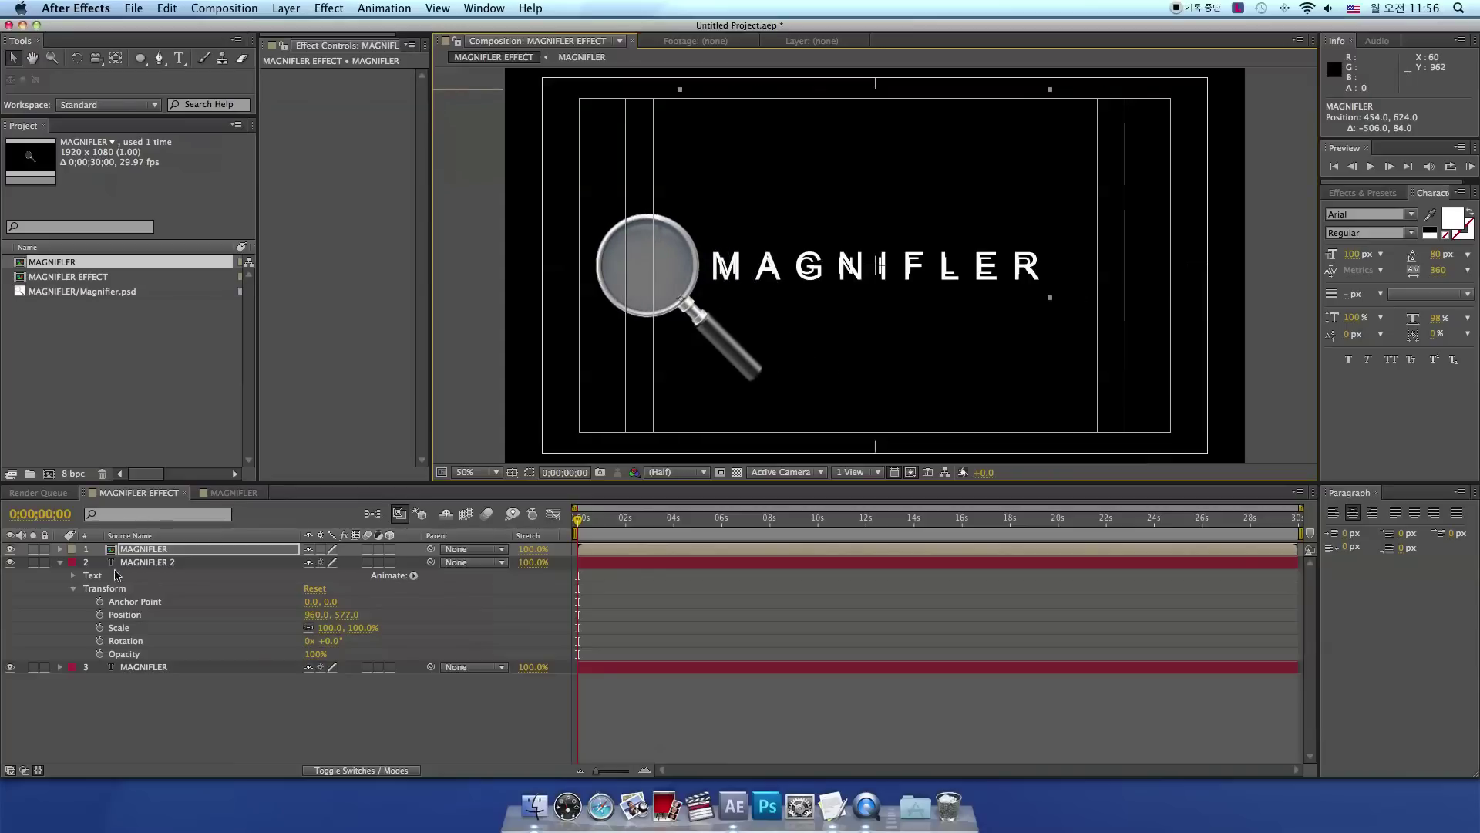
pyautogui.click(60, 550)
pyautogui.click(74, 563)
pyautogui.click(120, 590)
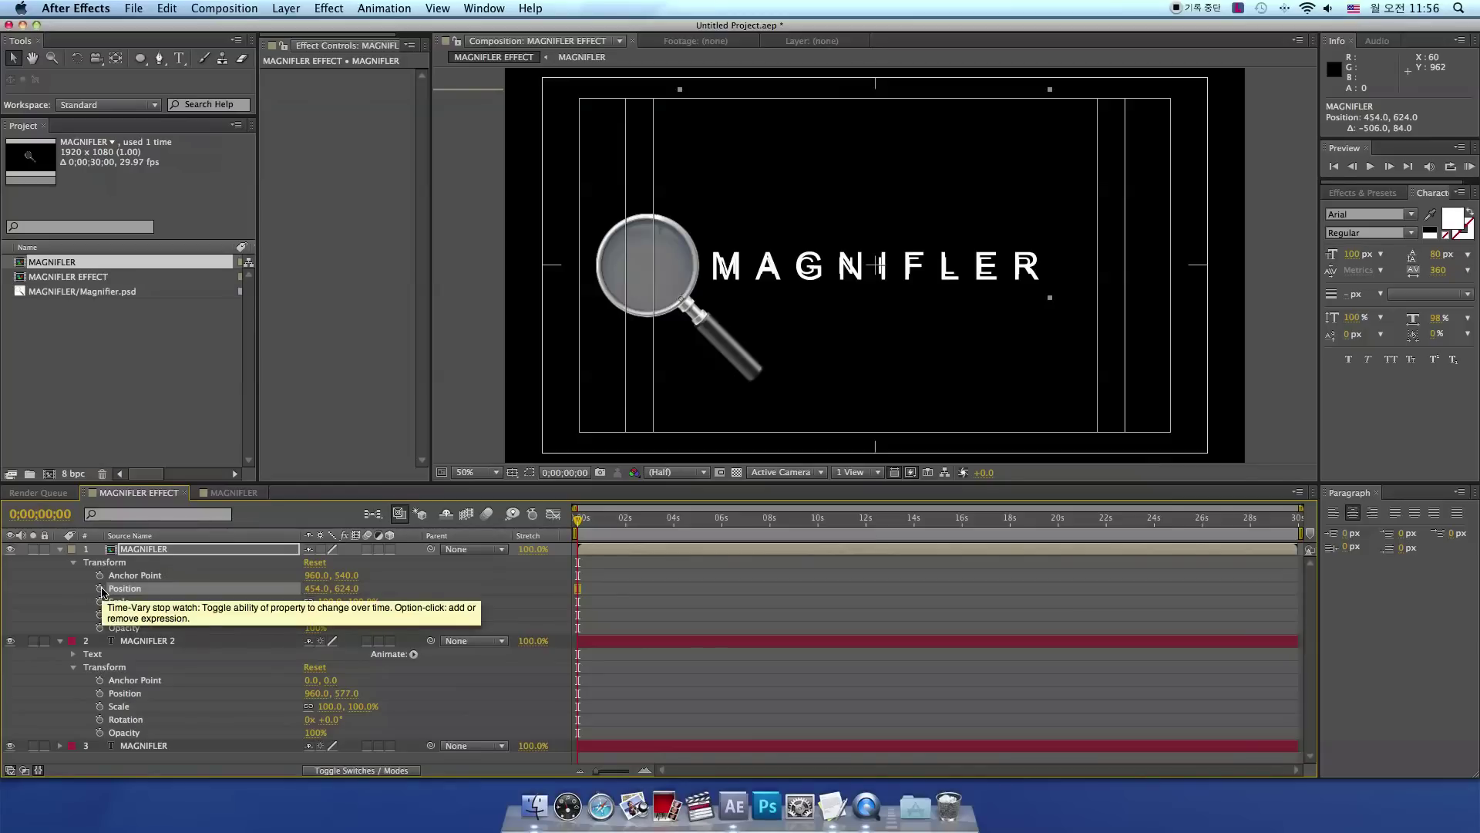
# - Keyframe the magnifier's Position from 0 s, to X 1433 at 2 s, then X 659 at 3;15
pyautogui.click(101, 589)
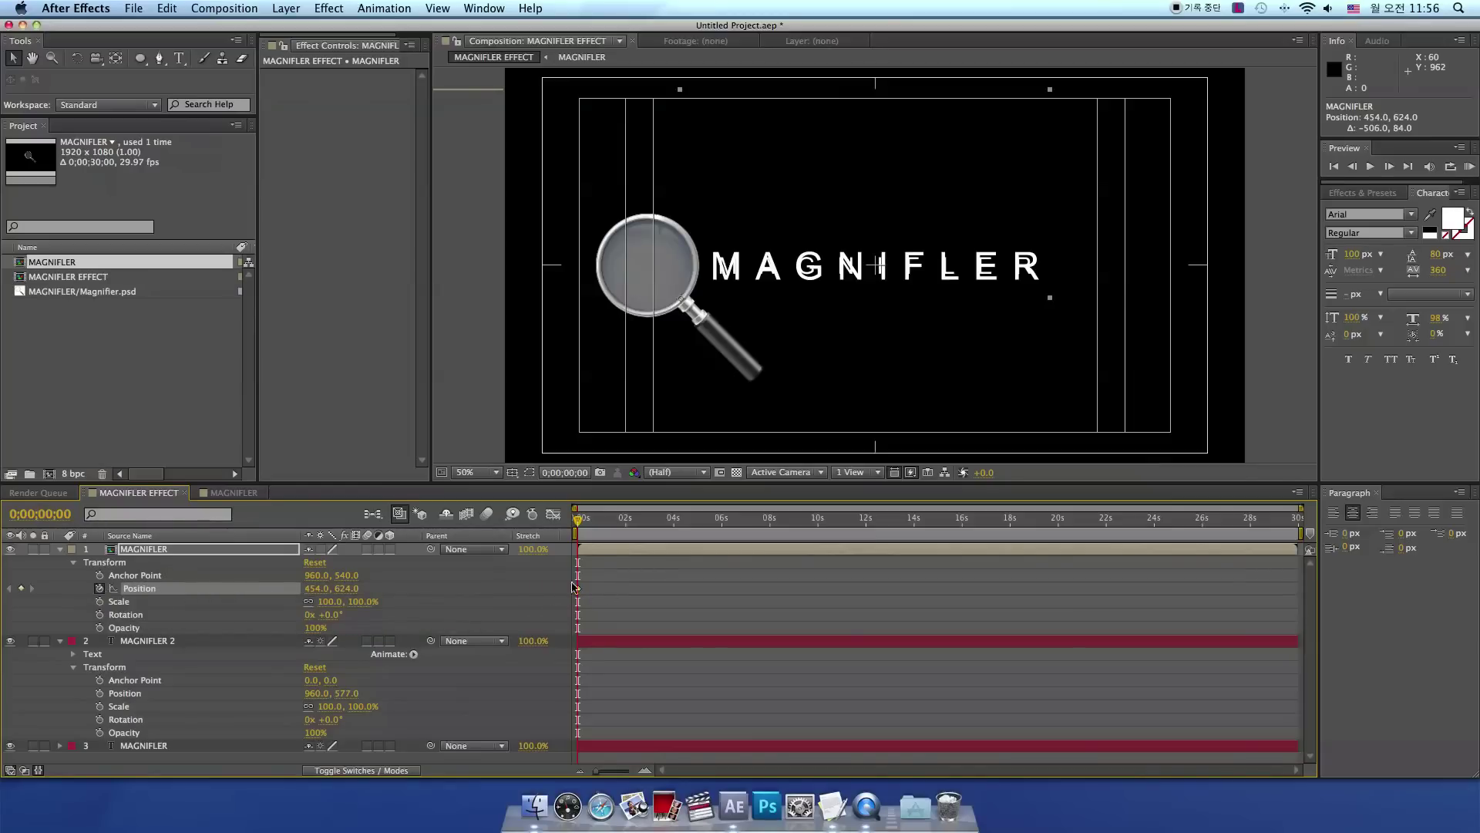
pyautogui.click(627, 528)
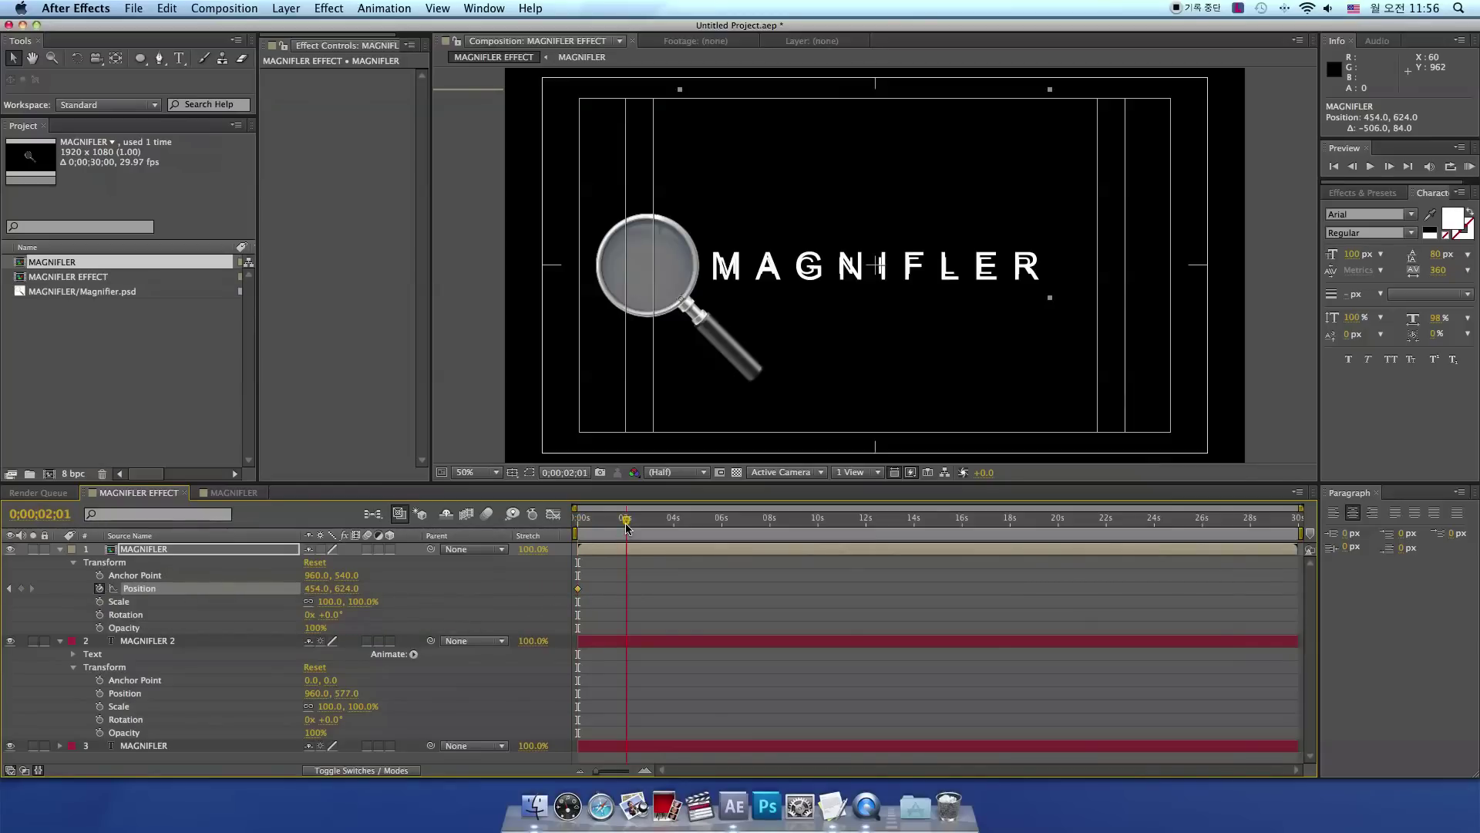
pyautogui.moveTo(315, 590); pyautogui.dragTo(1073, 592)
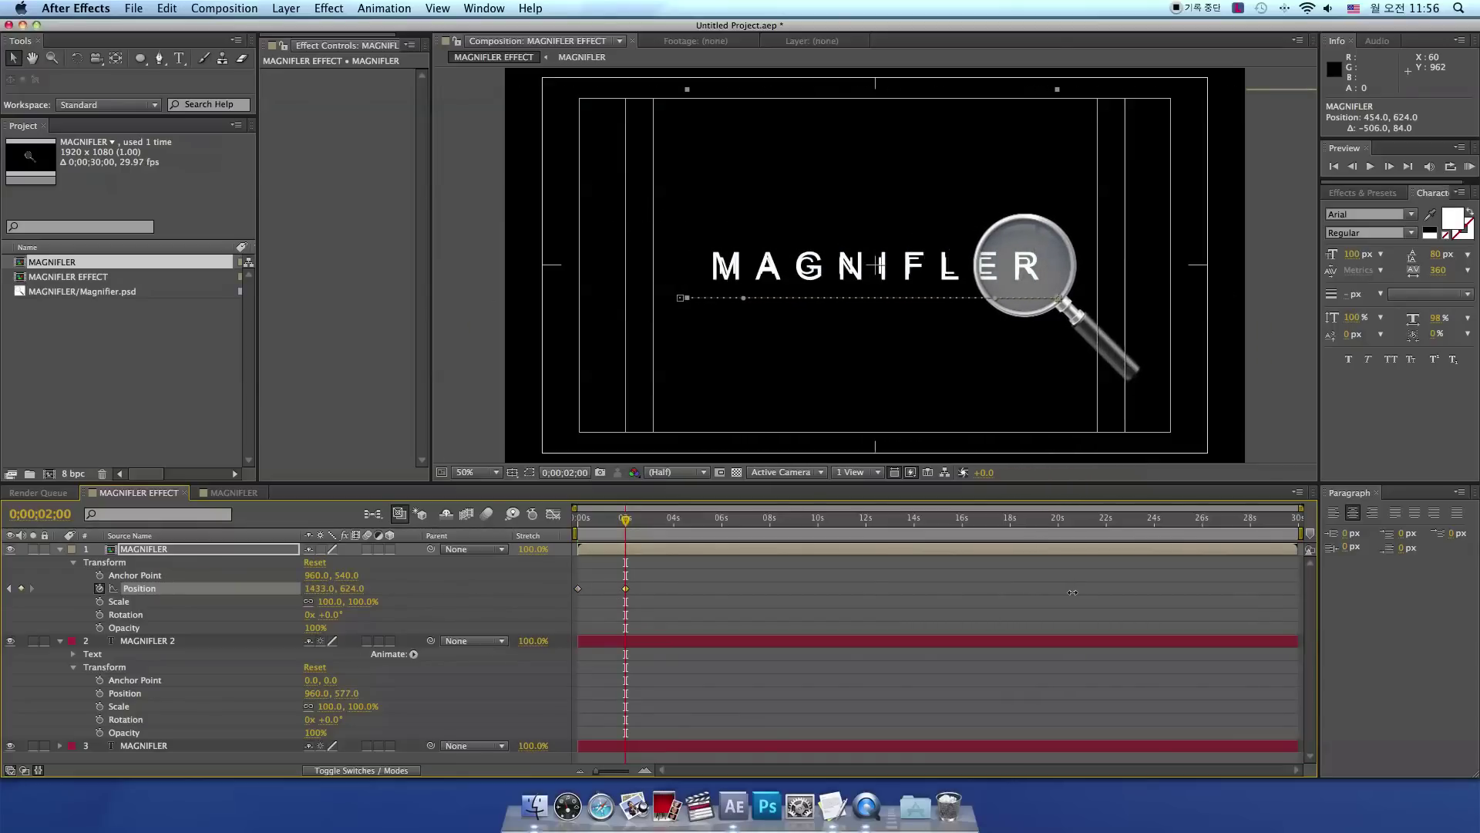
pyautogui.moveTo(655, 525); pyautogui.dragTo(662, 525)
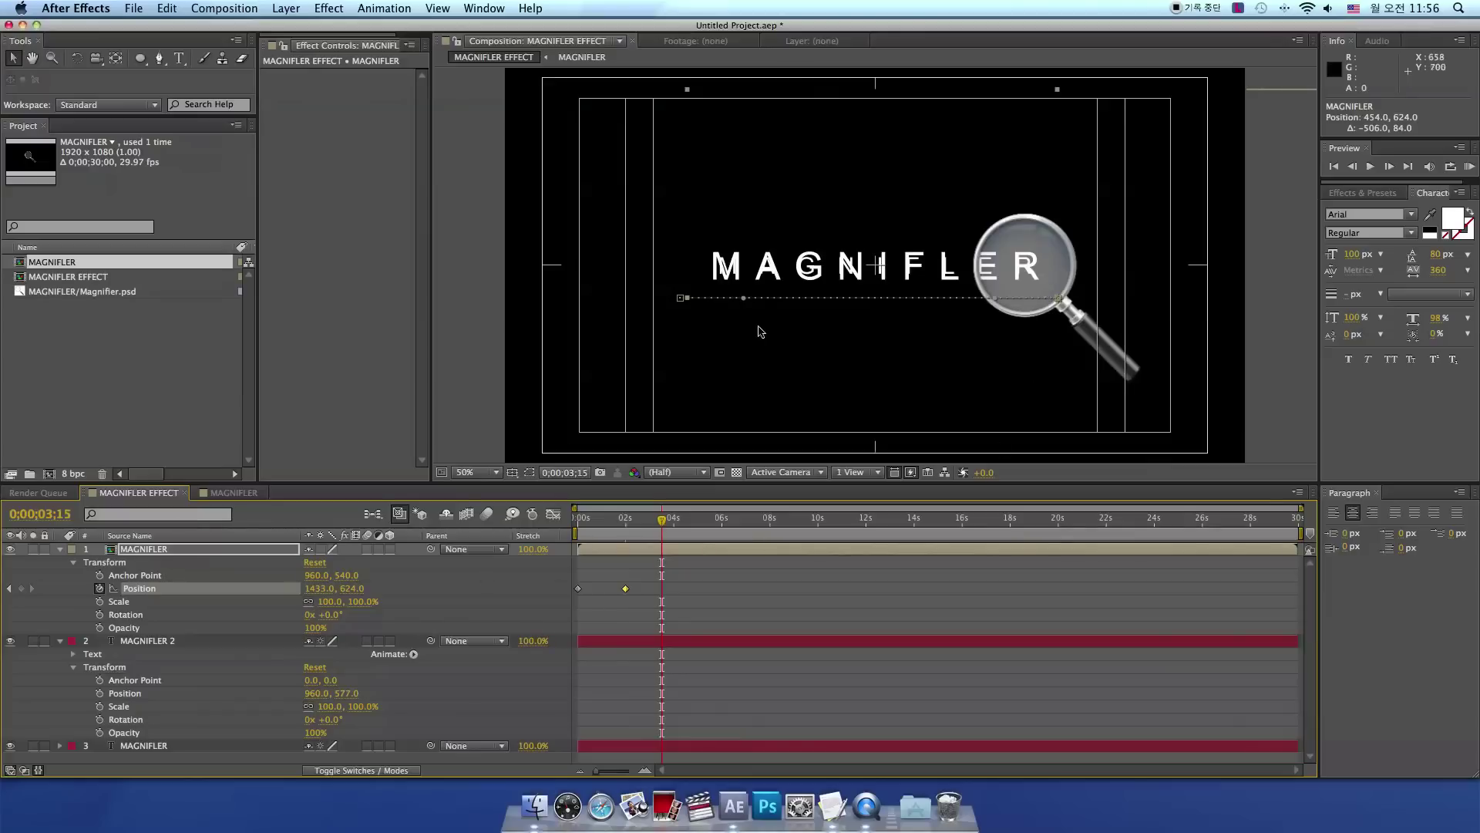
pyautogui.moveTo(320, 588); pyautogui.dragTo(4, 592)
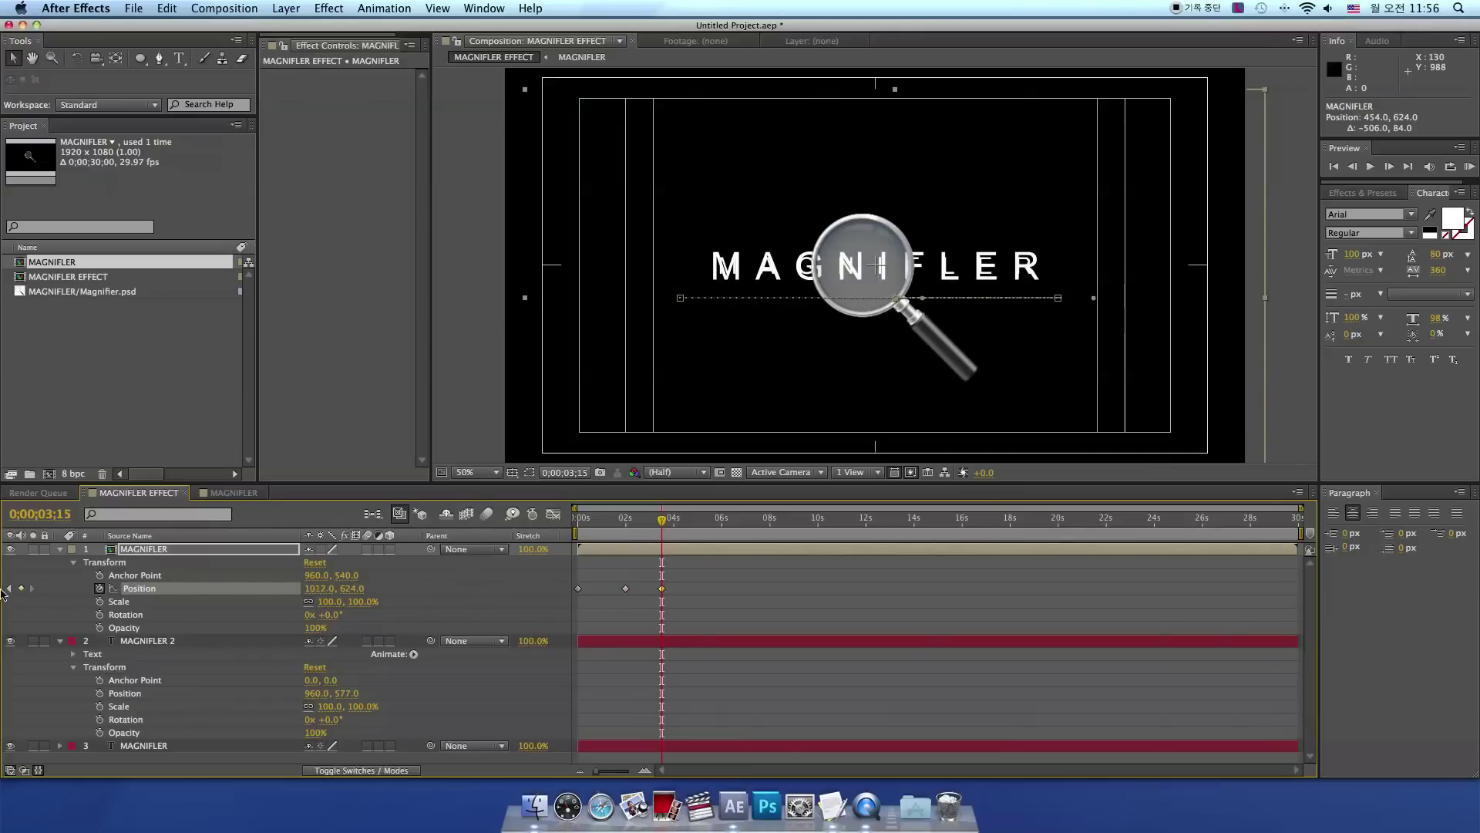
pyautogui.moveTo(327, 596); pyautogui.dragTo(57, 589)
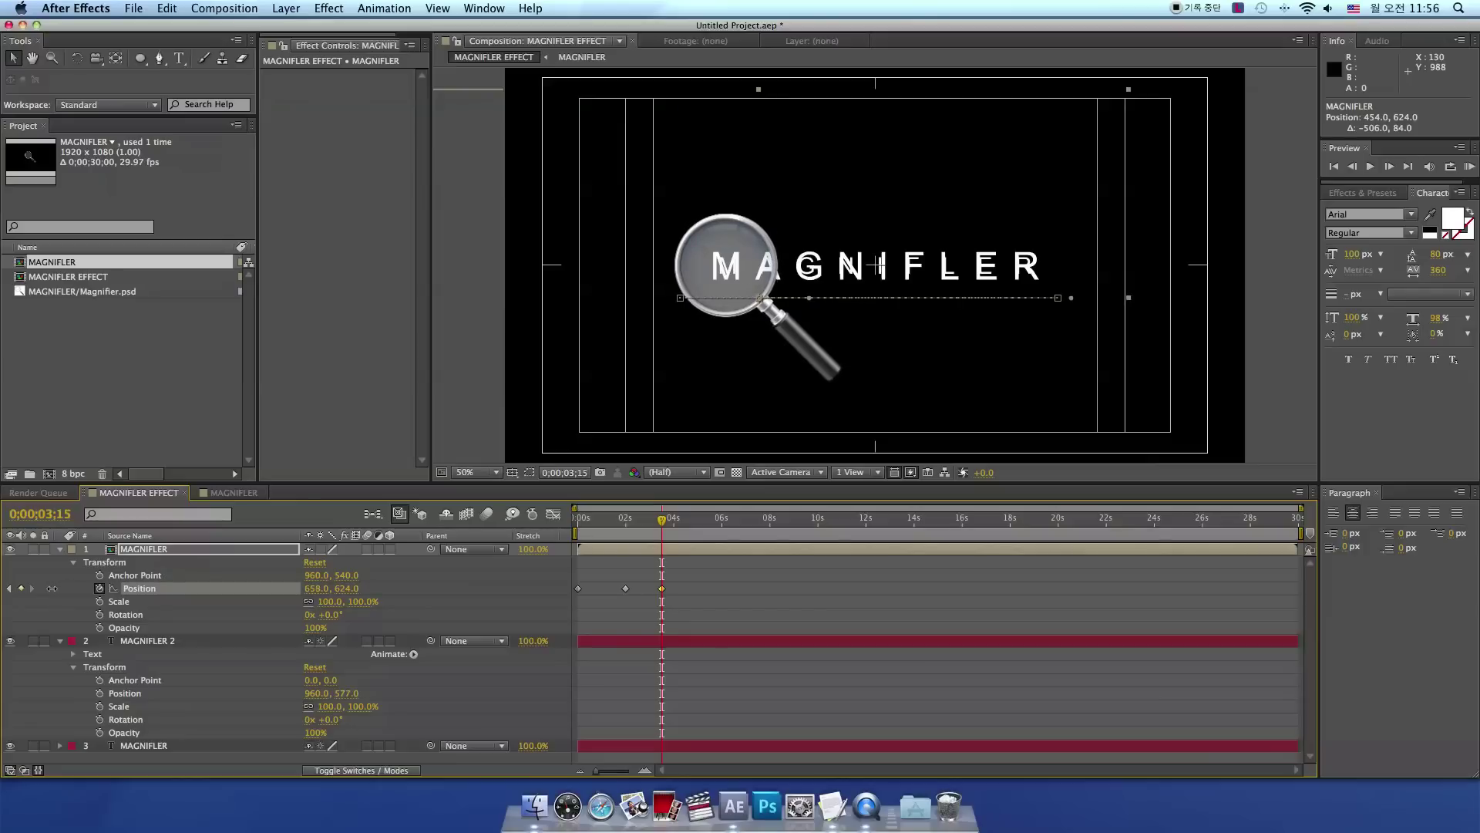
pyautogui.click(613, 522)
pyautogui.moveTo(614, 522); pyautogui.dragTo(577, 522)
pyautogui.click(529, 472)
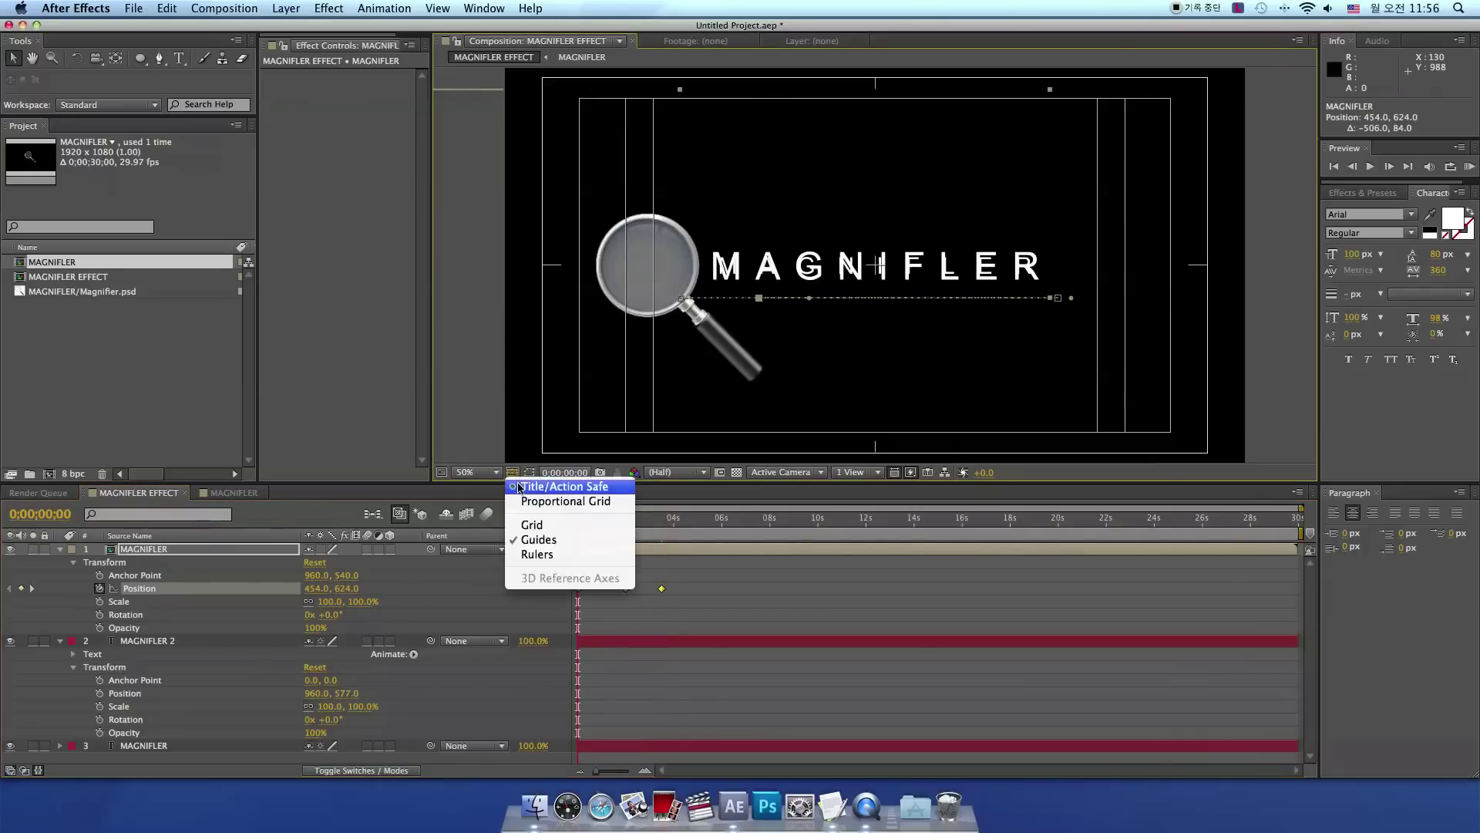
# - Turn off the title/action safe guides and preview the magnifier slide
pyautogui.click(547, 480)
pyautogui.press('space')
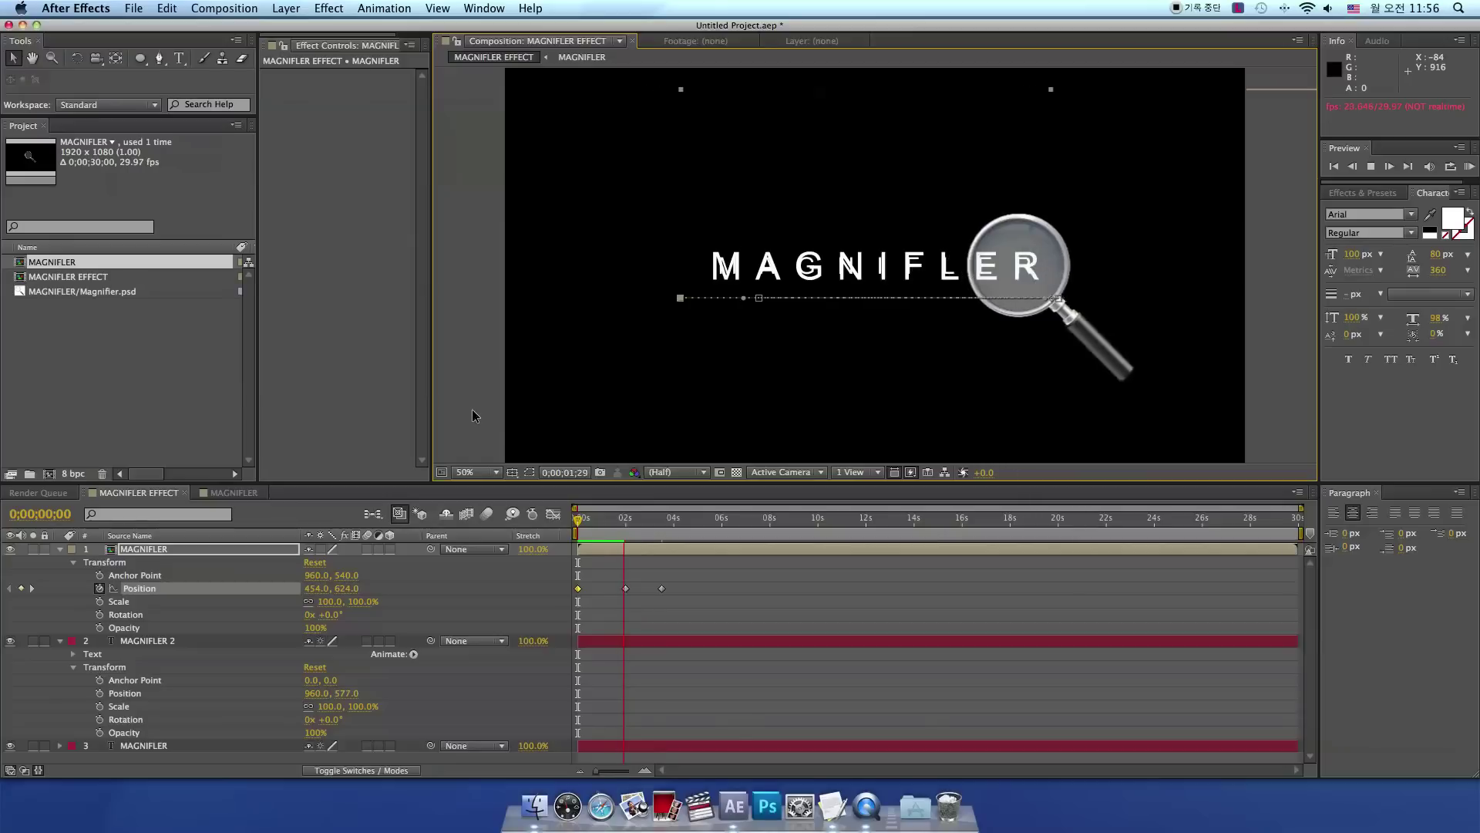
pyautogui.click(61, 549)
pyautogui.click(60, 549)
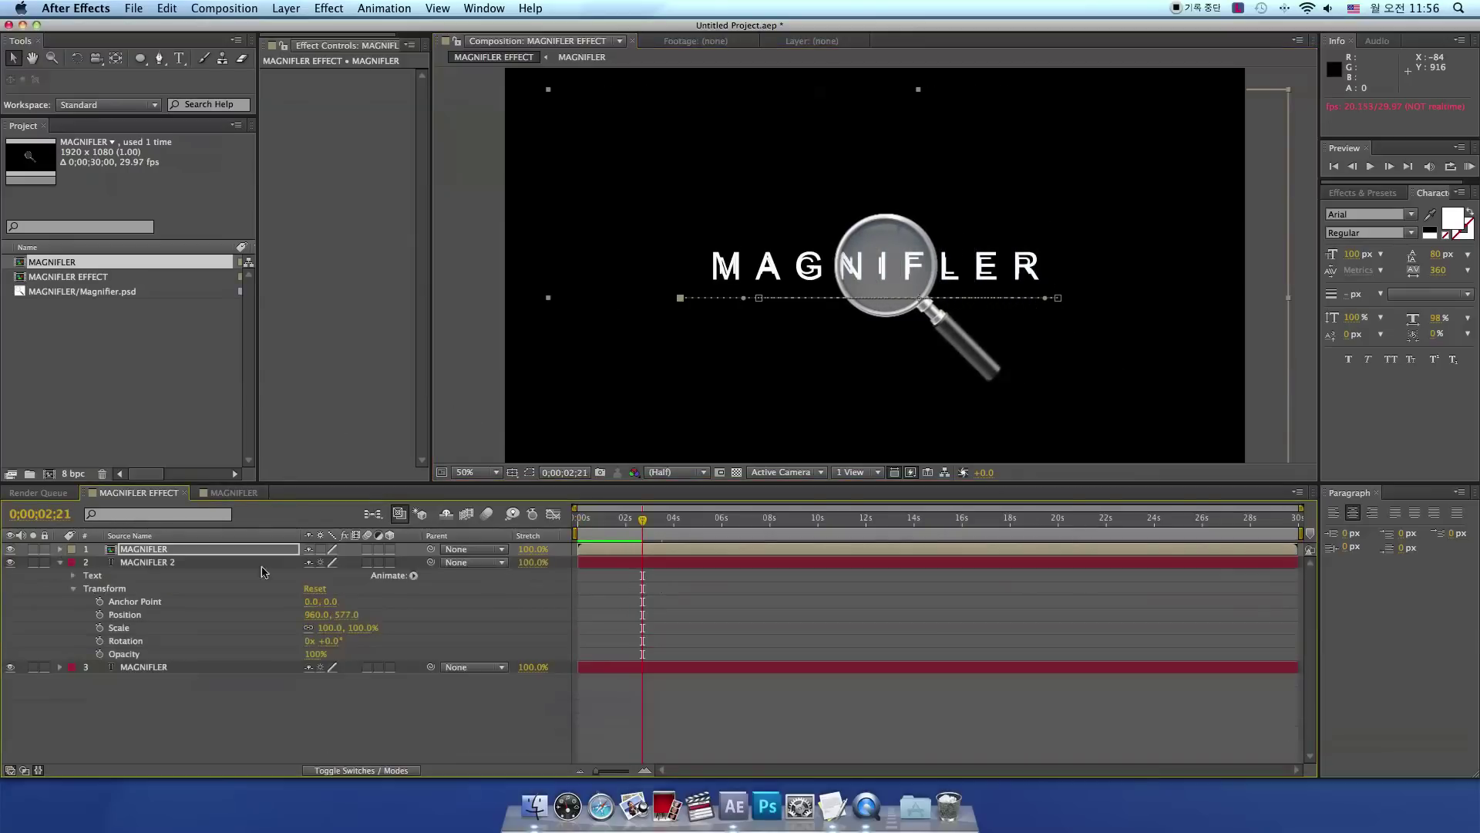
pyautogui.press('space')
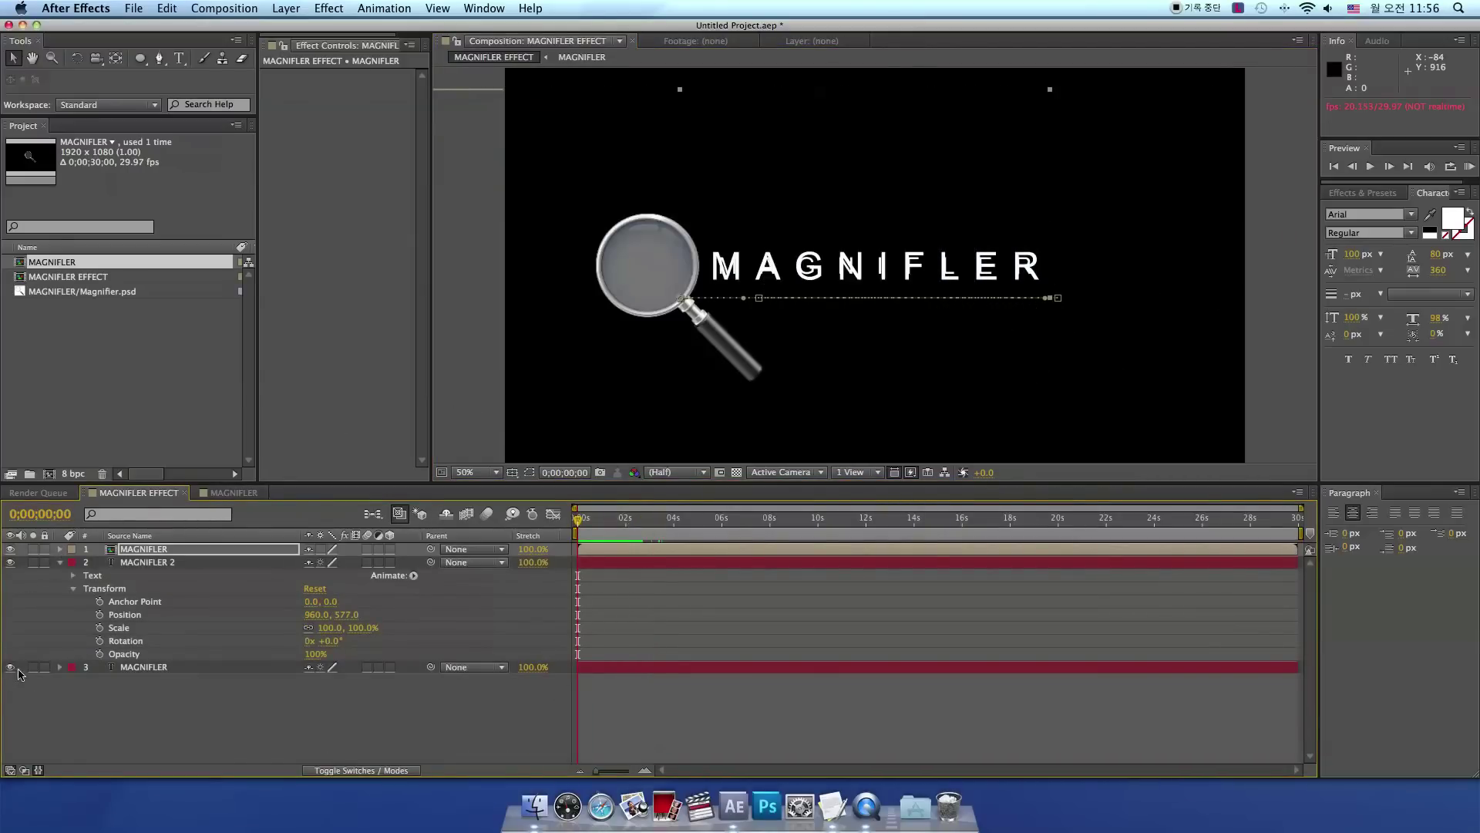
# - Hide the bottom MAGNIFLER layer and draw an elliptical mask on MAGNIFLER 2 around the lens
pyautogui.click(10, 667)
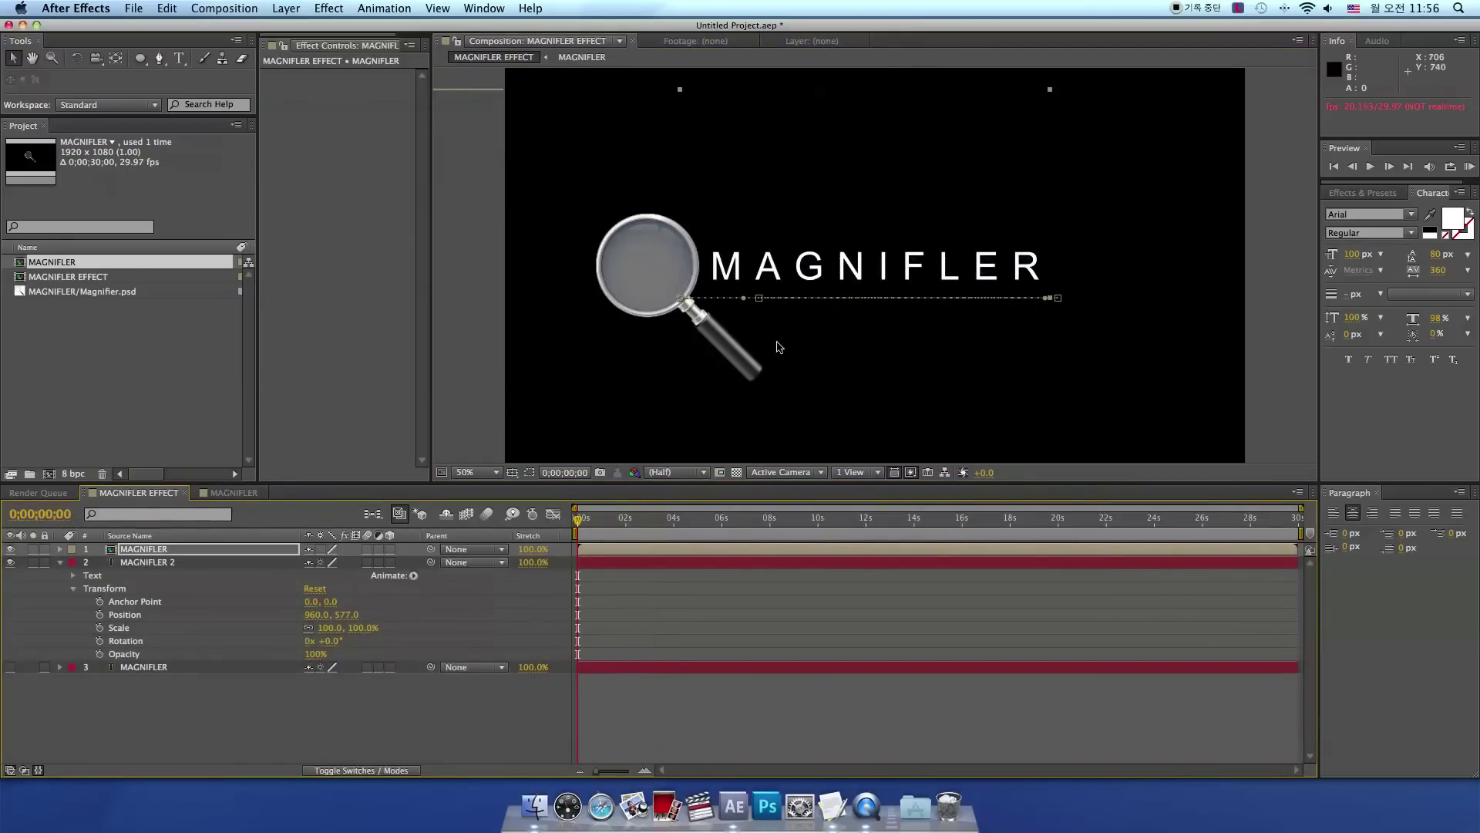
pyautogui.click(171, 563)
pyautogui.click(139, 58)
pyautogui.moveTo(603, 220); pyautogui.dragTo(695, 312)
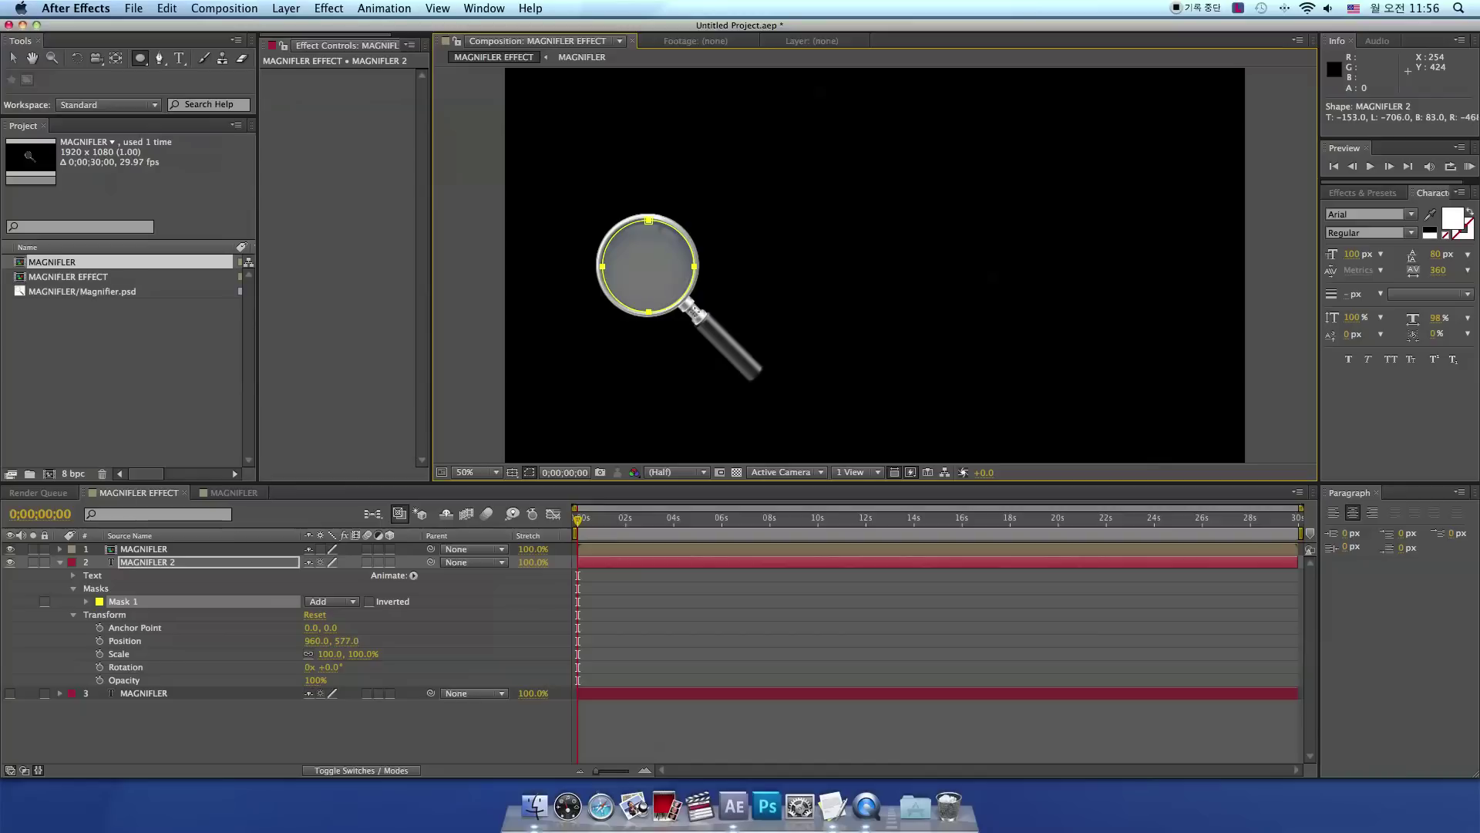
# - Adjust MAGNIFLER 2's Mask 1 circle onto the lens, undoing the stray move
pyautogui.click(12, 58)
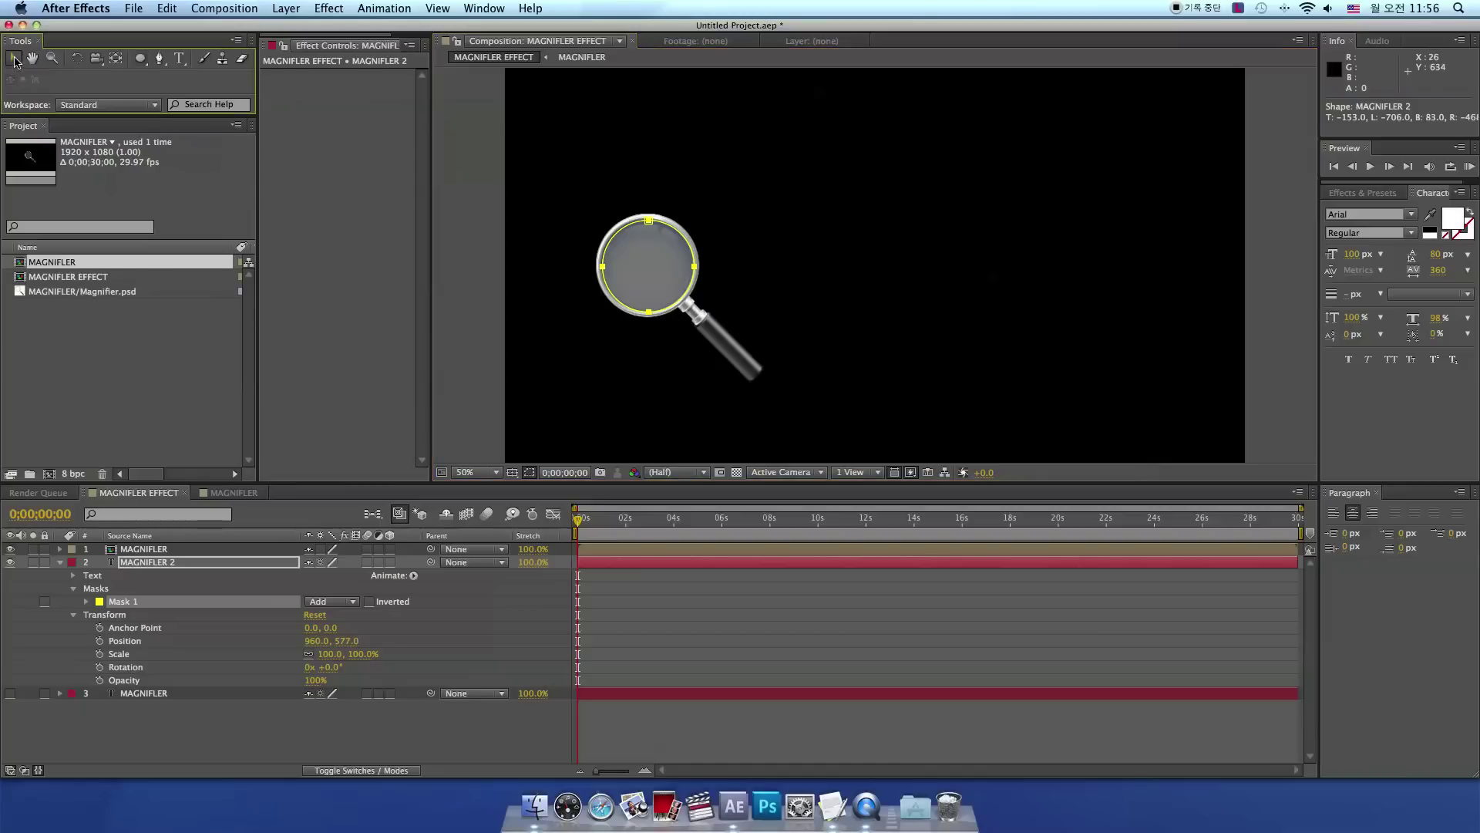
pyautogui.click(672, 308)
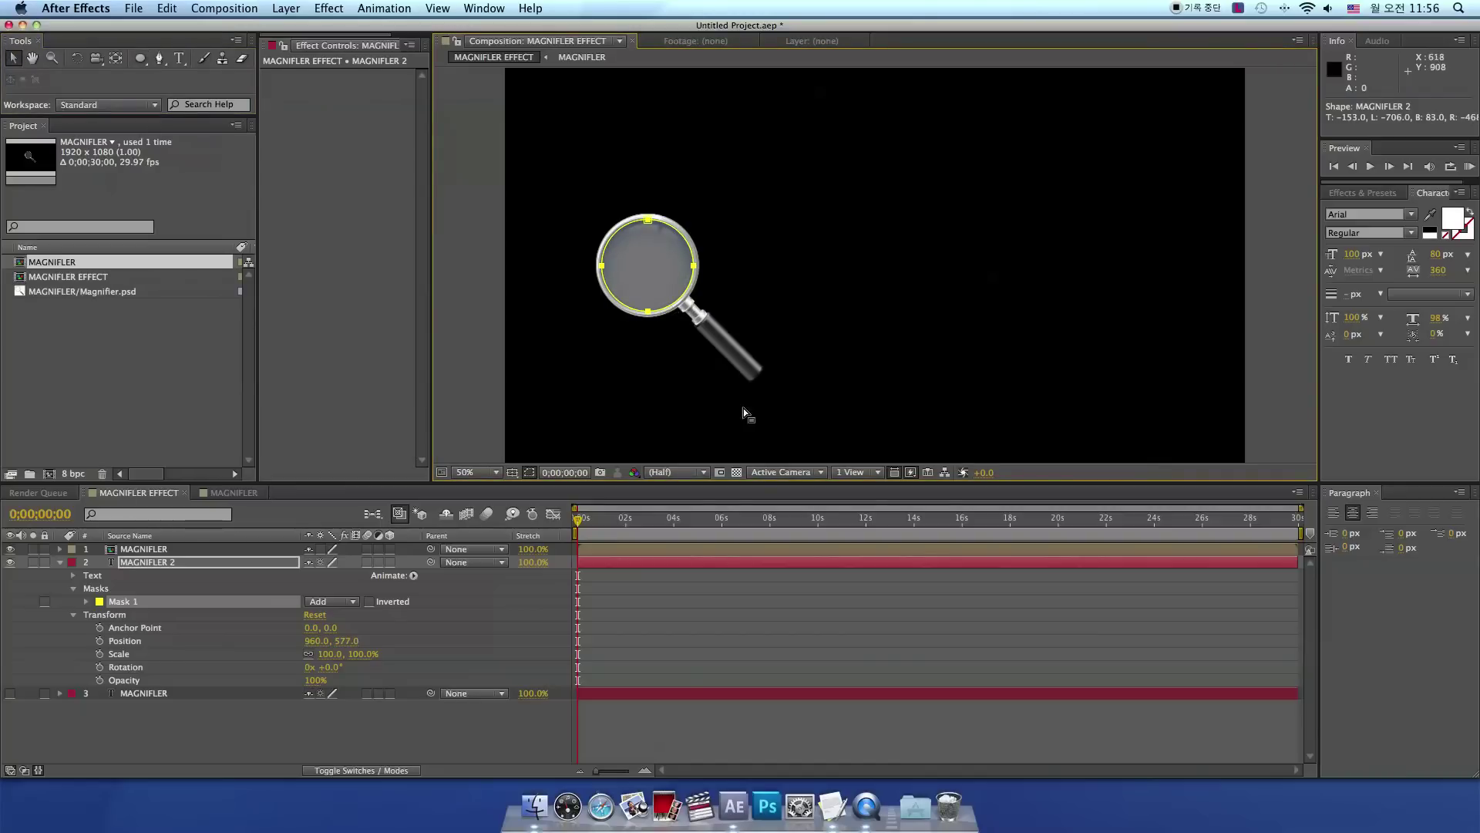
pyautogui.click(680, 730)
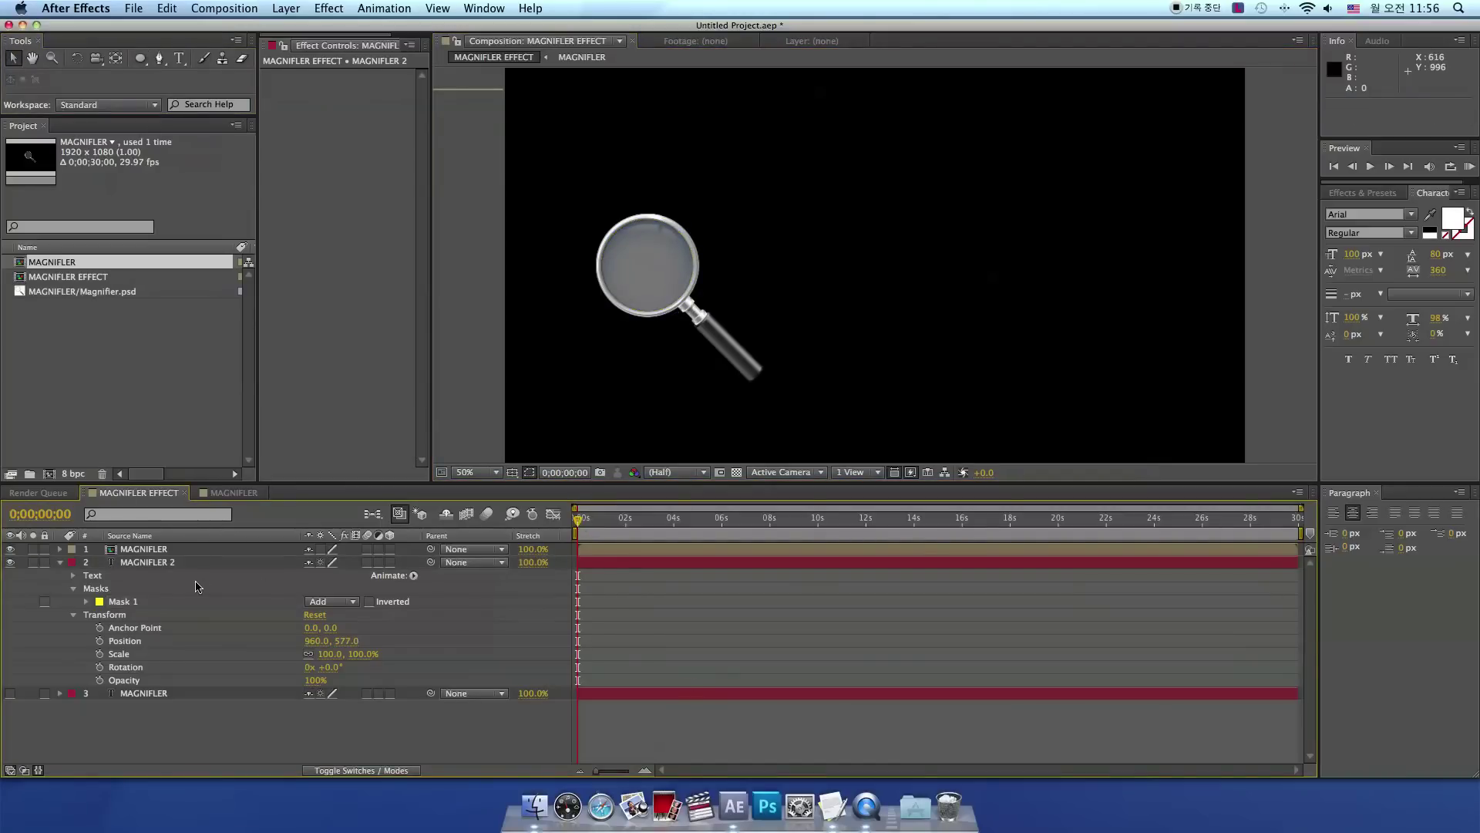
pyautogui.click(178, 566)
pyautogui.click(131, 605)
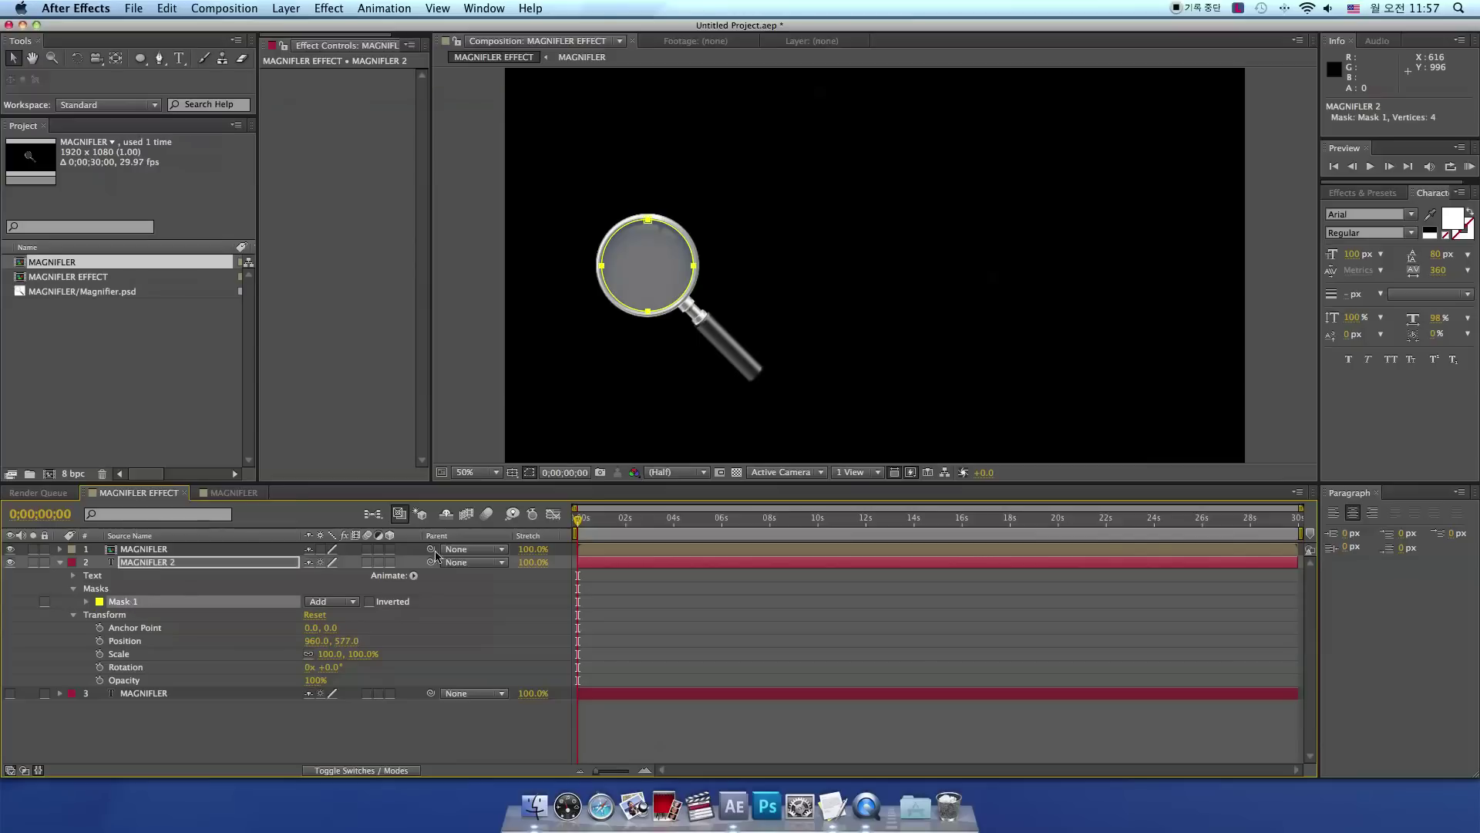
pyautogui.click(684, 302)
pyautogui.moveTo(682, 302)
pyautogui.mouseDown()
pyautogui.moveTo(1044, 310)
pyautogui.moveTo(685, 315)
pyautogui.mouseUp()
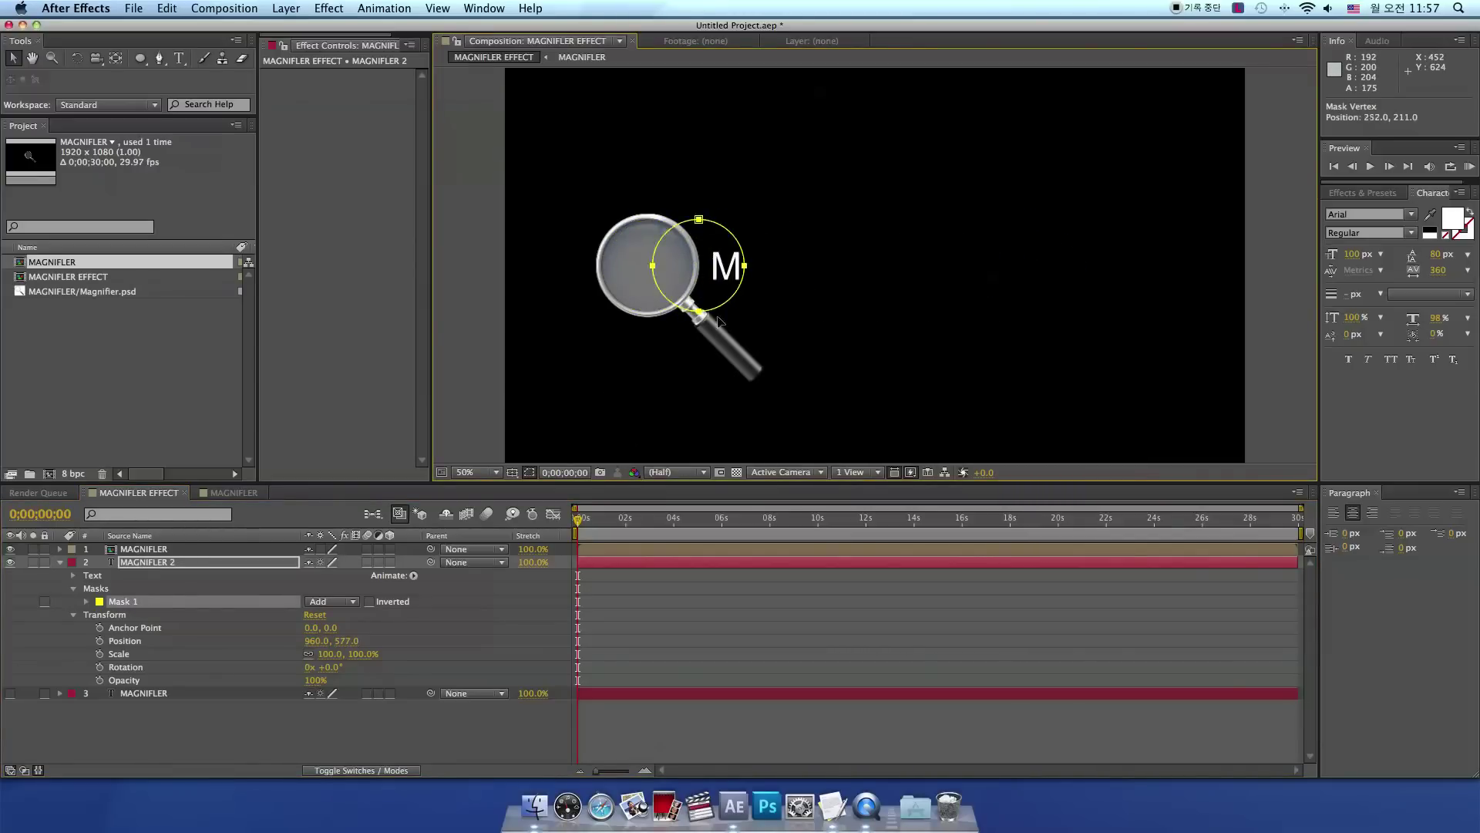
pyautogui.moveTo(684, 316); pyautogui.dragTo(677, 306)
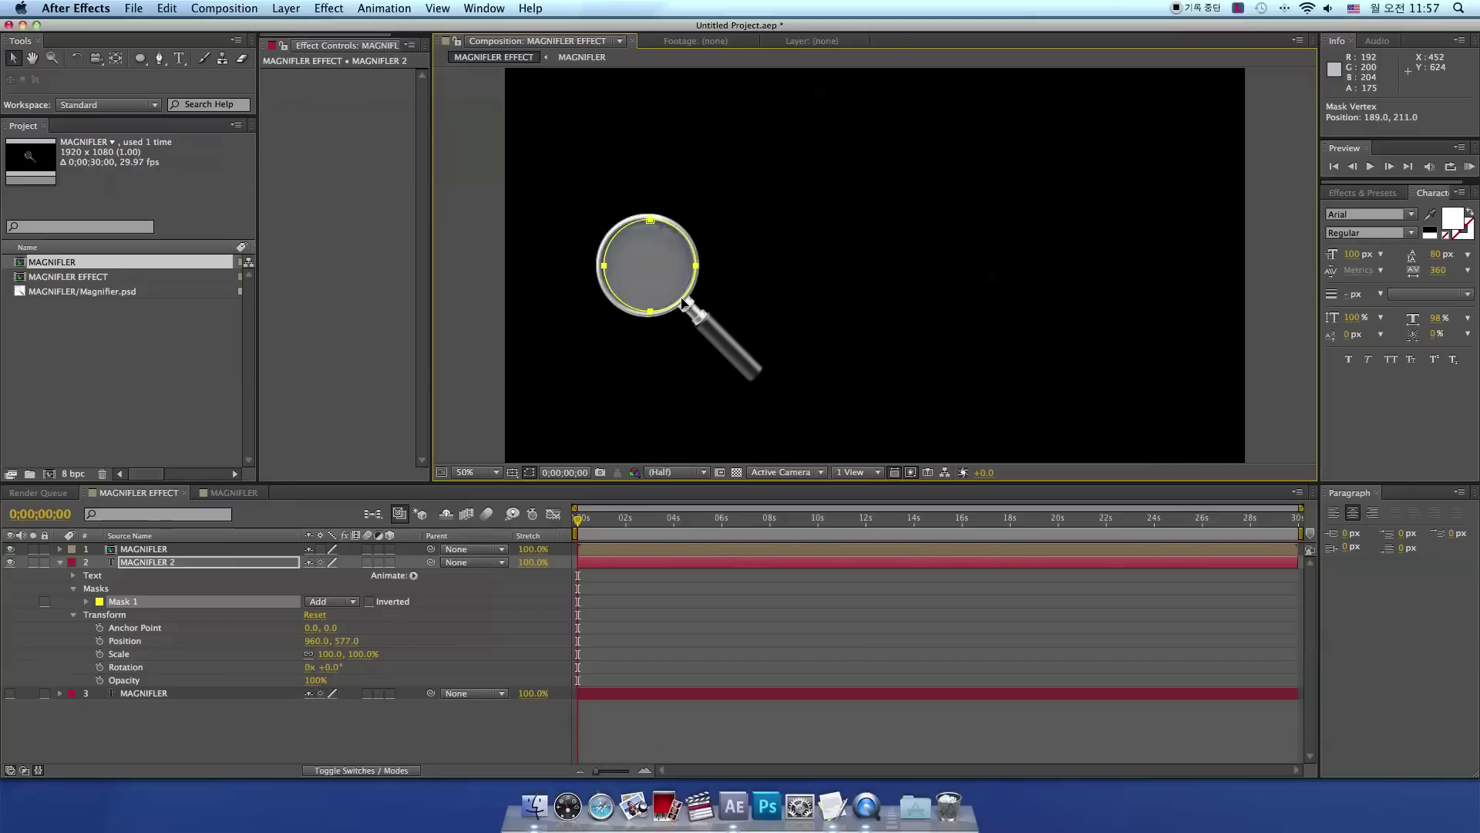
pyautogui.press('super+z')
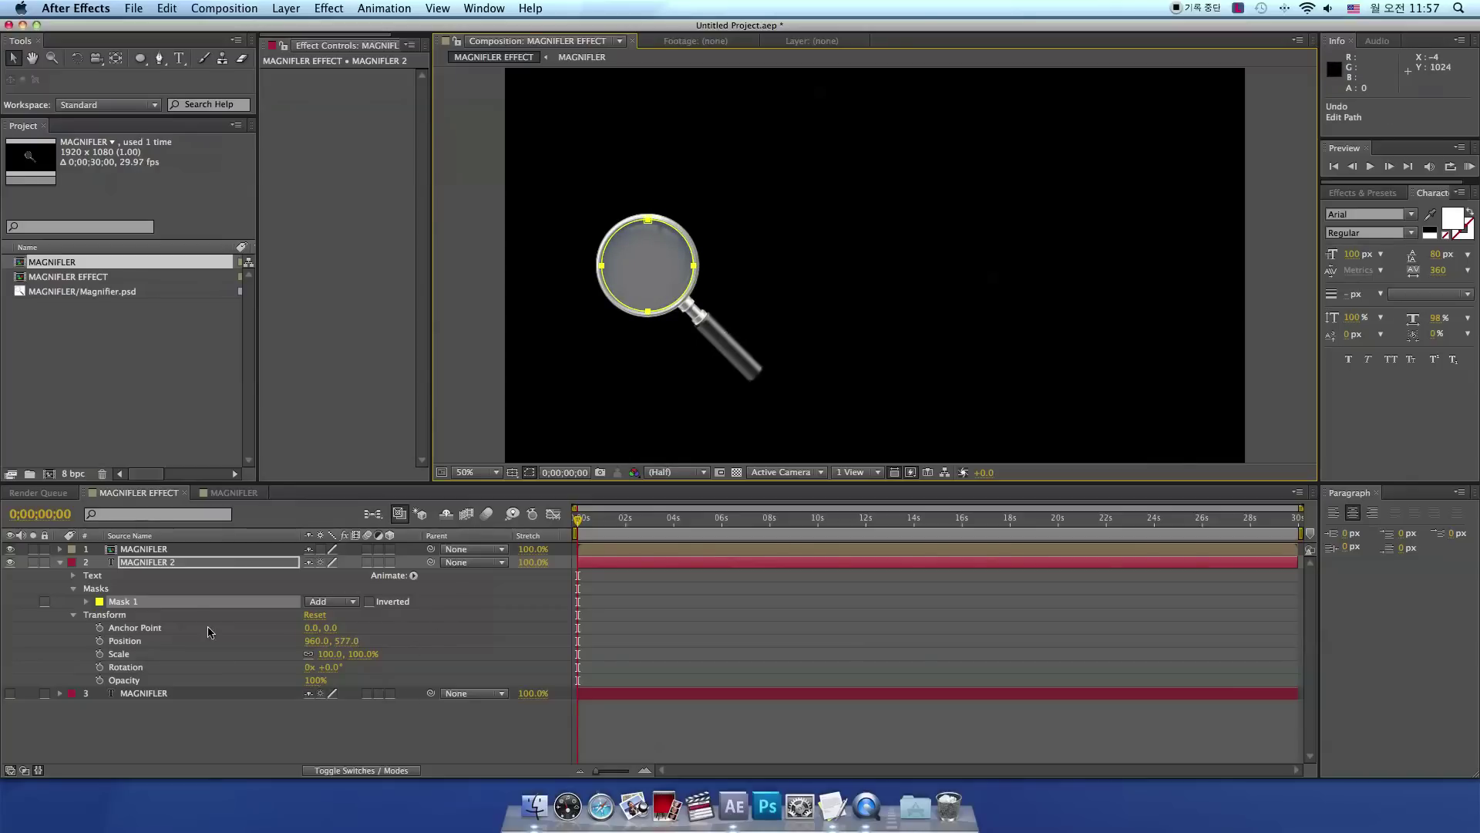
pyautogui.click(151, 549)
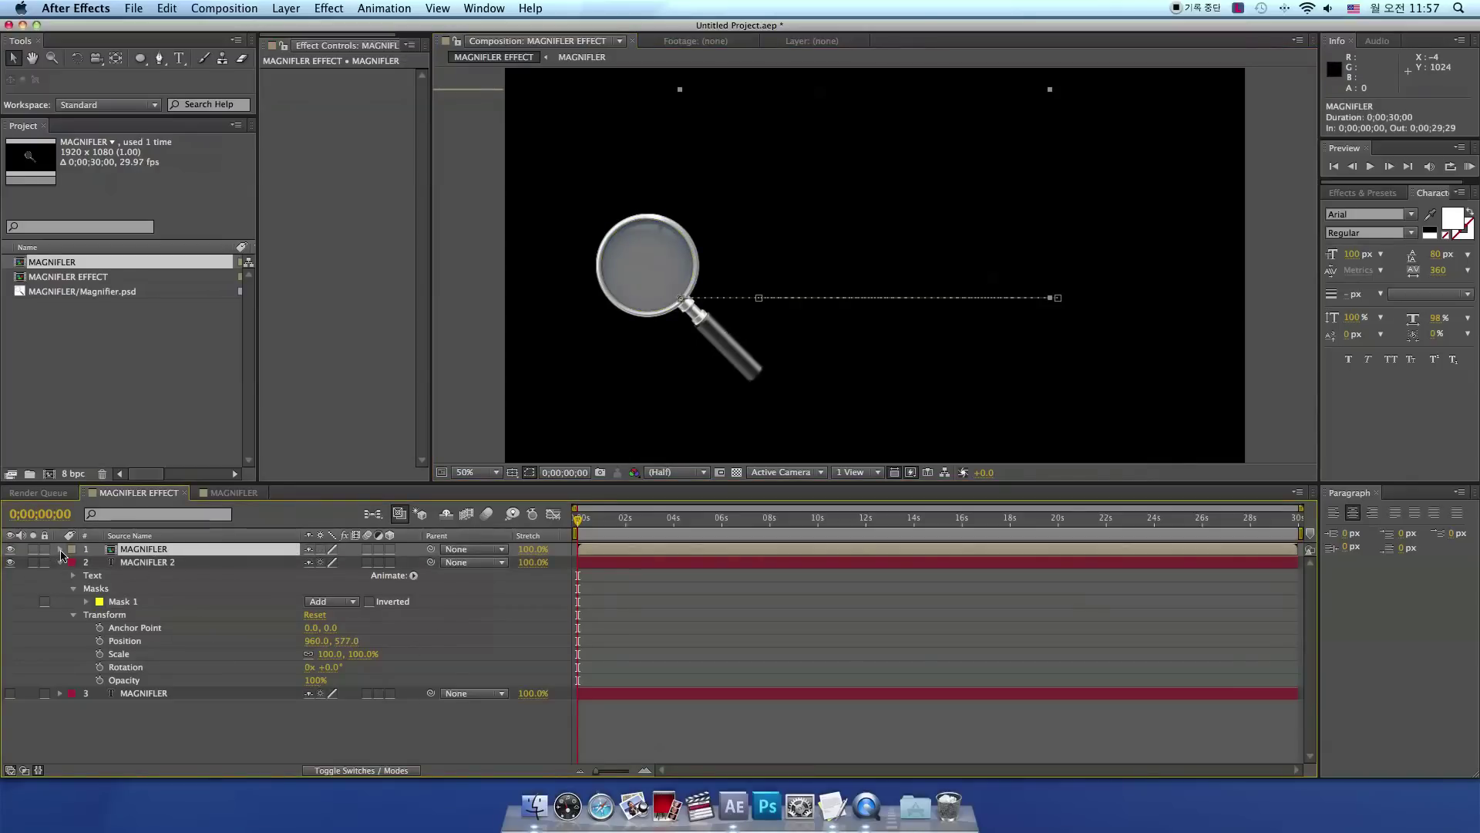
# - Keyframe MAGNIFLER 2's Mask Path at 0 s and move the circle onto the lens at 2 s
pyautogui.click(60, 550)
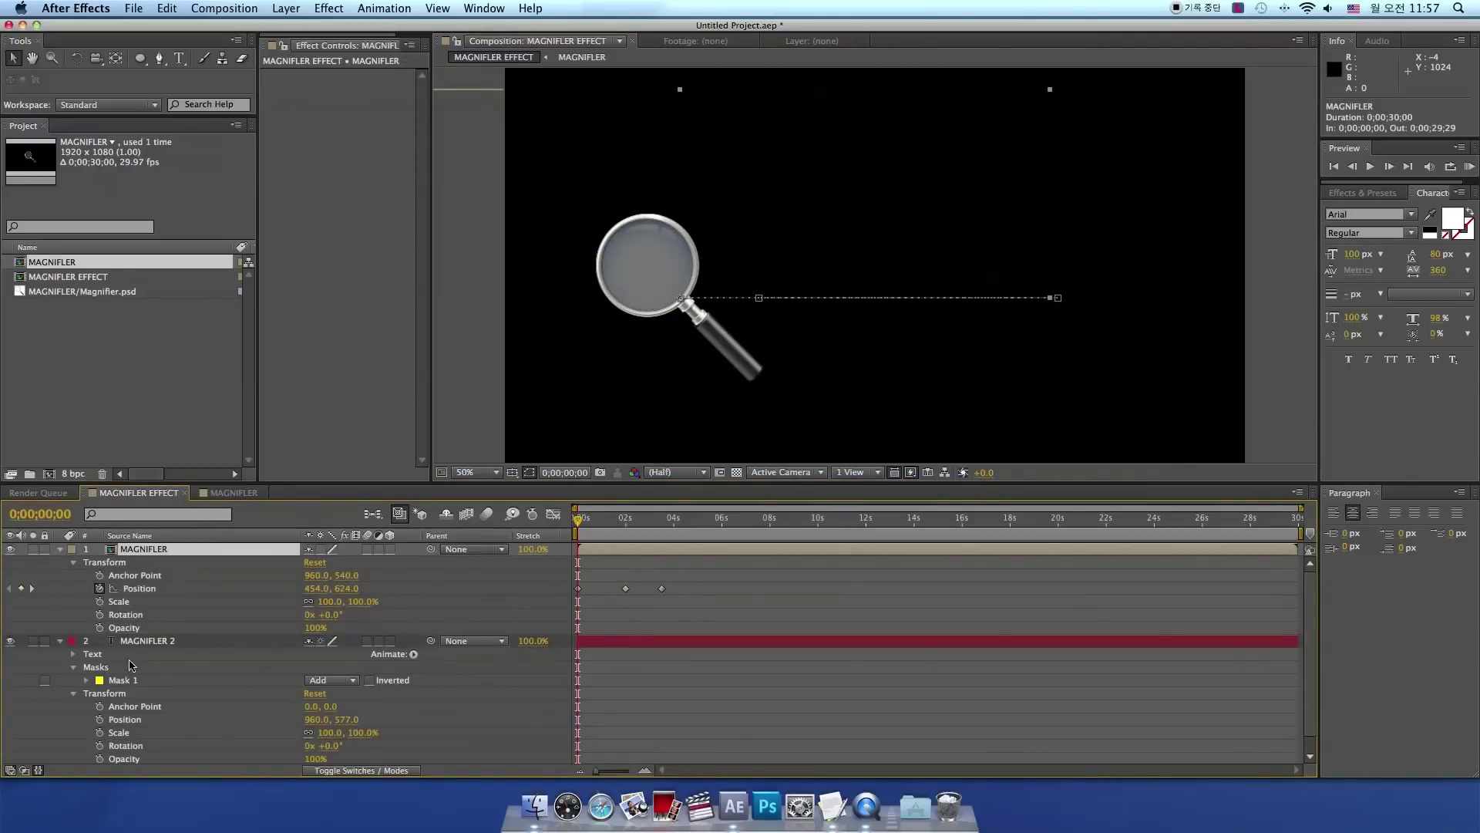
pyautogui.click(121, 681)
pyautogui.click(86, 680)
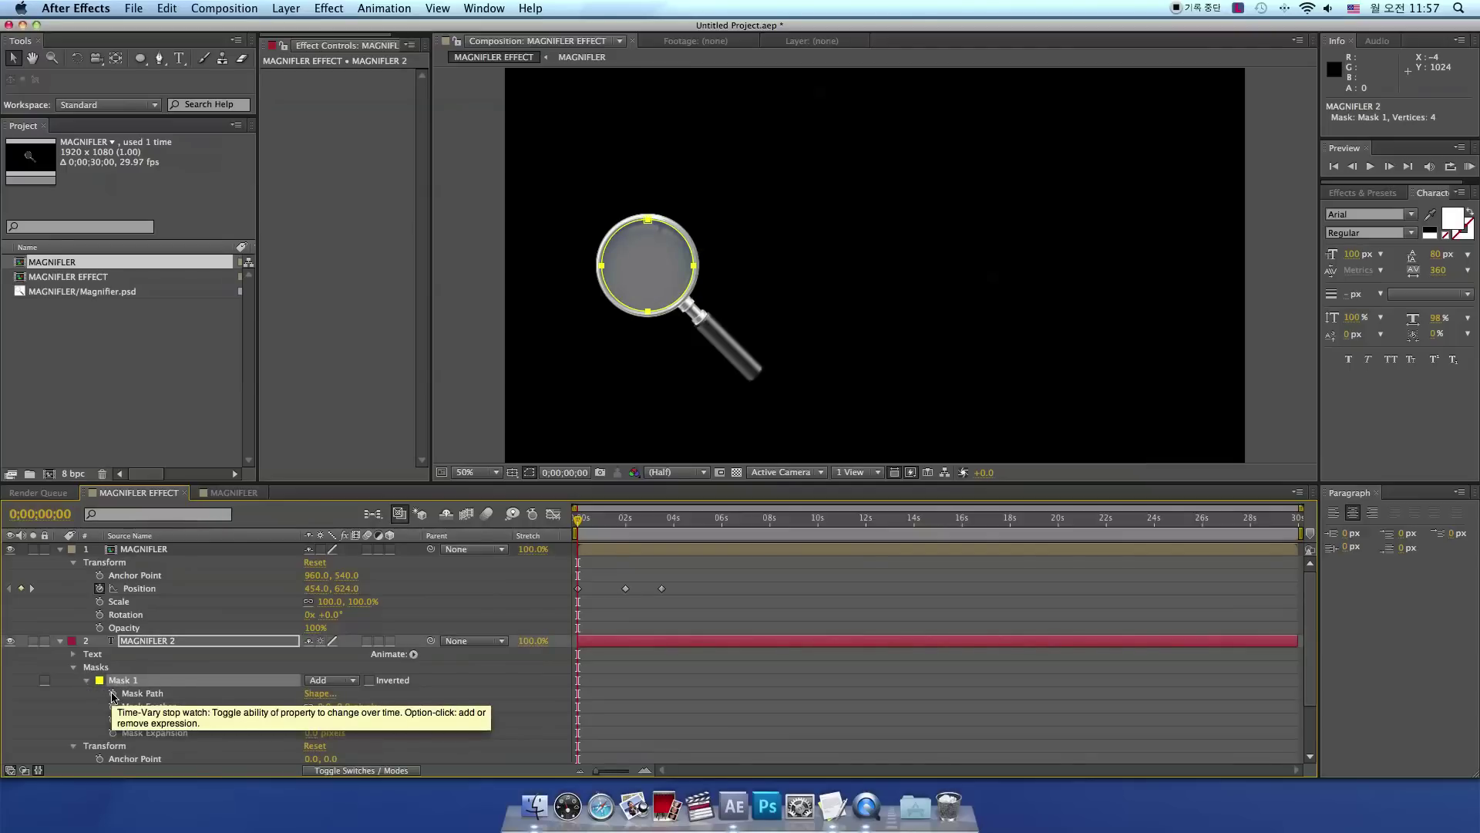
pyautogui.click(114, 693)
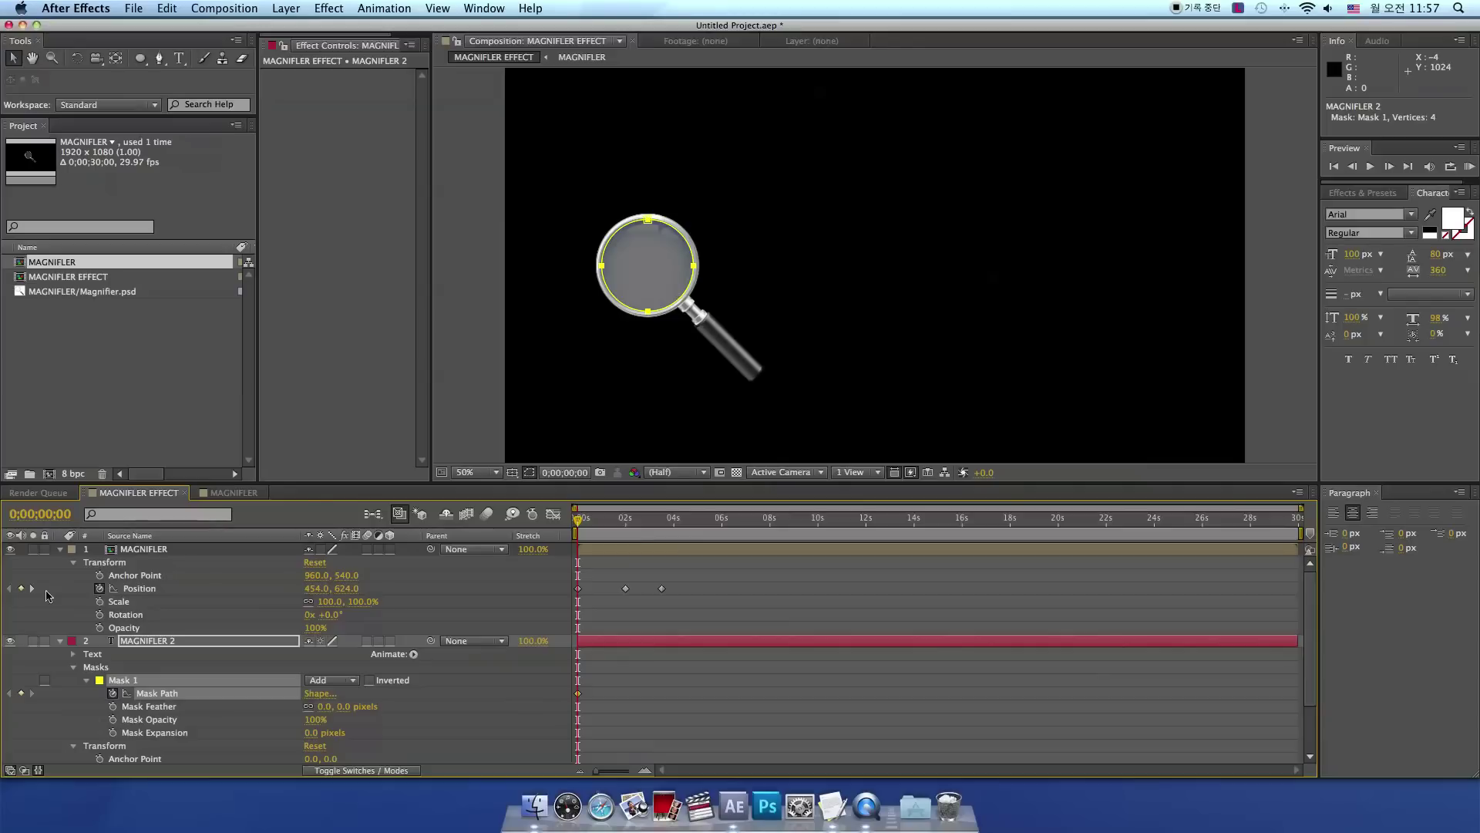
pyautogui.click(32, 589)
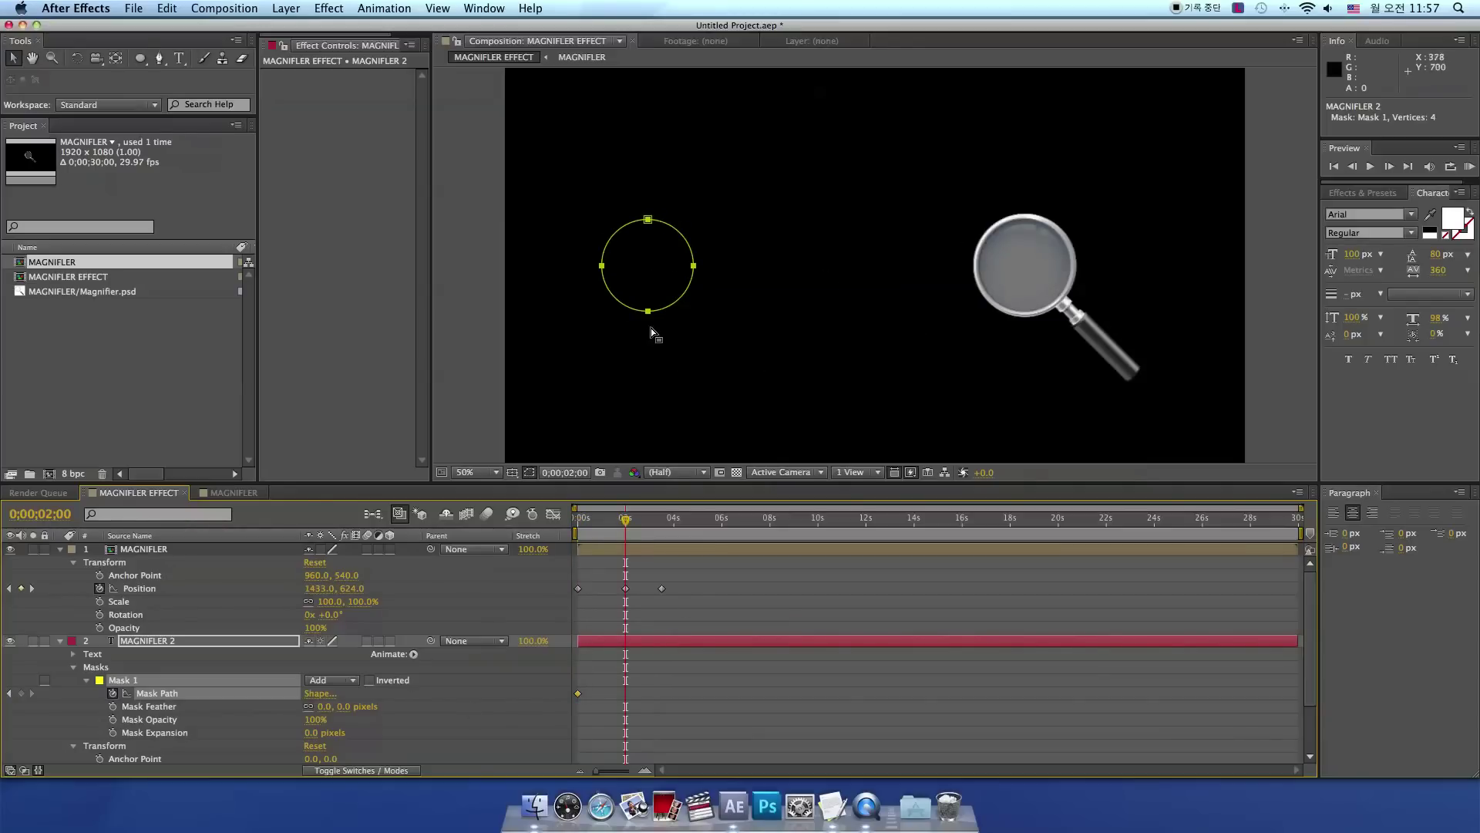
pyautogui.moveTo(658, 314); pyautogui.dragTo(1037, 312)
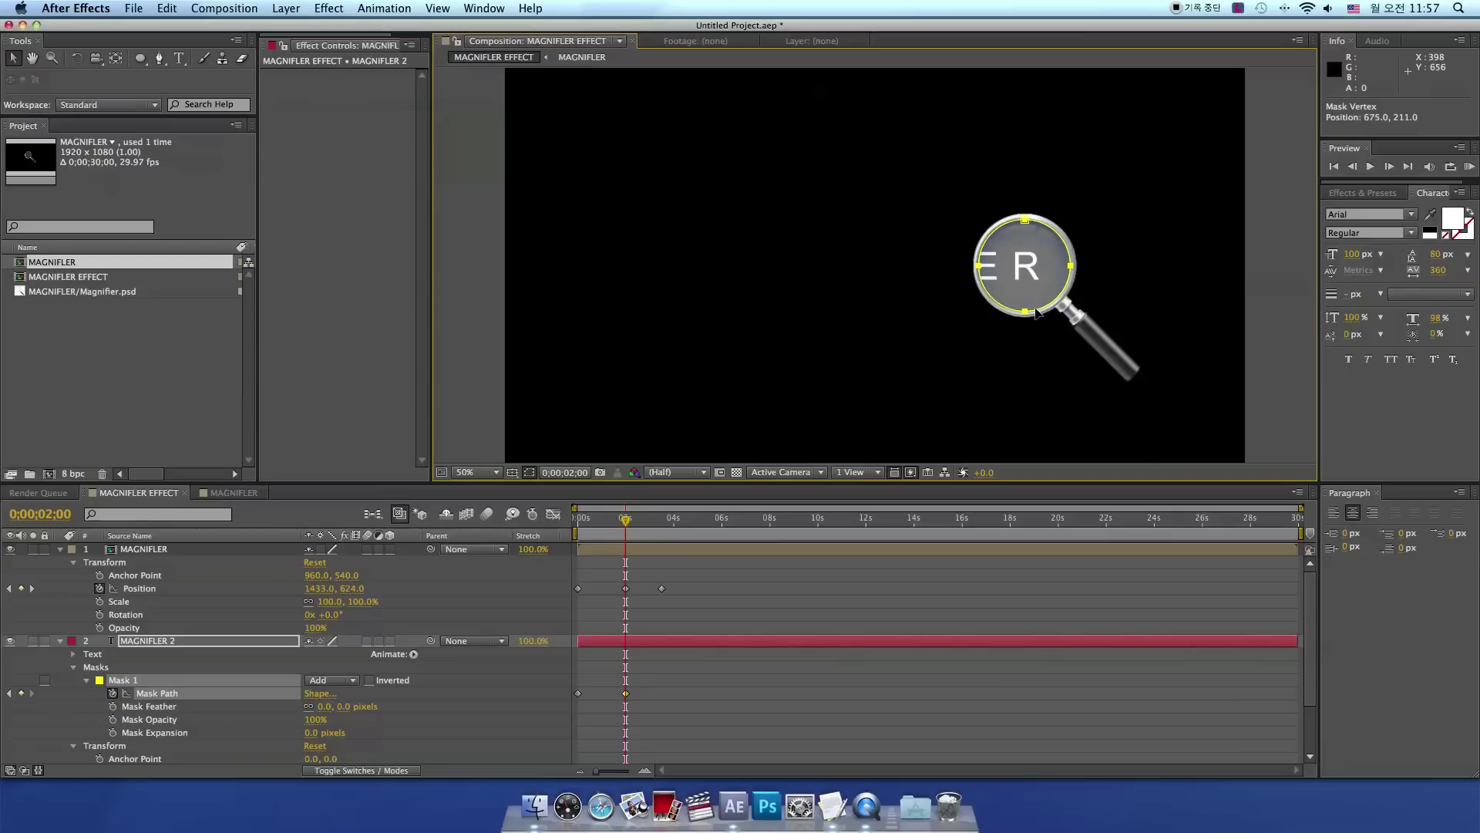
# - Move the mask circle onto the lens at 3;15 and scrub the timeline to check it
pyautogui.click(32, 588)
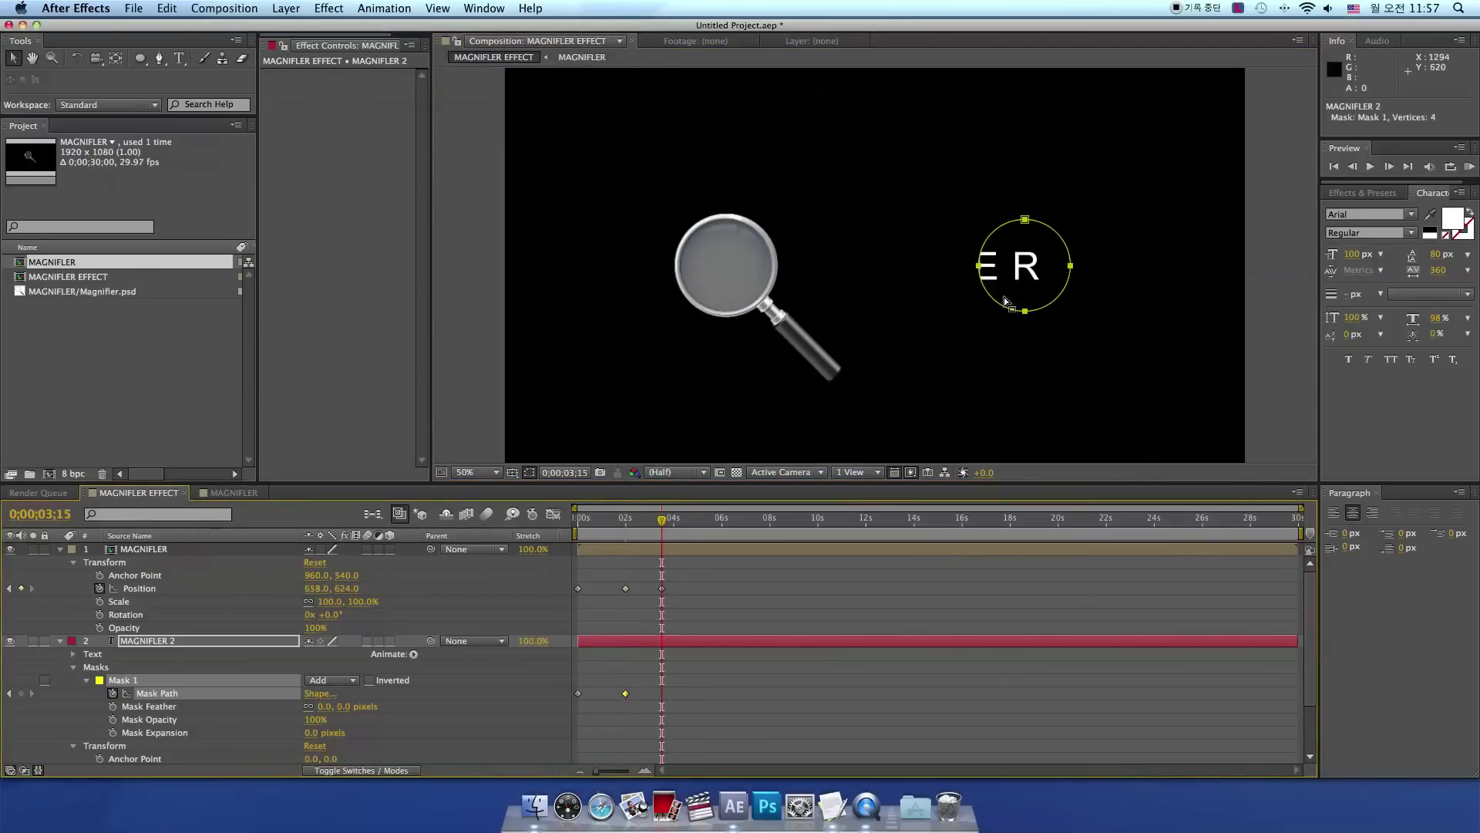
pyautogui.moveTo(1054, 307); pyautogui.dragTo(754, 307)
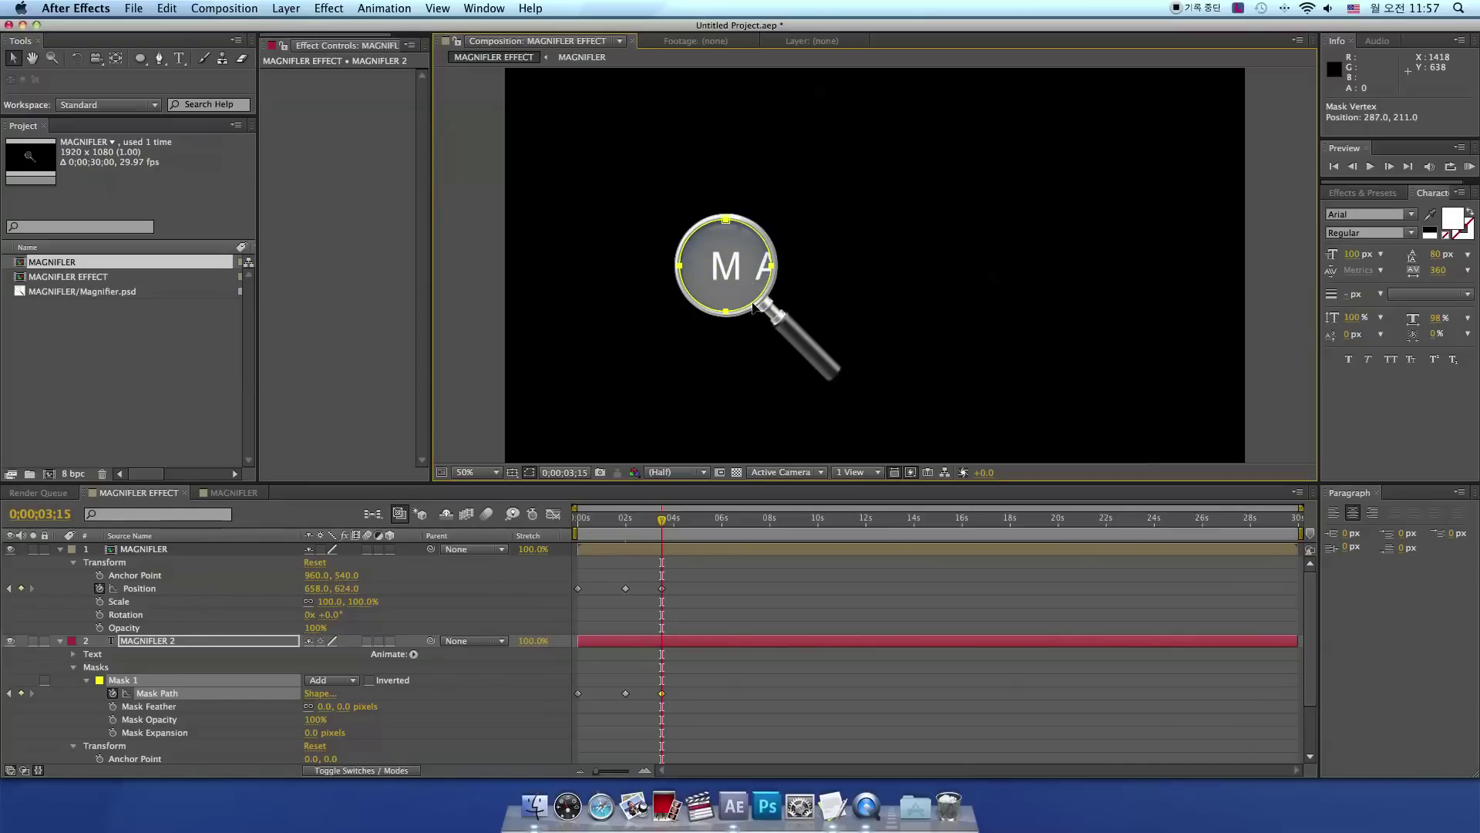
pyautogui.click(731, 698)
pyautogui.moveTo(650, 521); pyautogui.dragTo(594, 531)
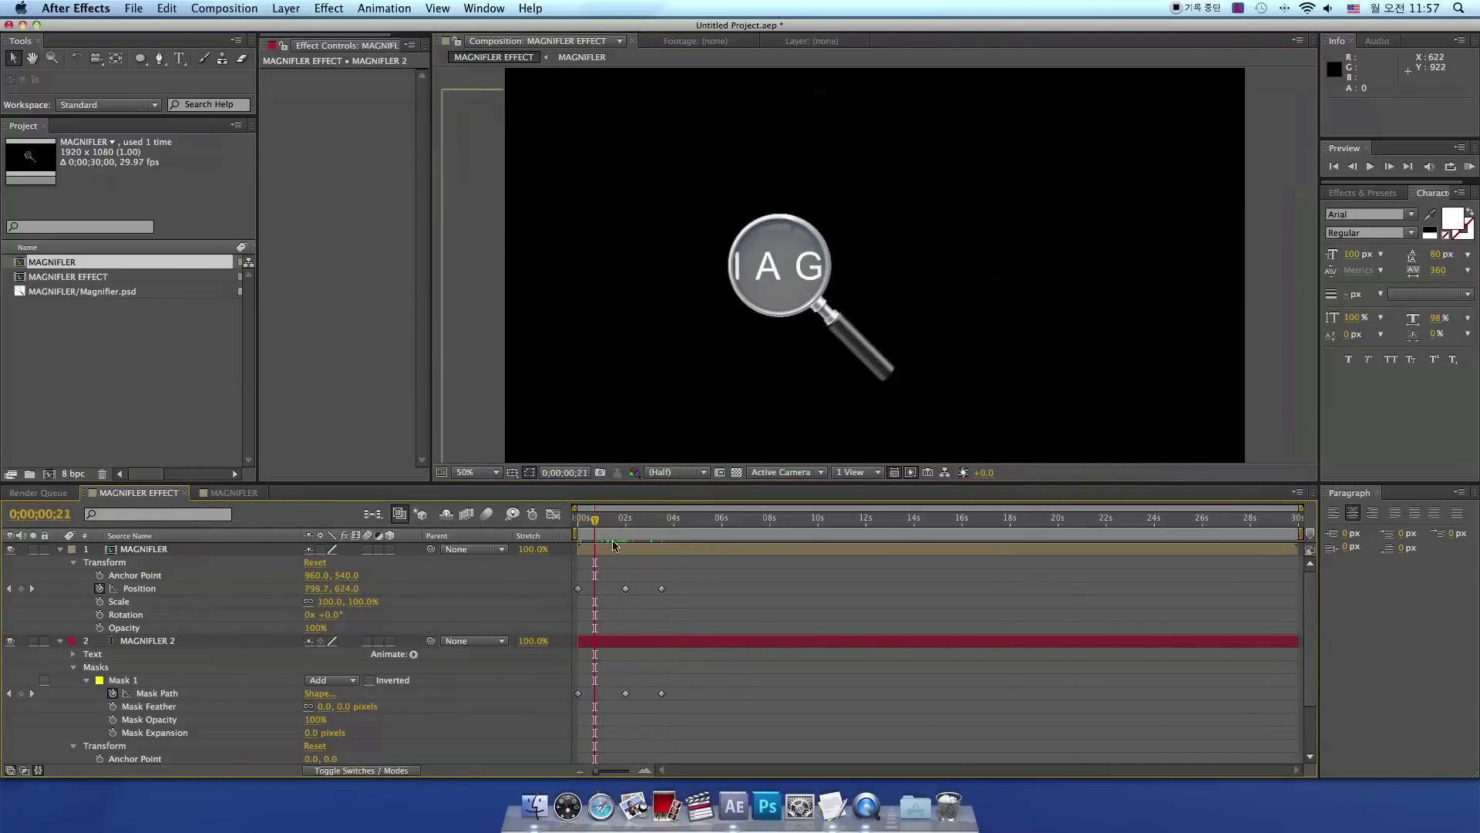
pyautogui.click(61, 549)
pyautogui.click(157, 567)
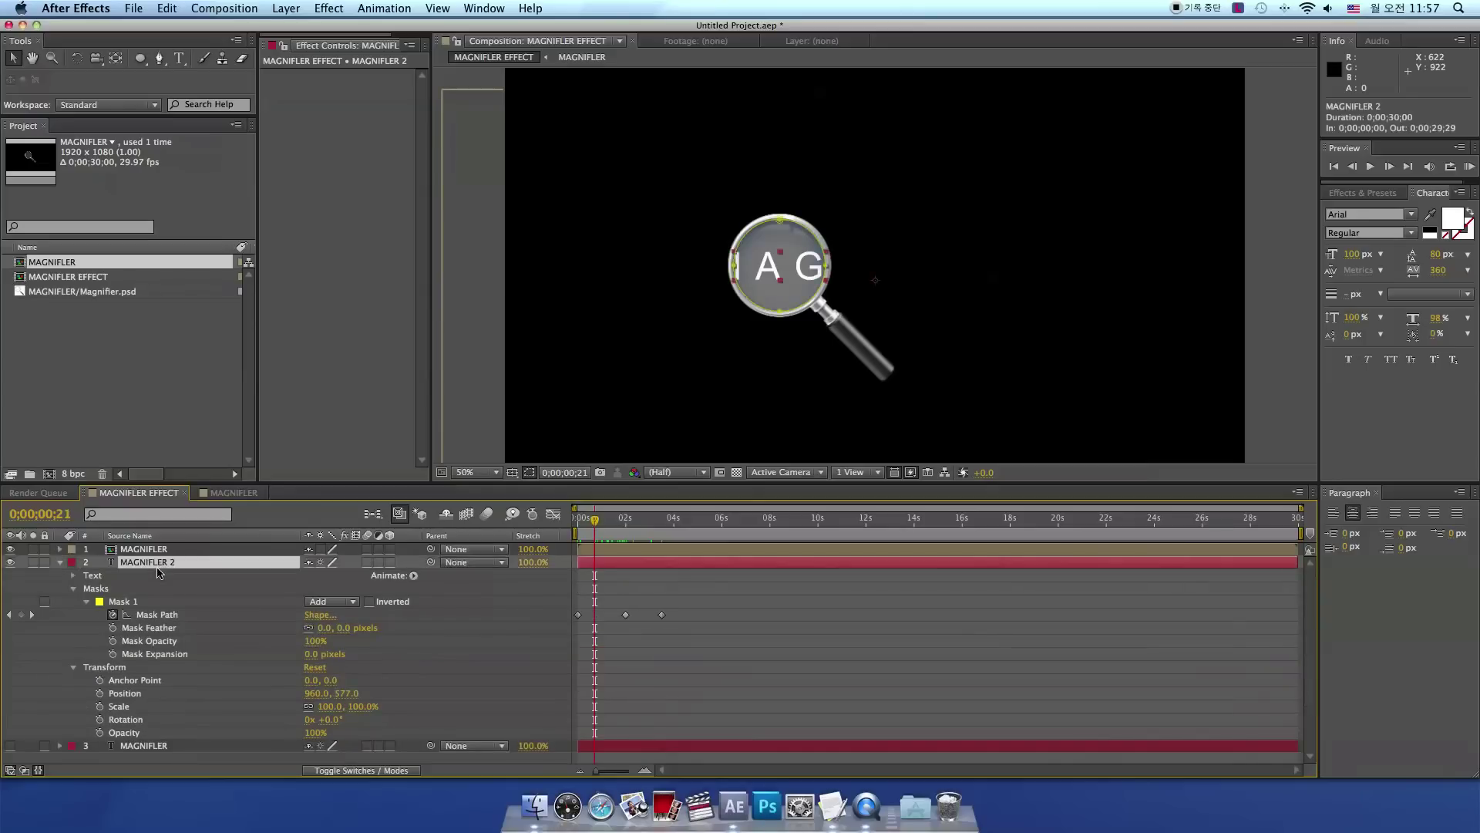
# - Hide MAGNIFLER 2, show the normal MAGNIFLER text layer, and return to 0 s
pyautogui.click(10, 562)
pyautogui.click(10, 745)
pyautogui.click(144, 745)
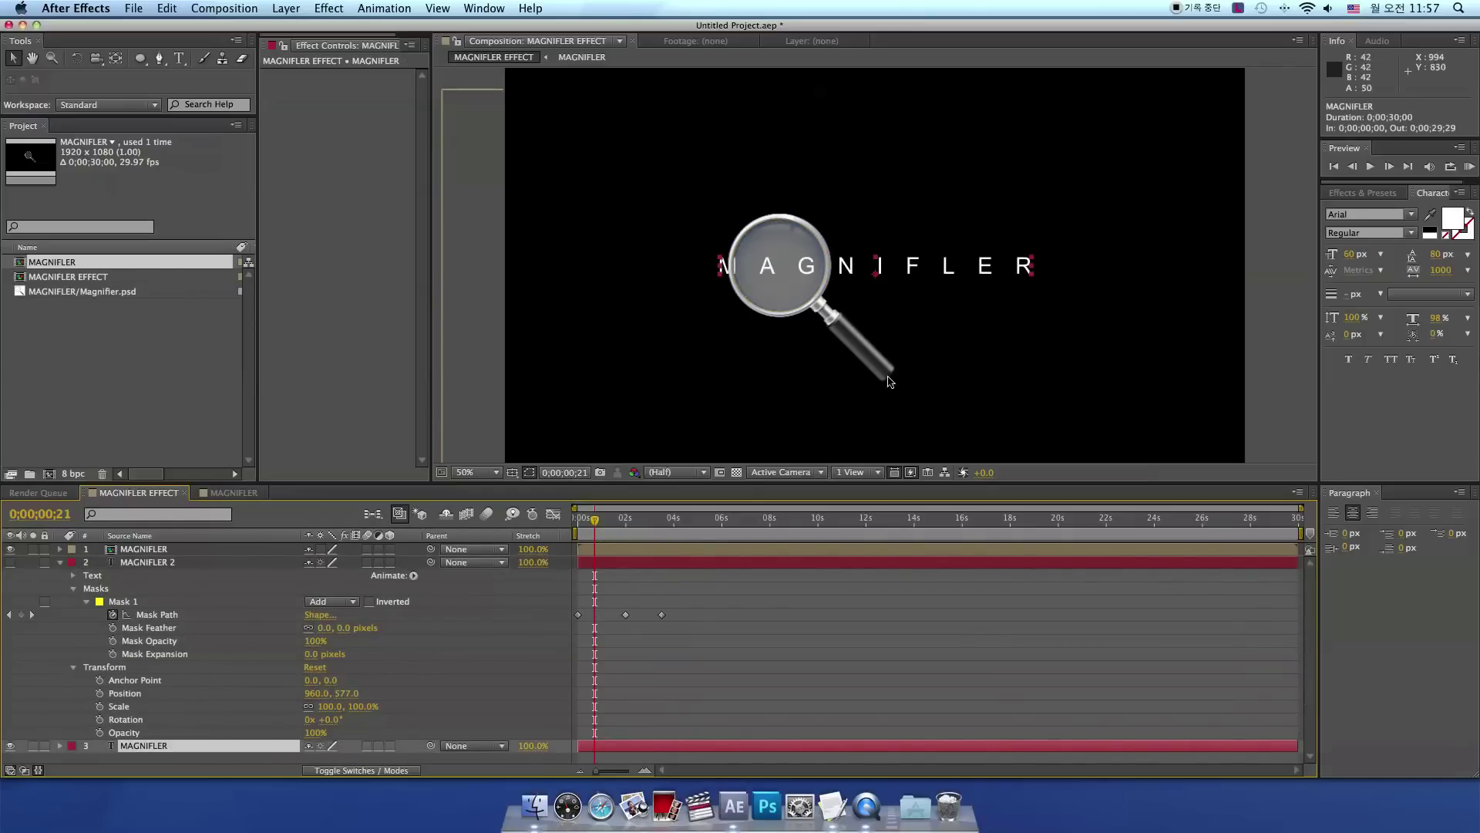
pyautogui.moveTo(594, 521); pyautogui.dragTo(566, 524)
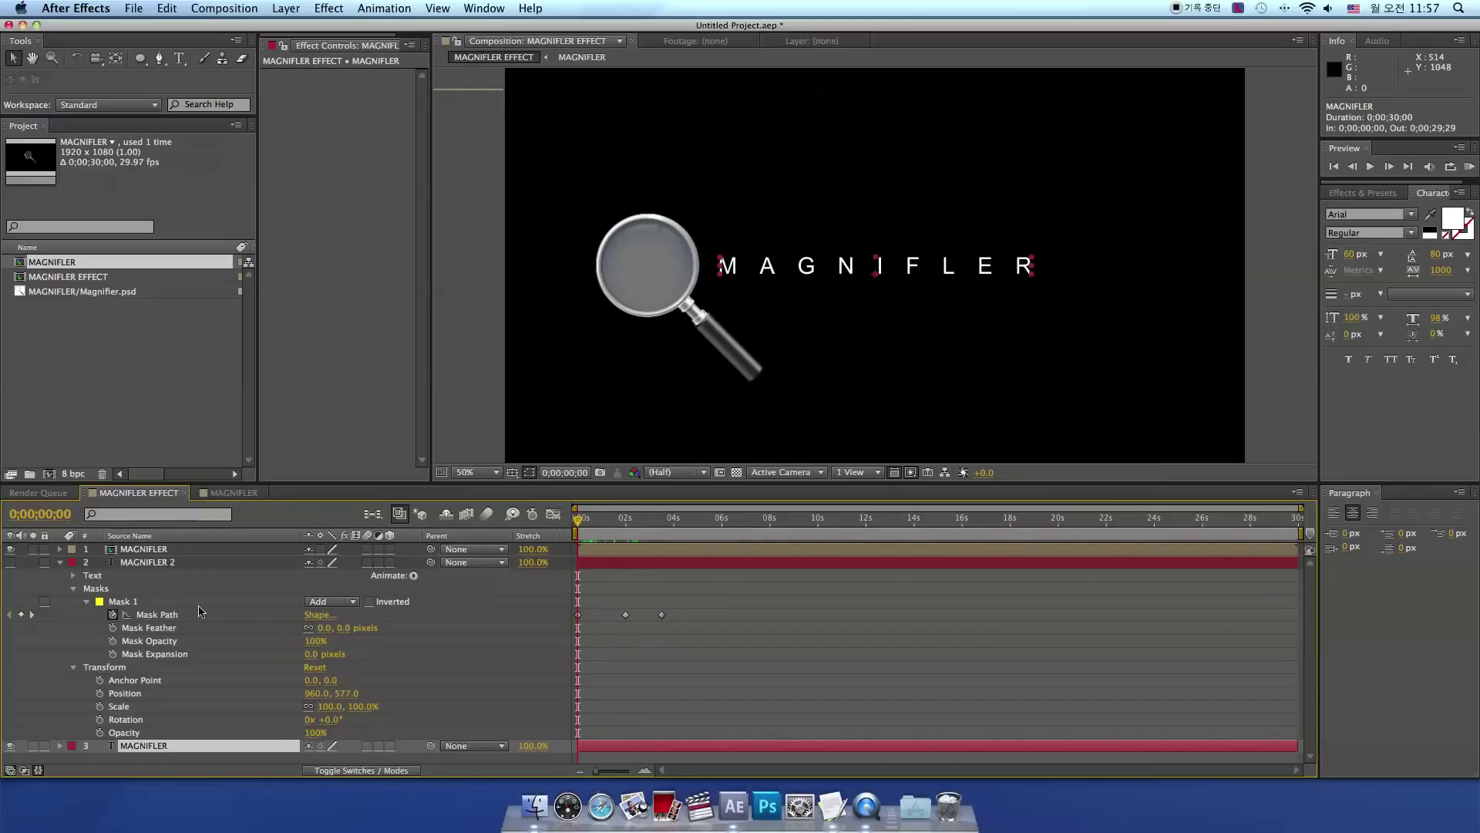
# - Copy MAGNIFLER 2's Mask Path keyframes and select the normal MAGNIFLER text layer
pyautogui.click(146, 614)
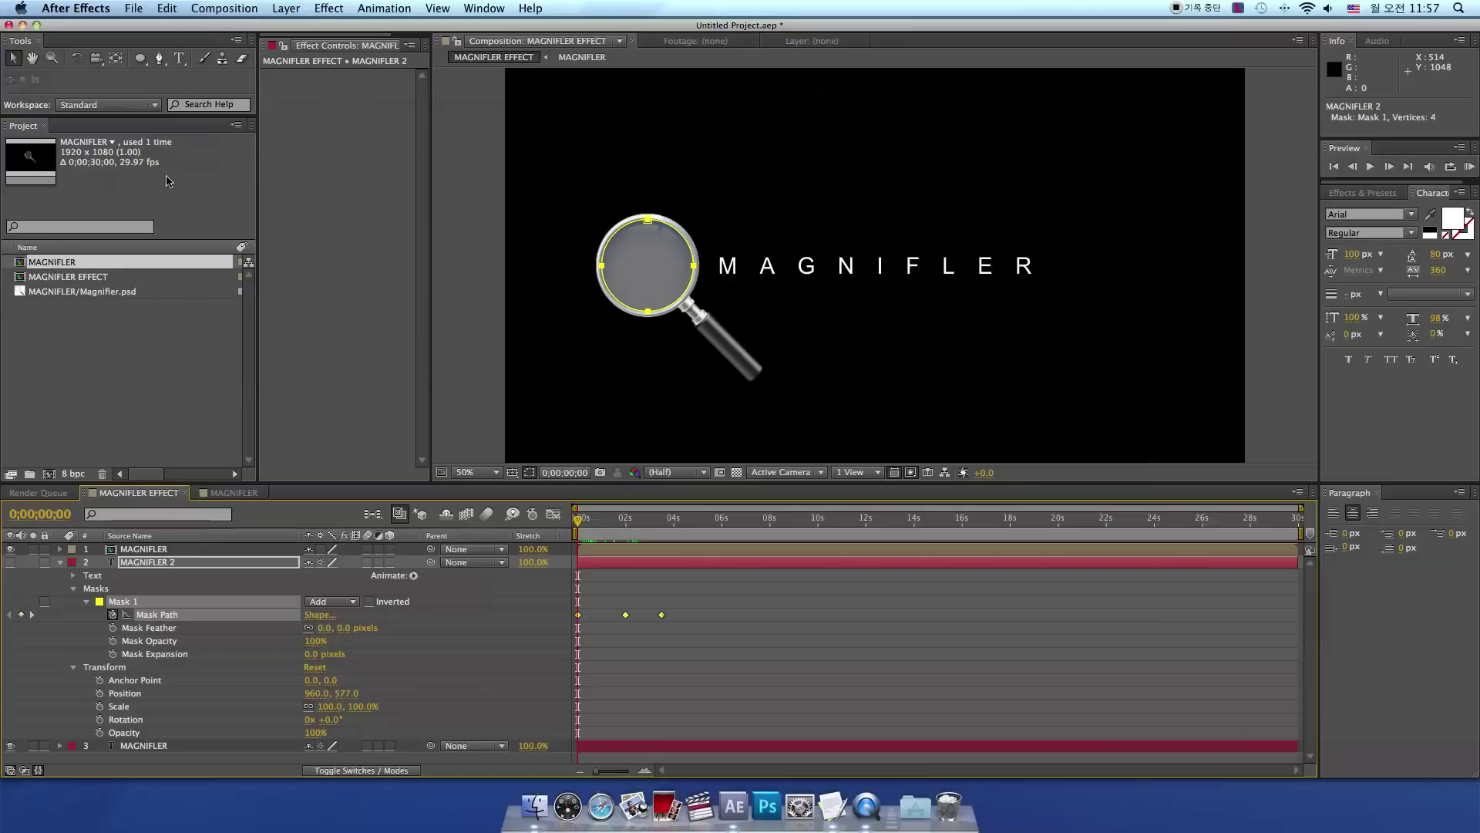
pyautogui.click(220, 9)
pyautogui.moveTo(166, 9)
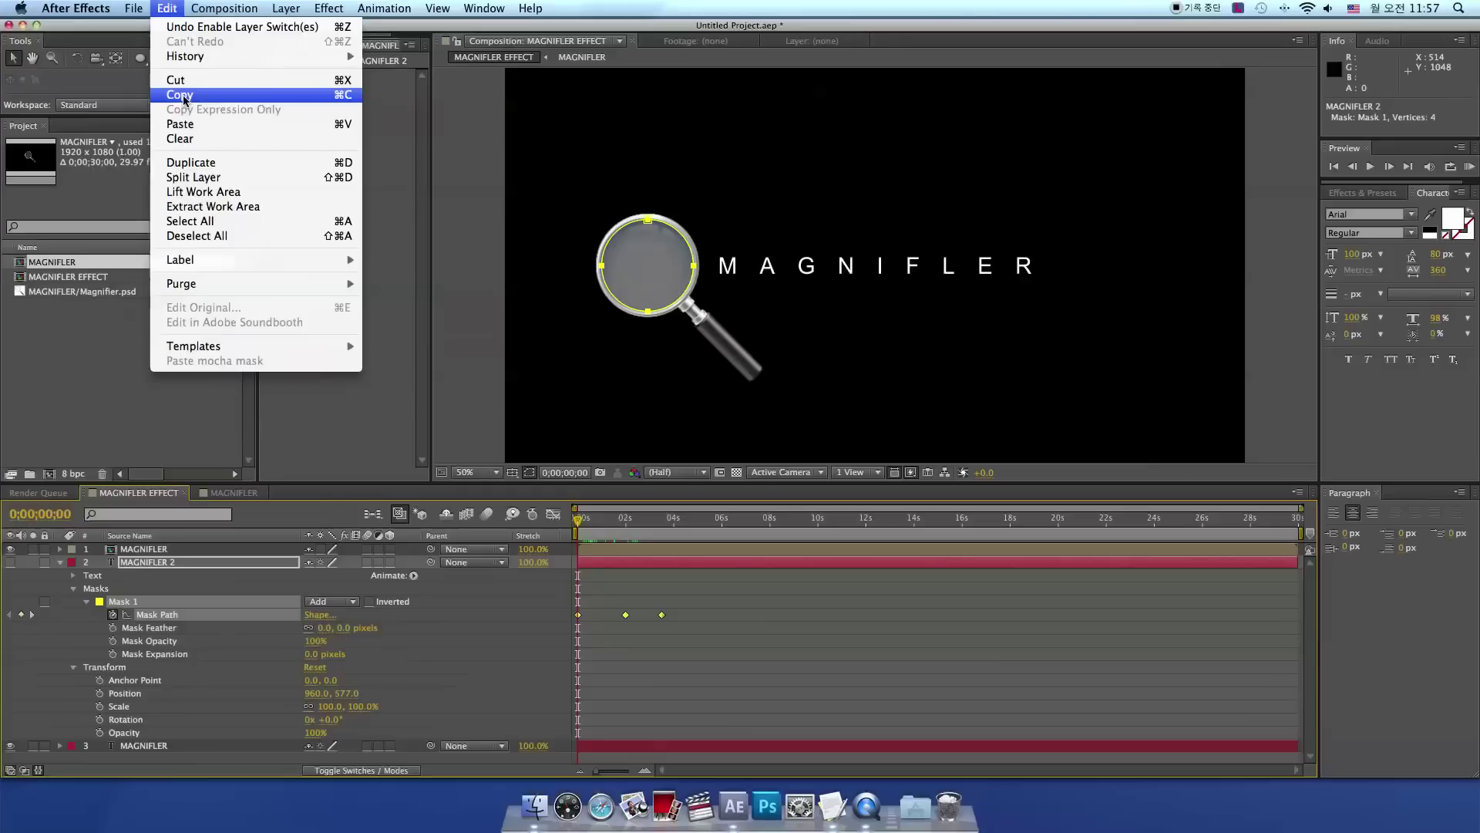
pyautogui.click(183, 94)
pyautogui.click(58, 572)
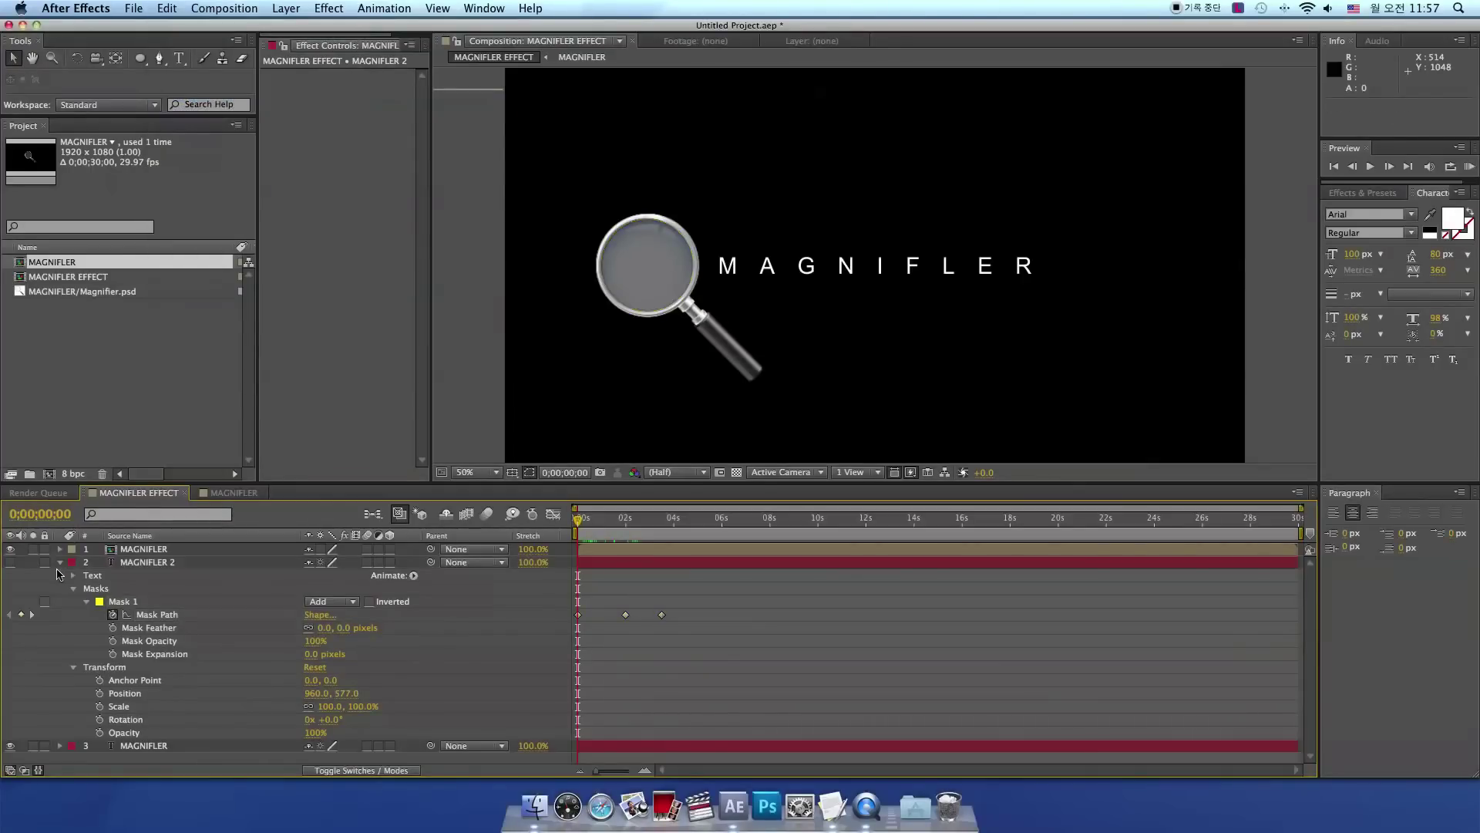
pyautogui.click(61, 563)
pyautogui.click(144, 576)
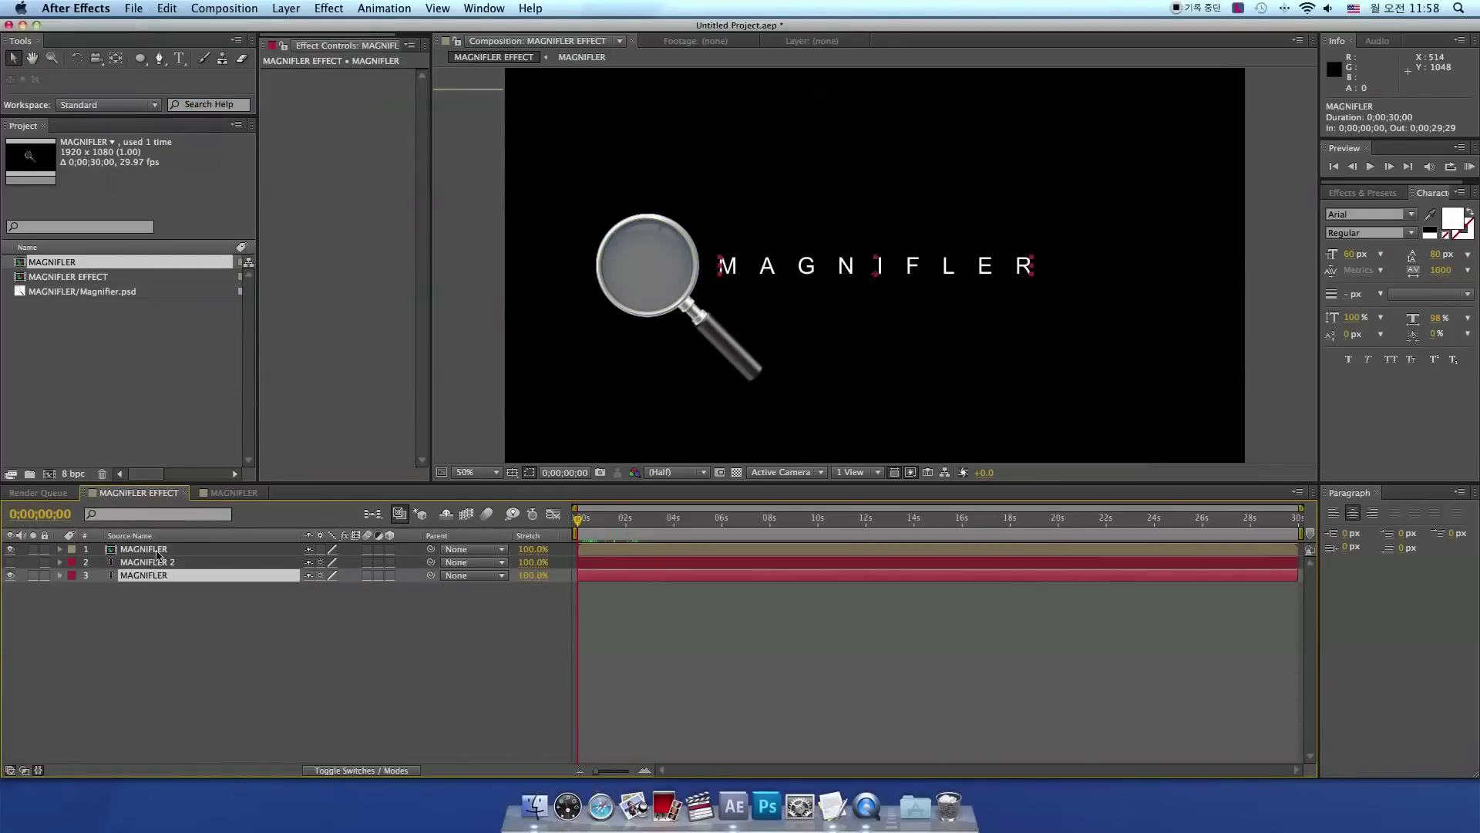
# - Paste the lens Mask 1 and its keyframes onto the normal MAGNIFLER text layer
pyautogui.click(168, 10)
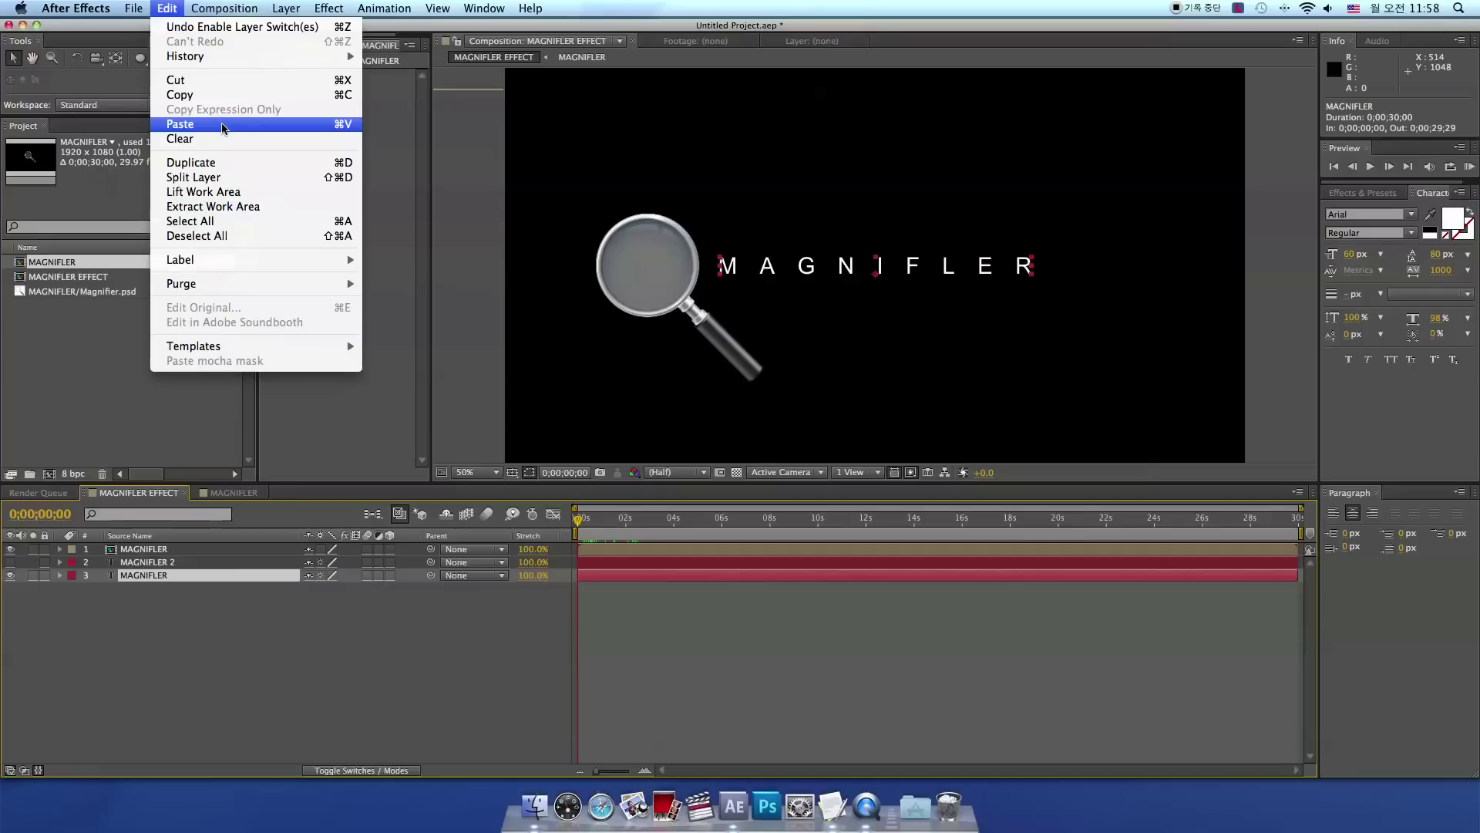
pyautogui.click(223, 128)
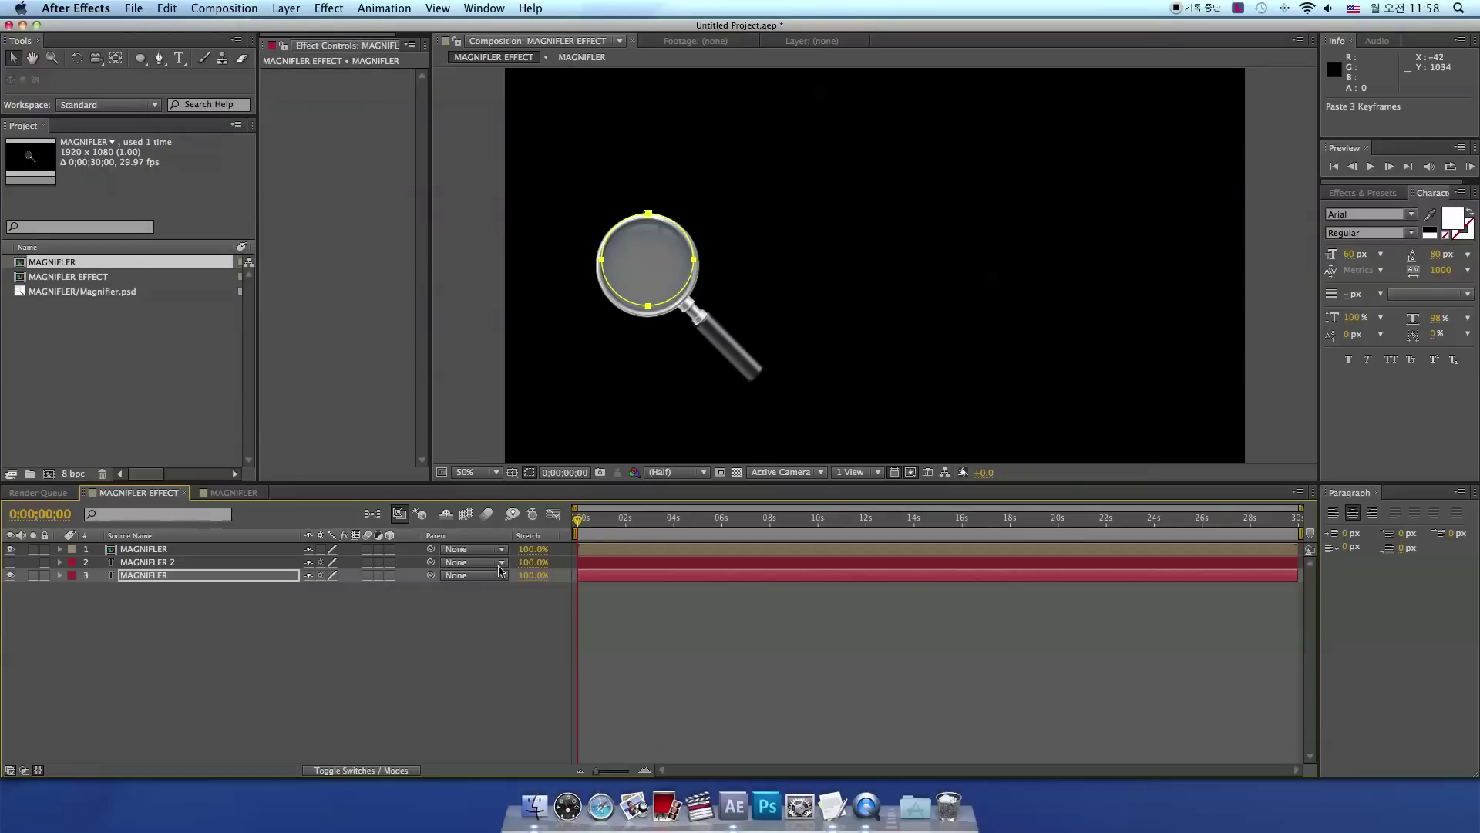
pyautogui.click(60, 576)
pyautogui.click(74, 610)
# - Expand Mask 1's properties, scrub to check the masked text, and re-show MAGNIFLER 2
pyautogui.click(74, 602)
pyautogui.click(86, 615)
pyautogui.moveTo(579, 522)
pyautogui.mouseDown()
pyautogui.moveTo(616, 523)
pyautogui.moveTo(602, 522)
pyautogui.mouseUp()
pyautogui.click(11, 562)
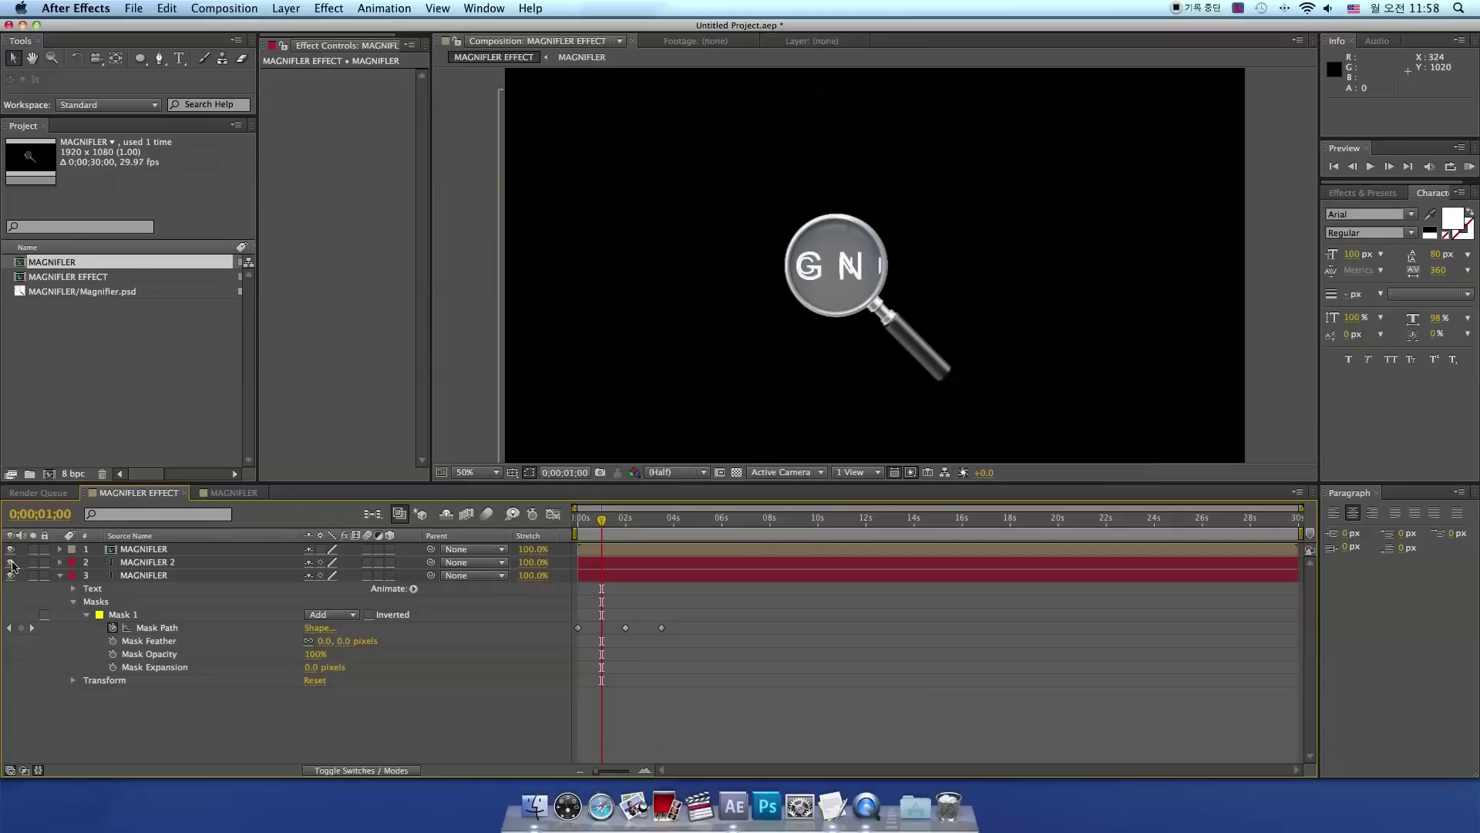
# - Invert Mask 1 on the normal MAGNIFLER layer so its letters show outside the lens
pyautogui.moveTo(602, 524); pyautogui.dragTo(601, 529)
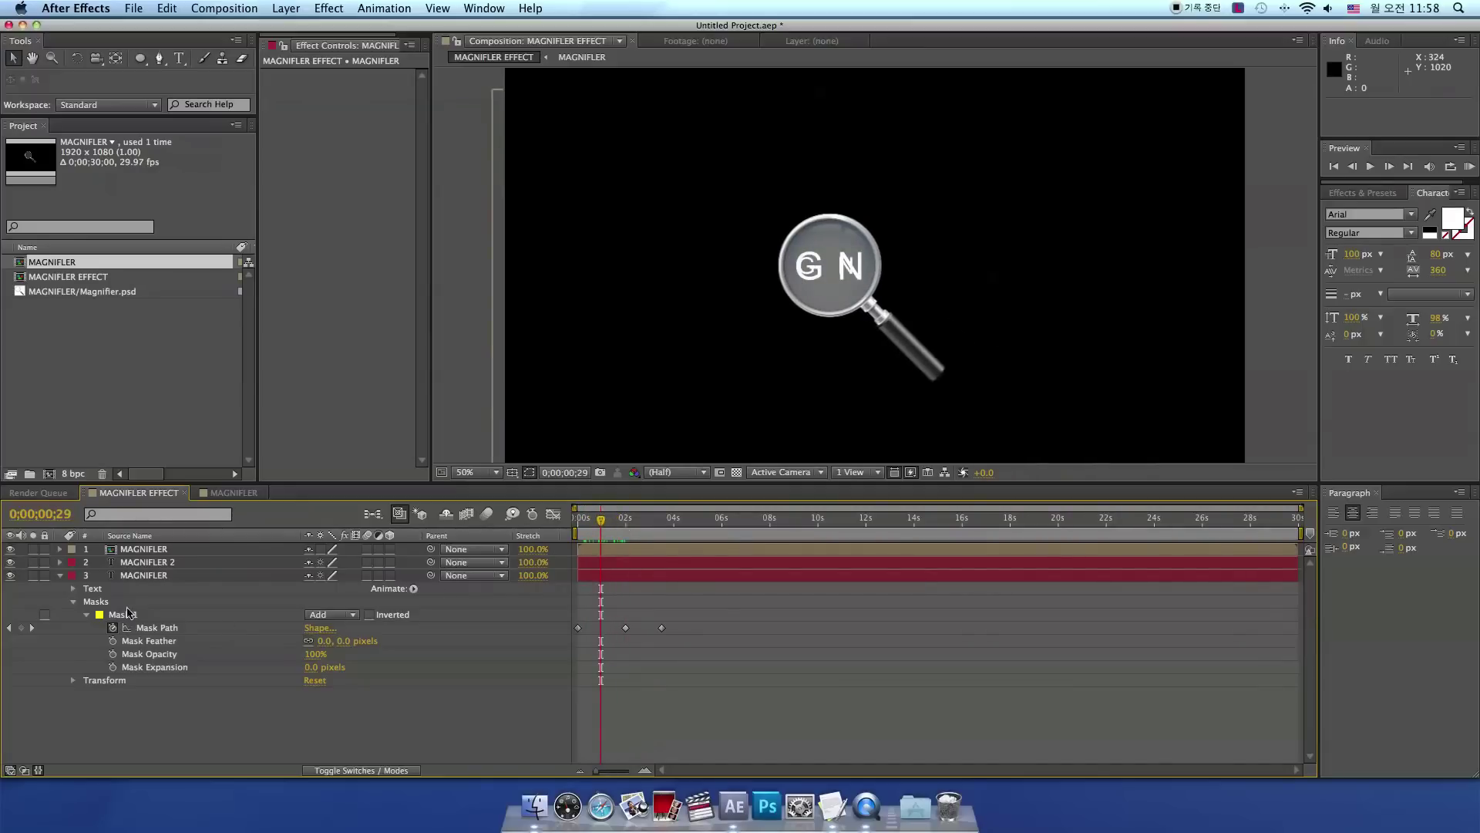
pyautogui.click(139, 578)
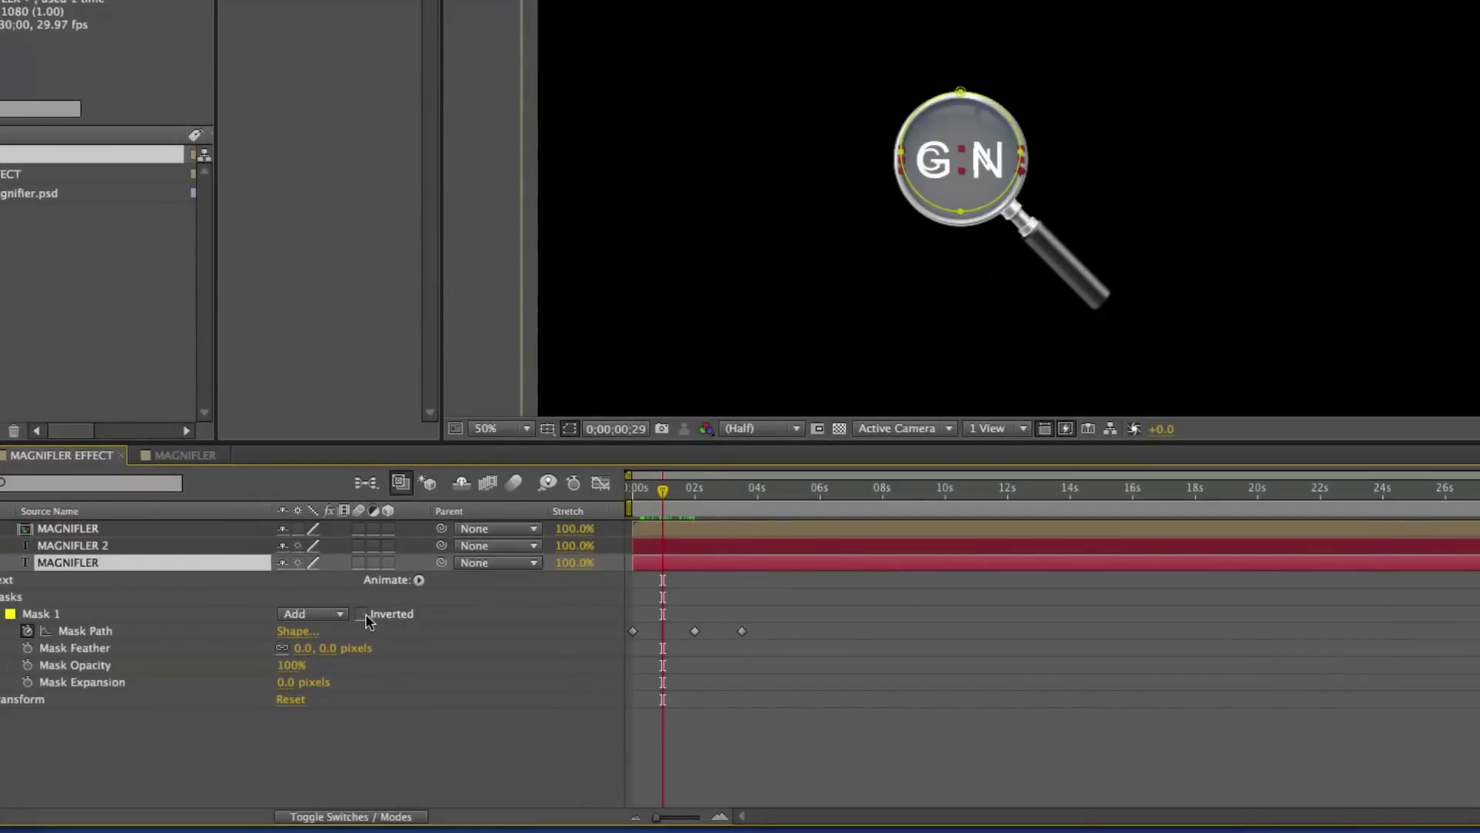
pyautogui.click(364, 615)
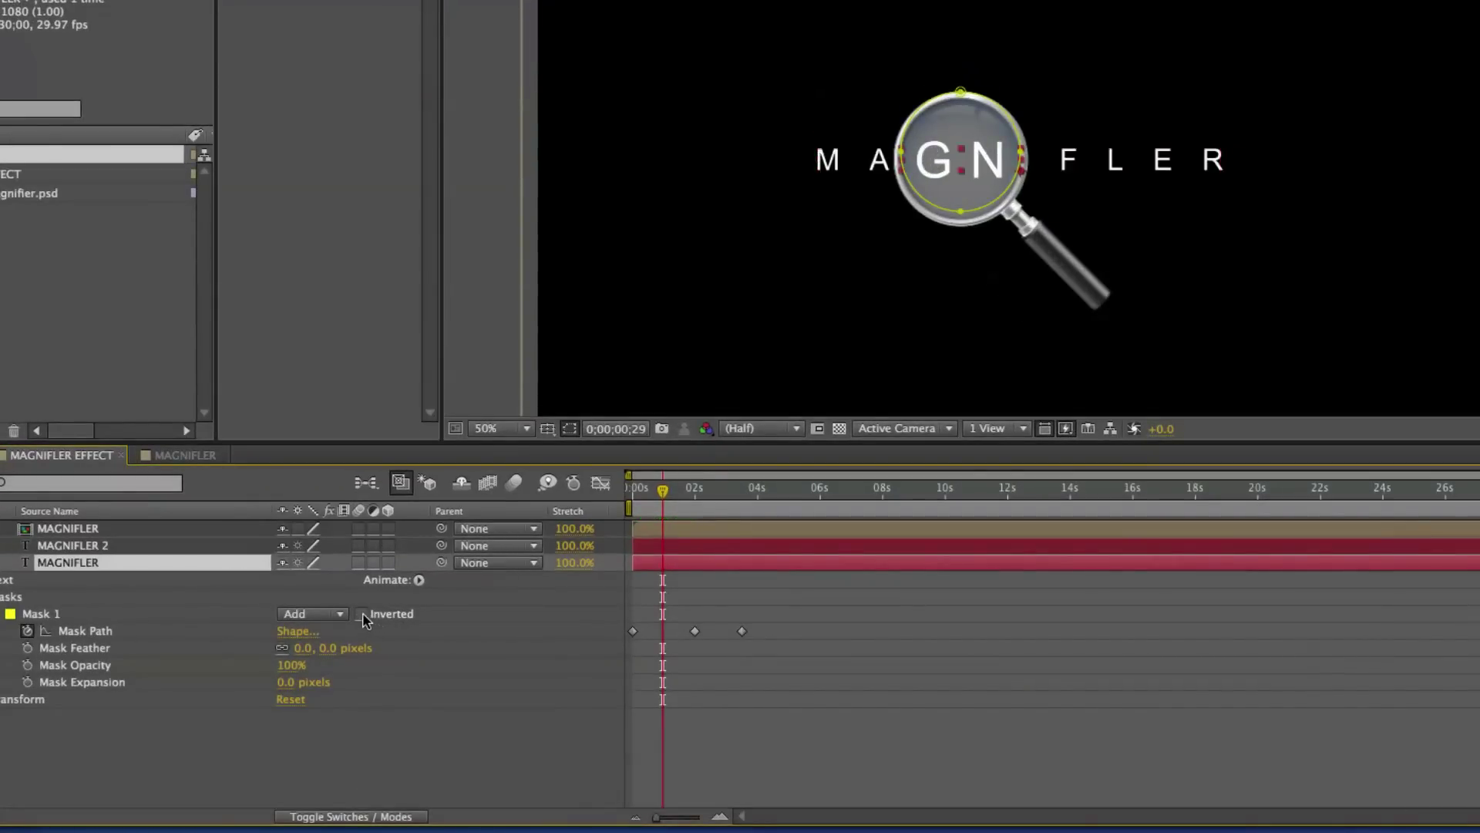
pyautogui.click(363, 614)
pyautogui.click(363, 615)
# - Scrub to check the inverted mask, then select the layer's Mask Path keyframes
pyautogui.click(474, 738)
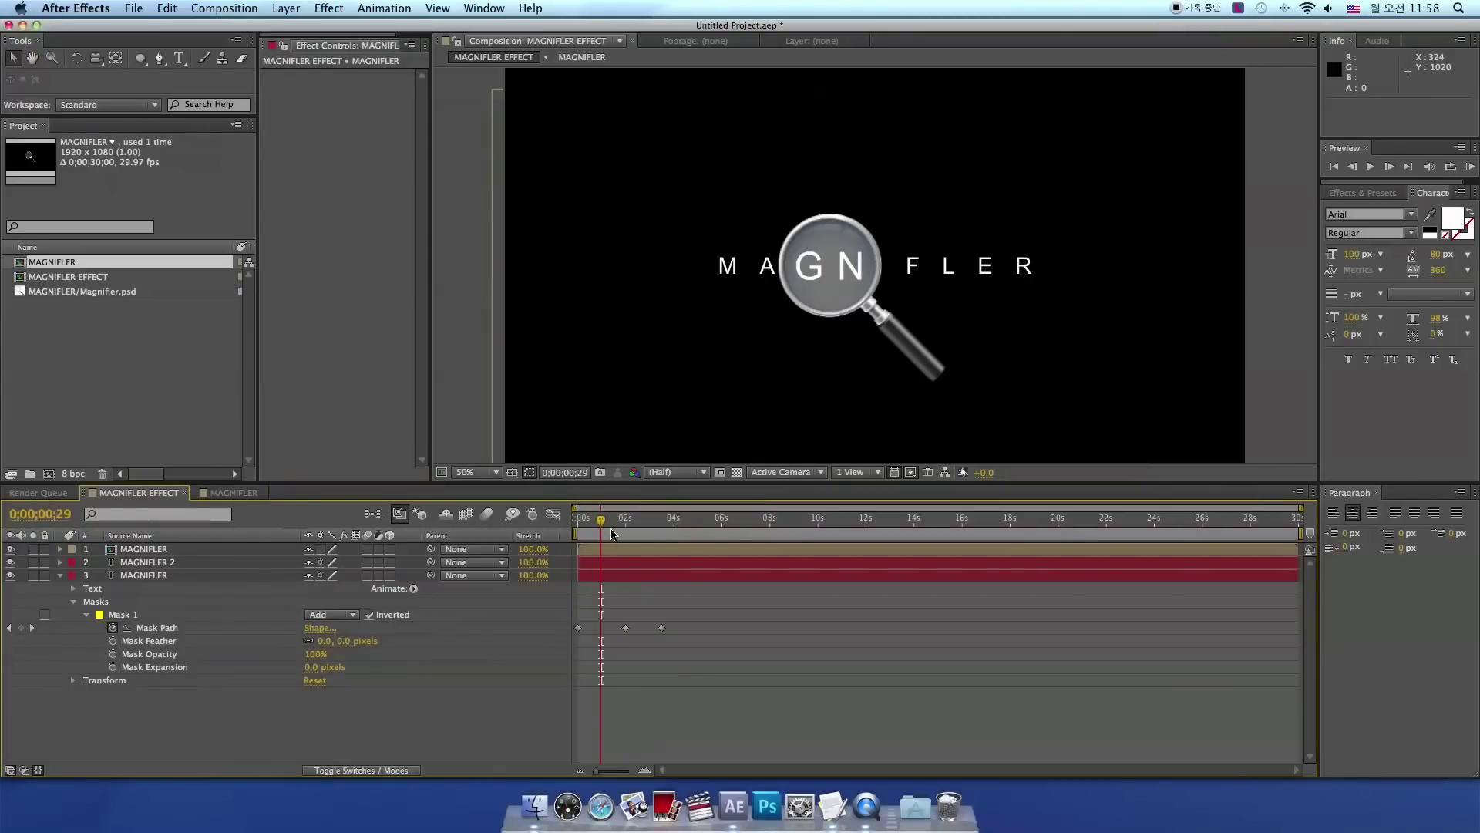
pyautogui.moveTo(602, 518)
pyautogui.mouseDown()
pyautogui.moveTo(628, 525)
pyautogui.moveTo(573, 524)
pyautogui.mouseUp()
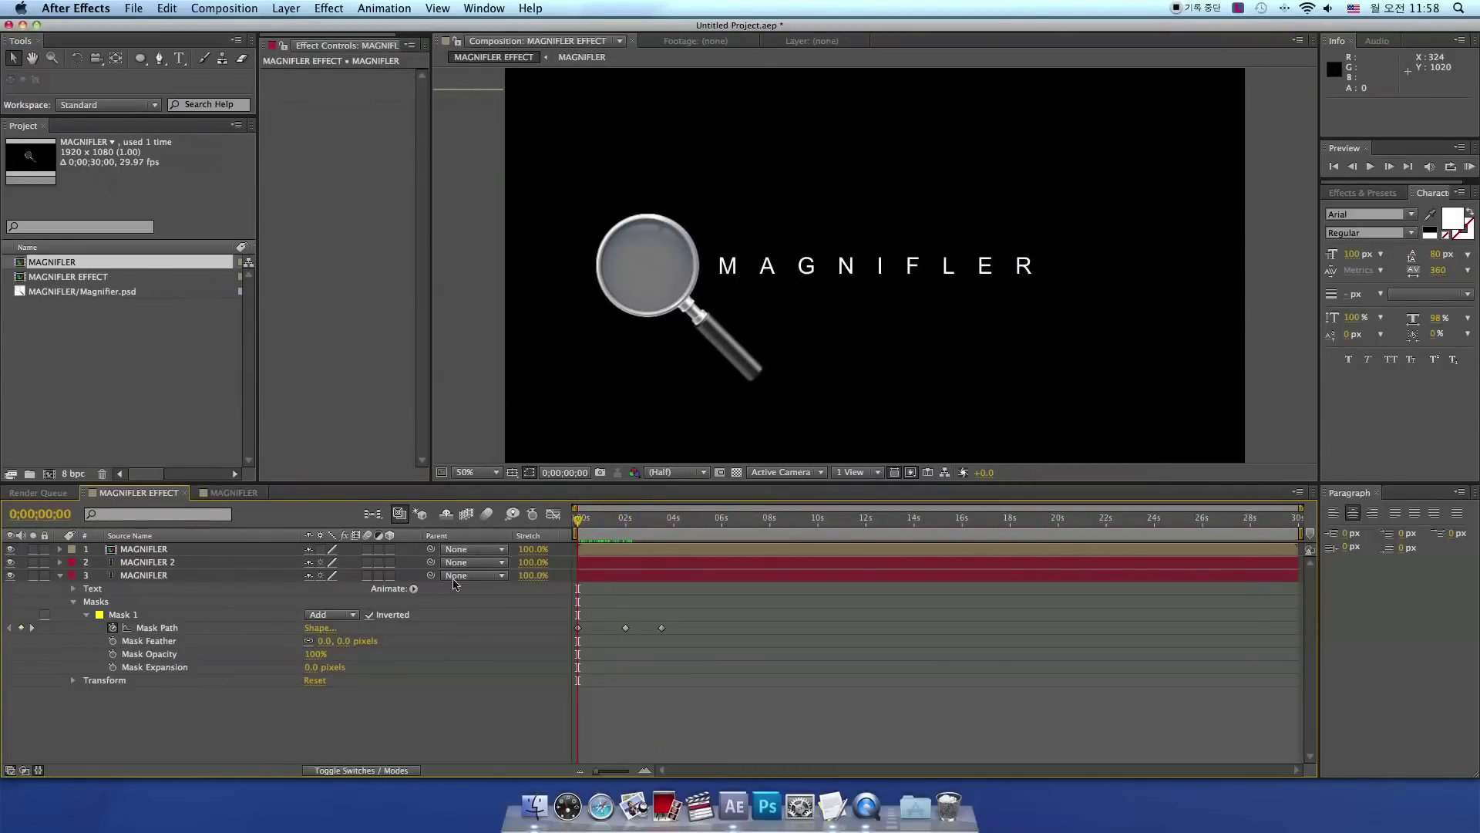
pyautogui.click(163, 629)
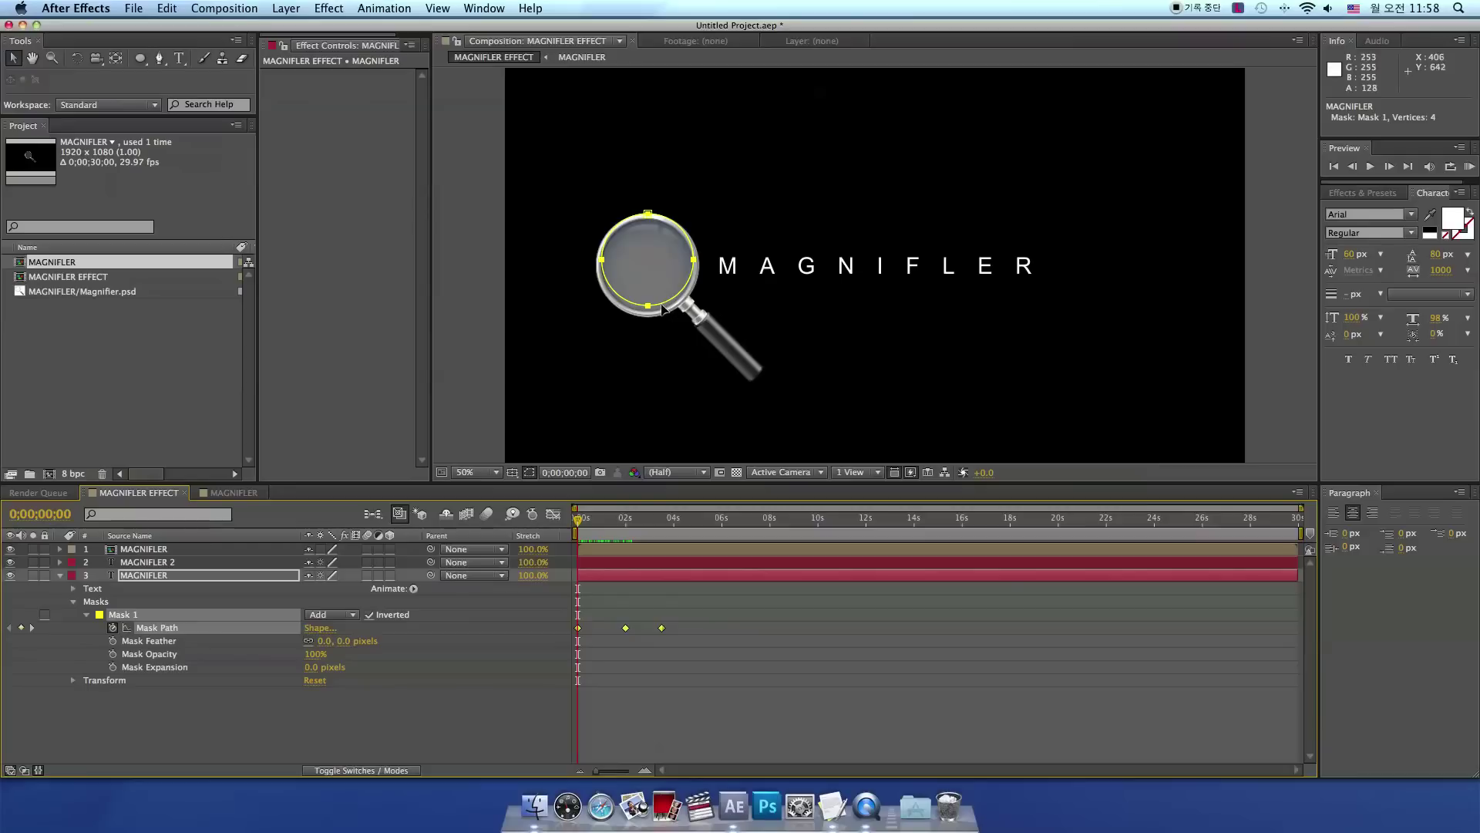
# - Align the mask circle with the lens at the 0s, 2s and 3;15 keyframes, then preview playback
pyautogui.moveTo(661, 302); pyautogui.dragTo(661, 308)
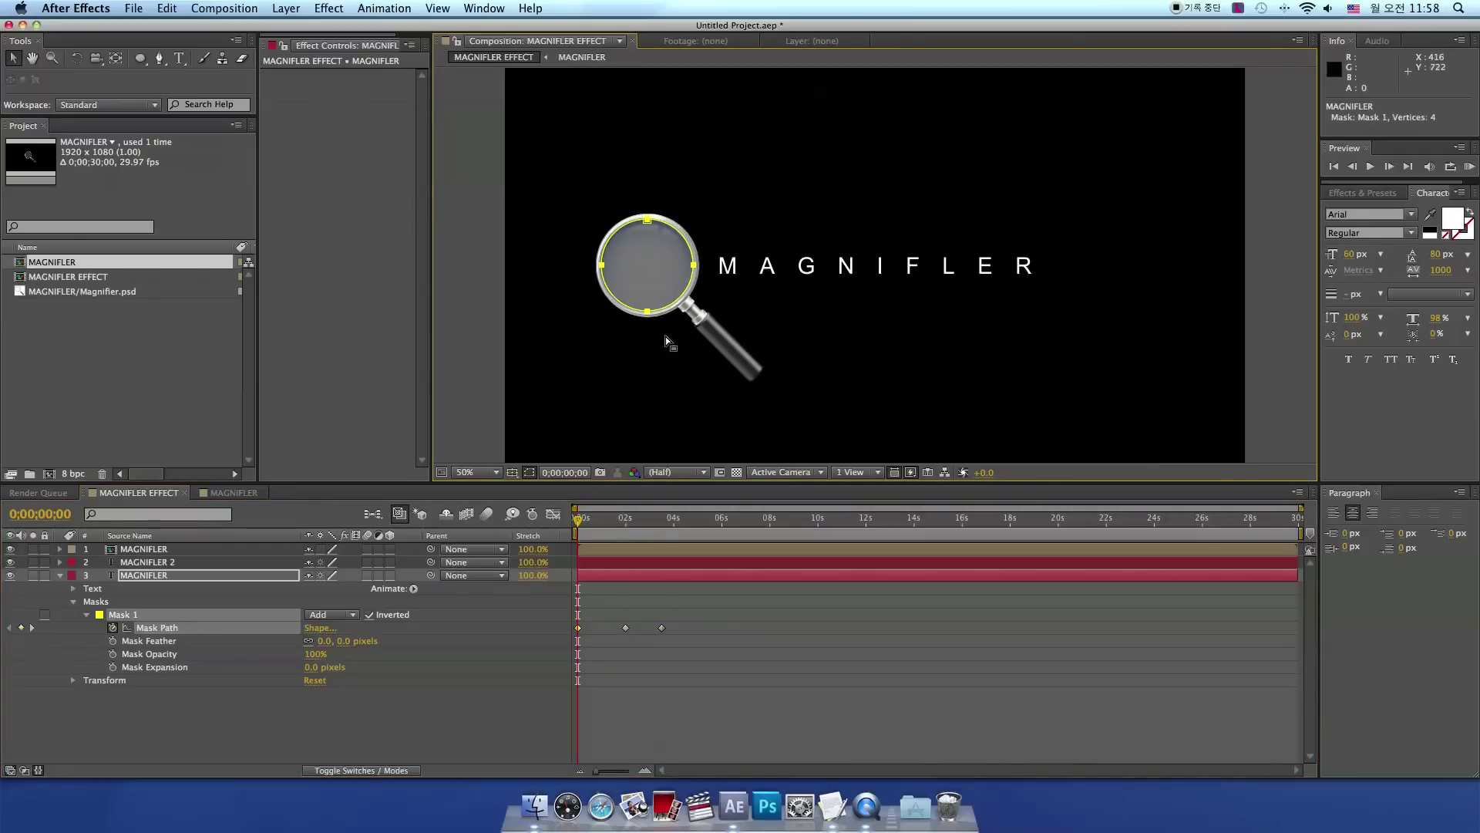
pyautogui.click(31, 628)
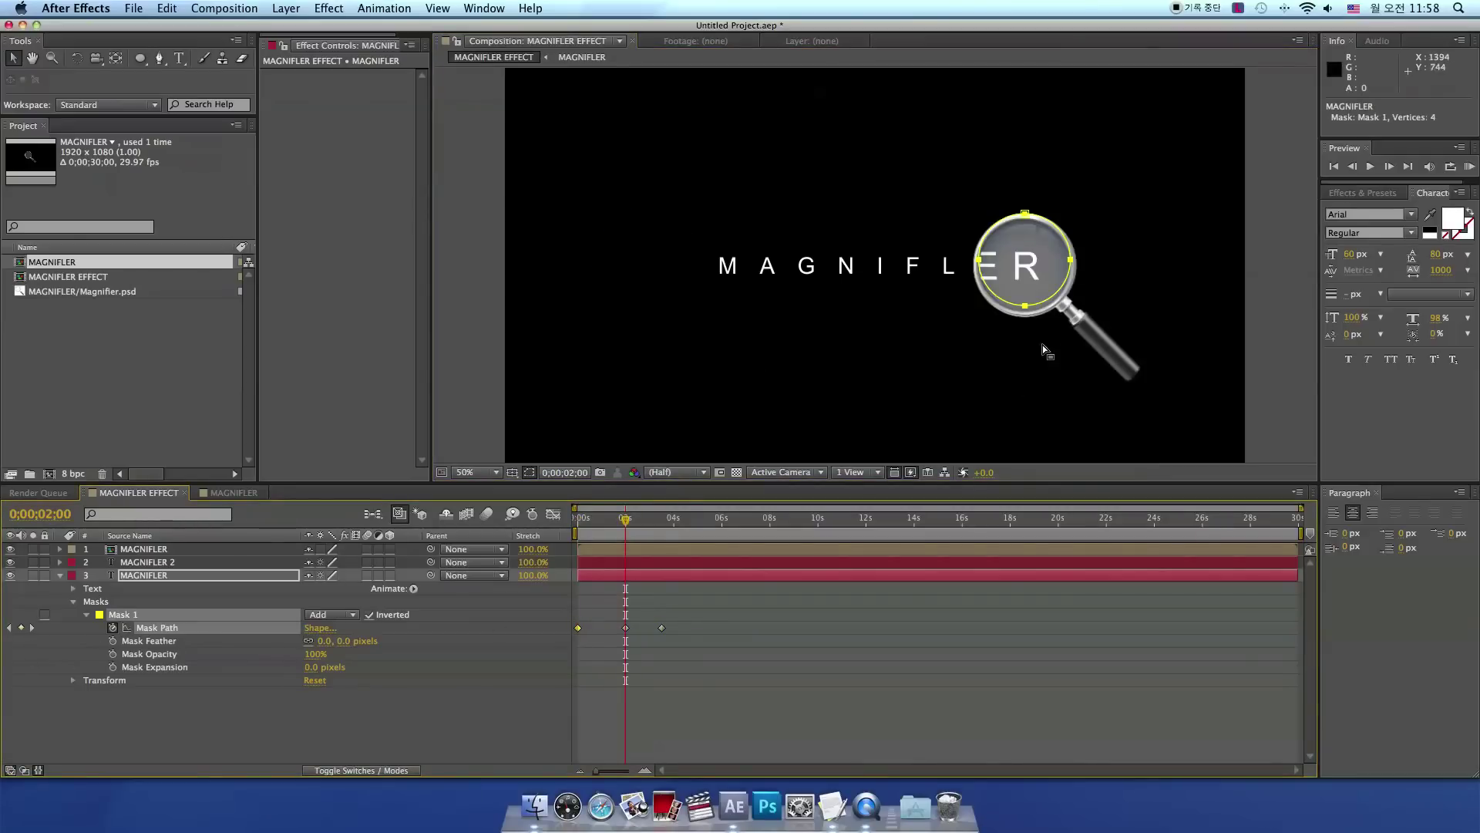
pyautogui.moveTo(1034, 304); pyautogui.dragTo(1035, 316)
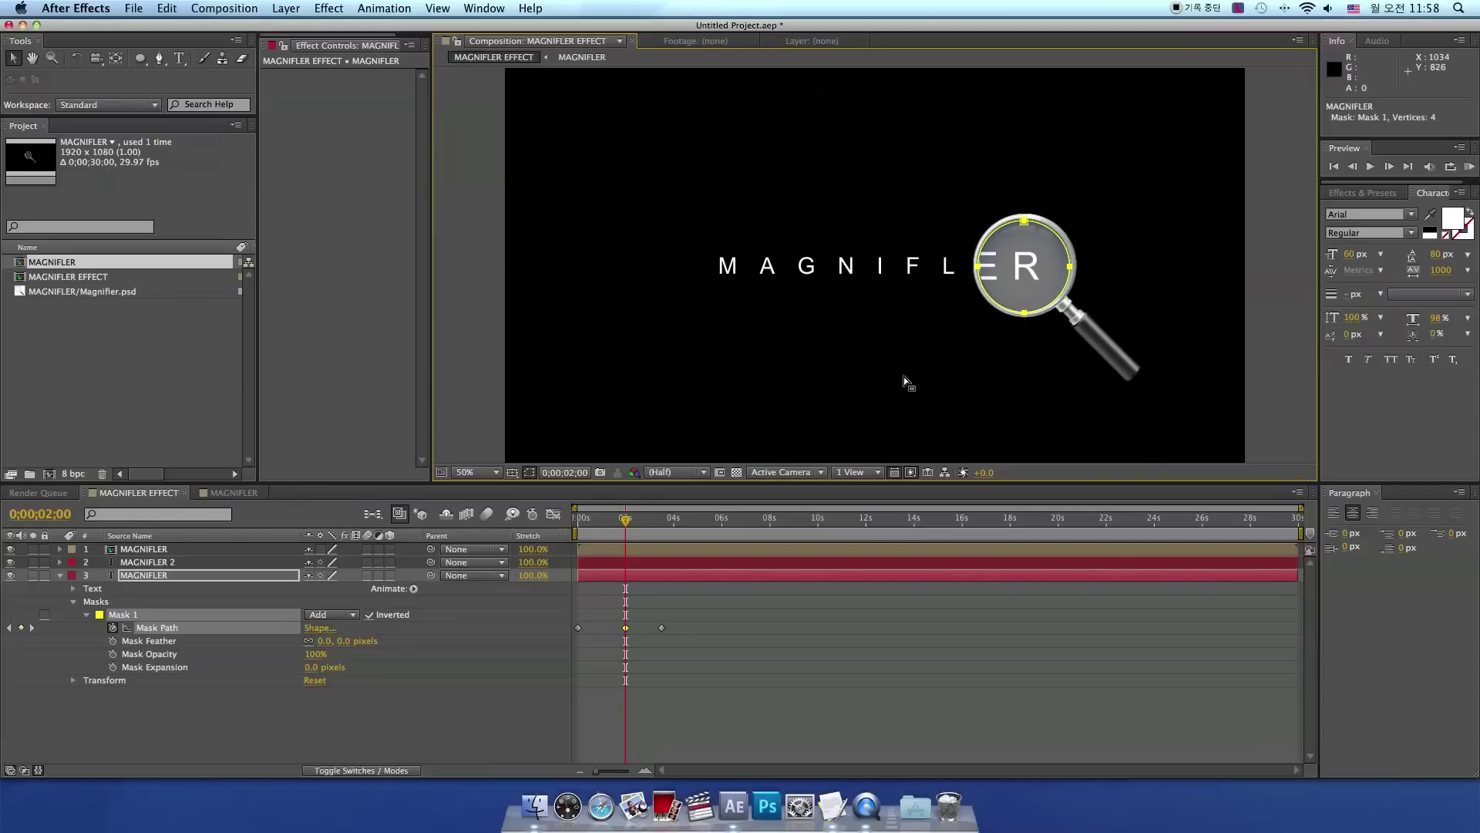
pyautogui.click(31, 628)
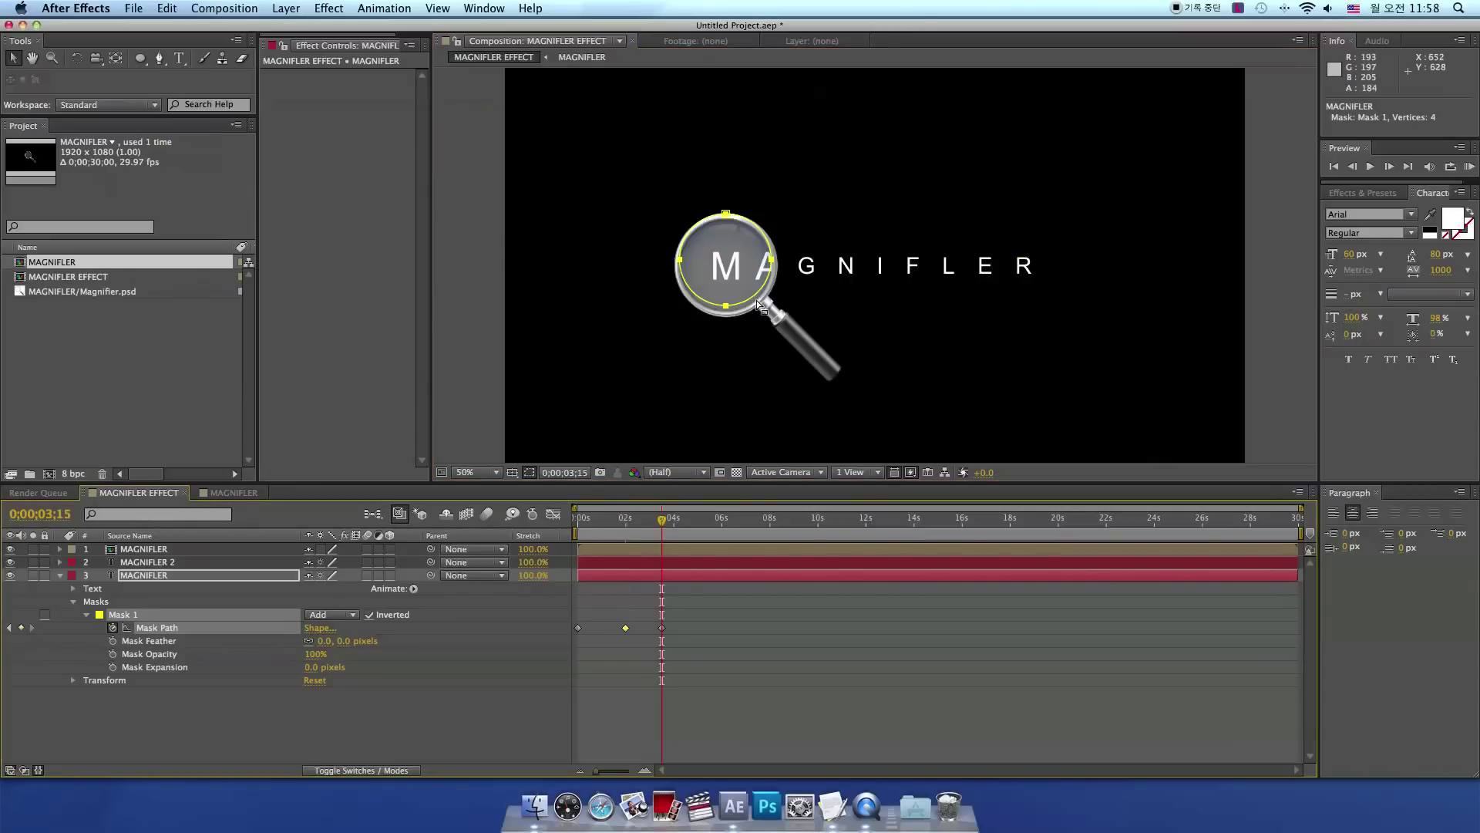
pyautogui.moveTo(753, 303); pyautogui.dragTo(754, 307)
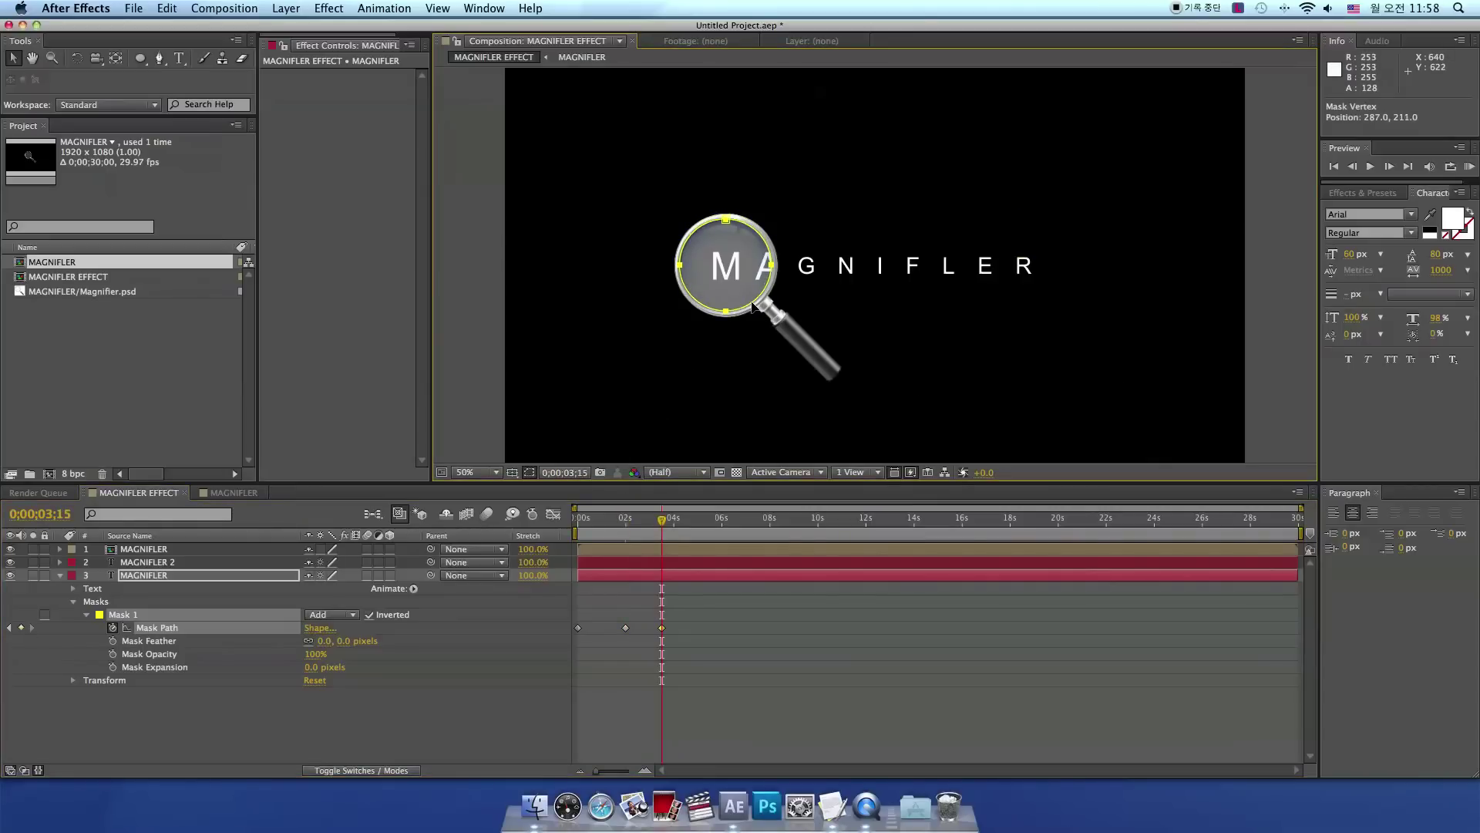
pyautogui.click(732, 714)
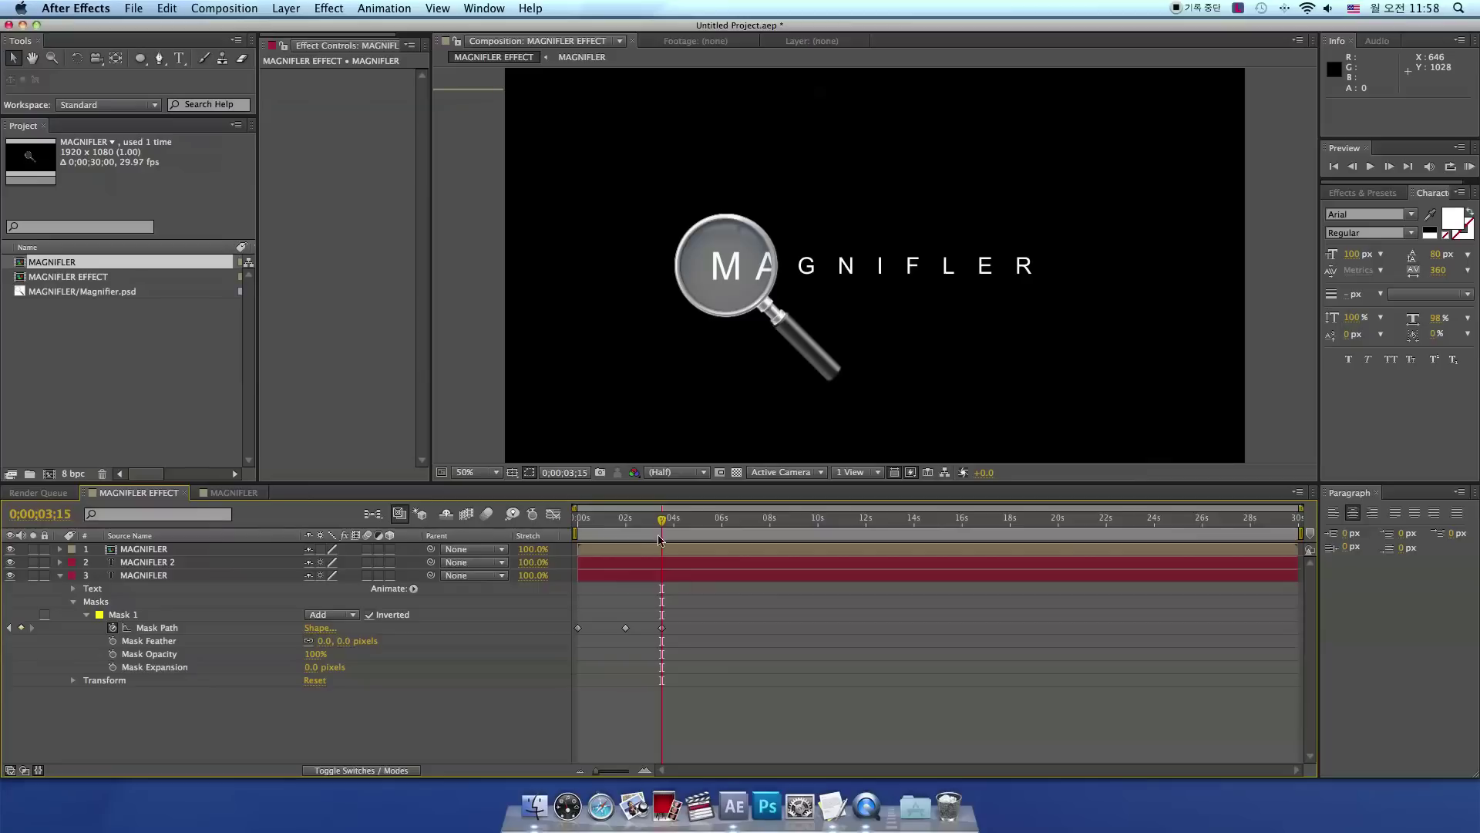
pyautogui.press('space')
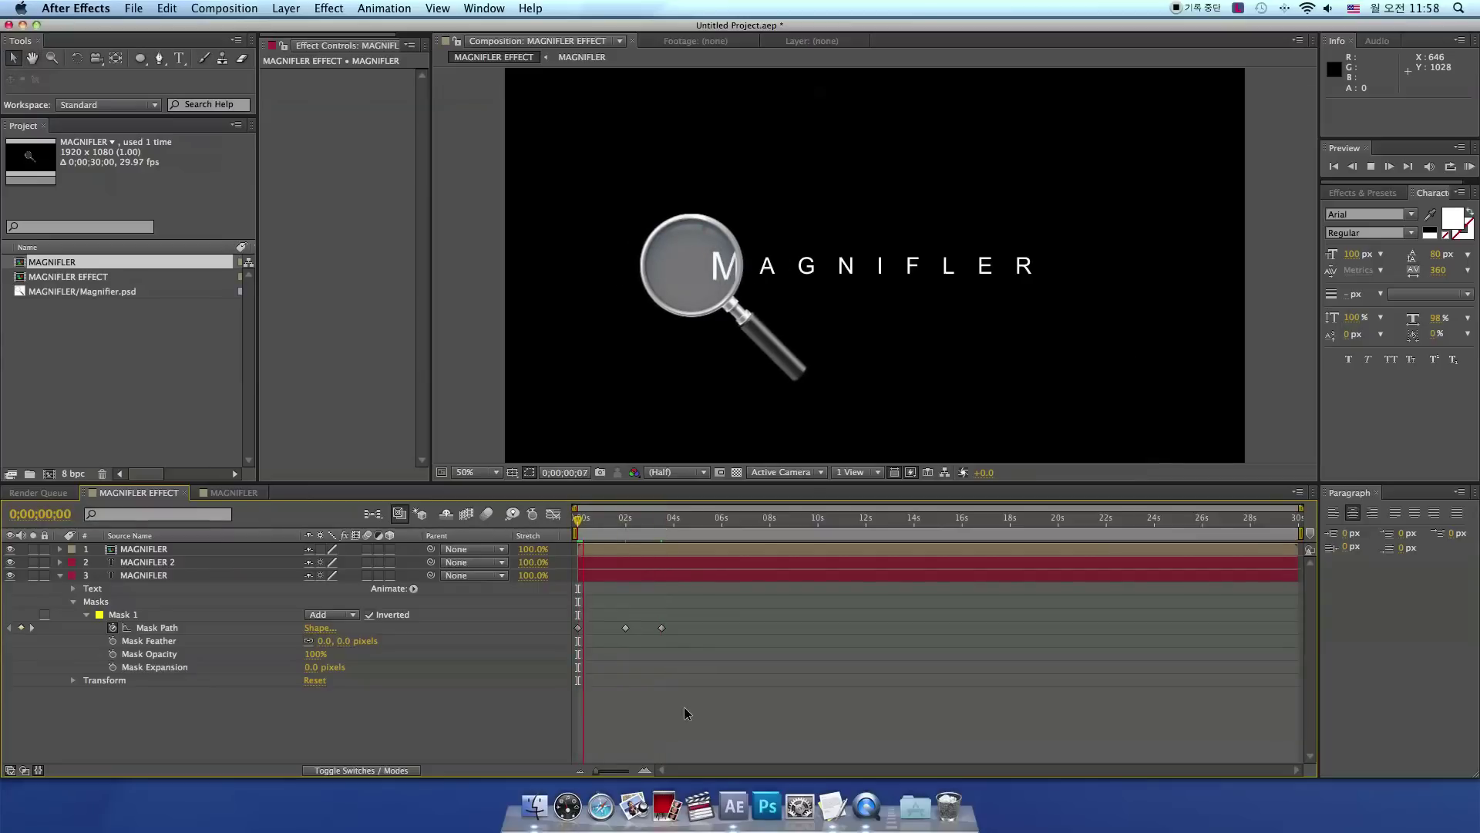